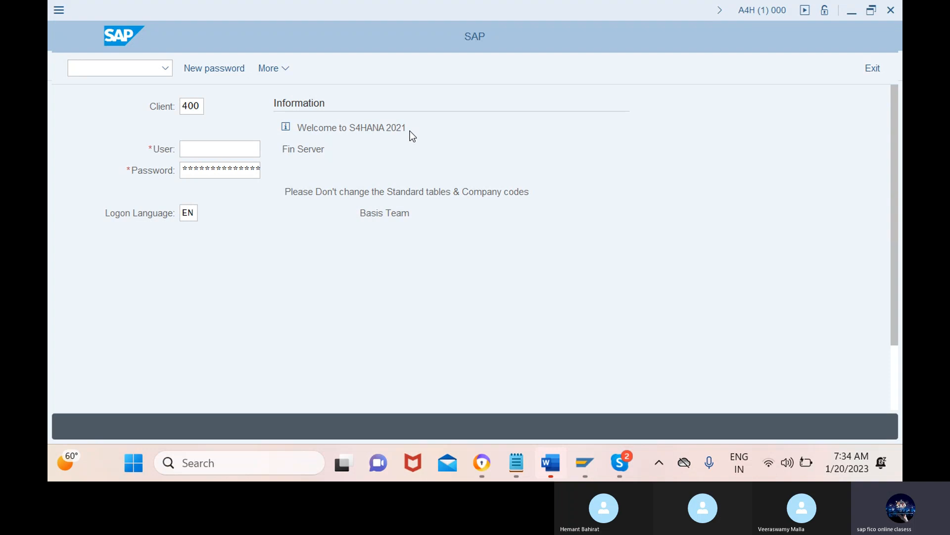
Step: Log on to client 400 by entering the account's user name and password
{"action": "left_click", "coordinate": [207, 152]}
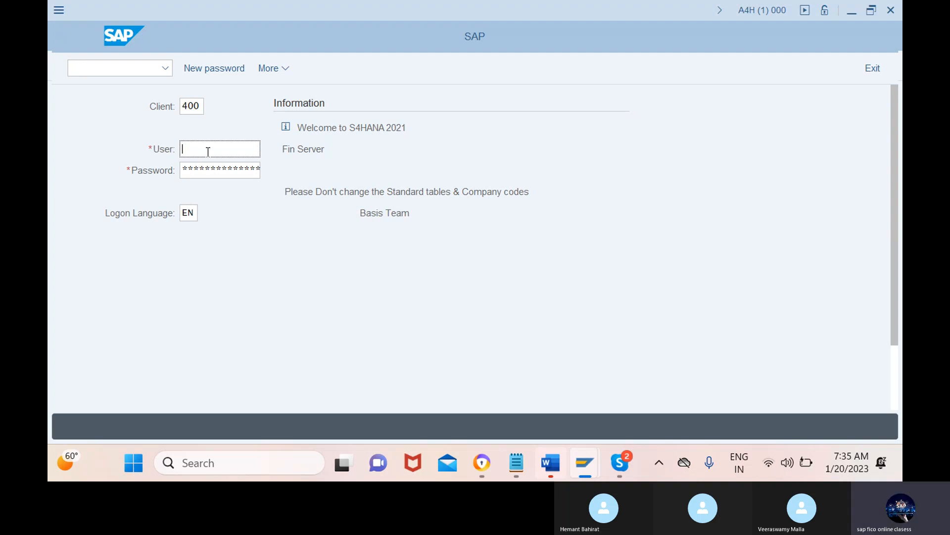
{"action": "type", "text": "jan"}
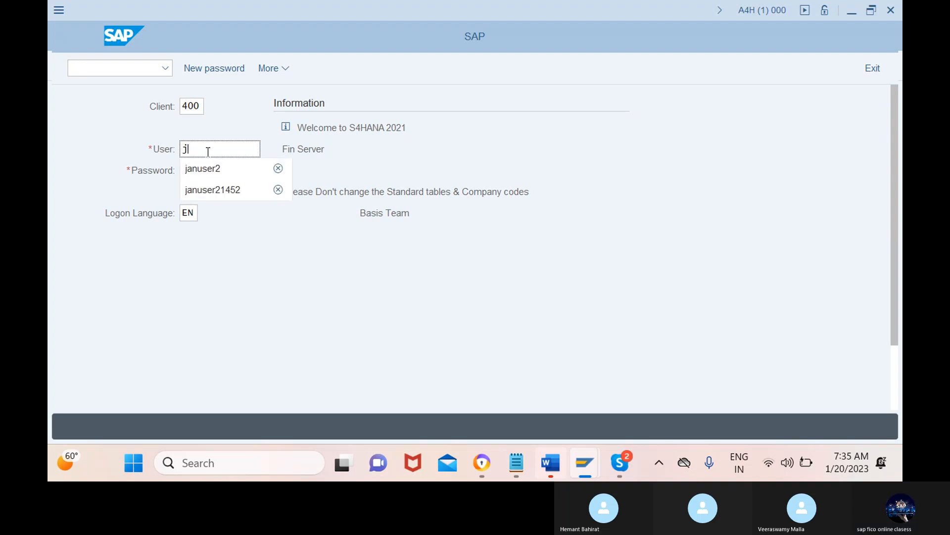
{"action": "left_click", "coordinate": [212, 168]}
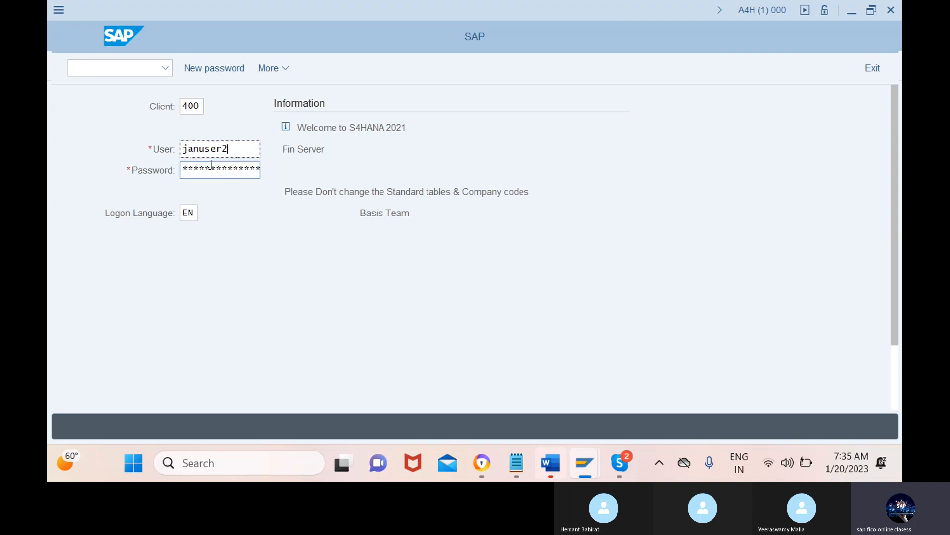
{"action": "left_click", "coordinate": [213, 169]}
{"action": "key", "text": "Return"}
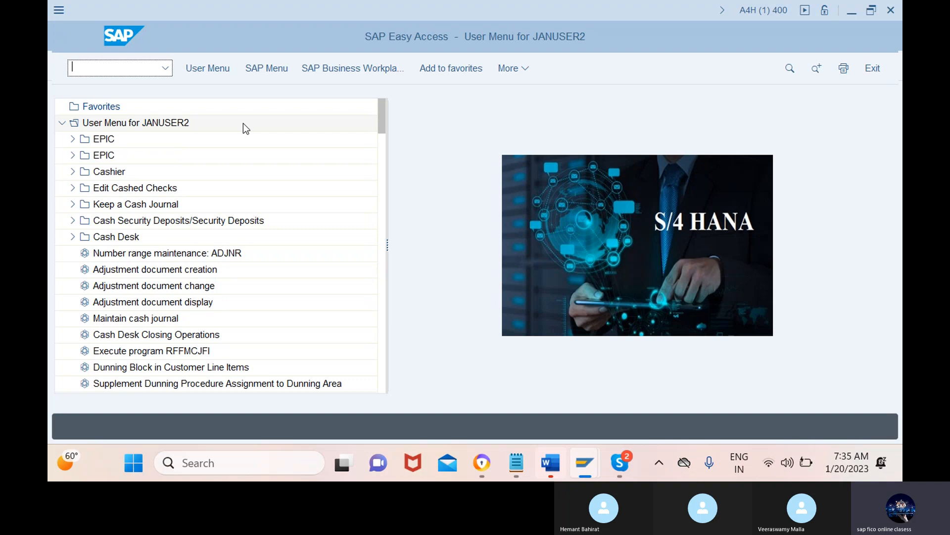
Step: Switch Easy Access to the standard SAP Menu and run transaction spro to reach the Customizing Implementation Guide
{"action": "left_click", "coordinate": [208, 68]}
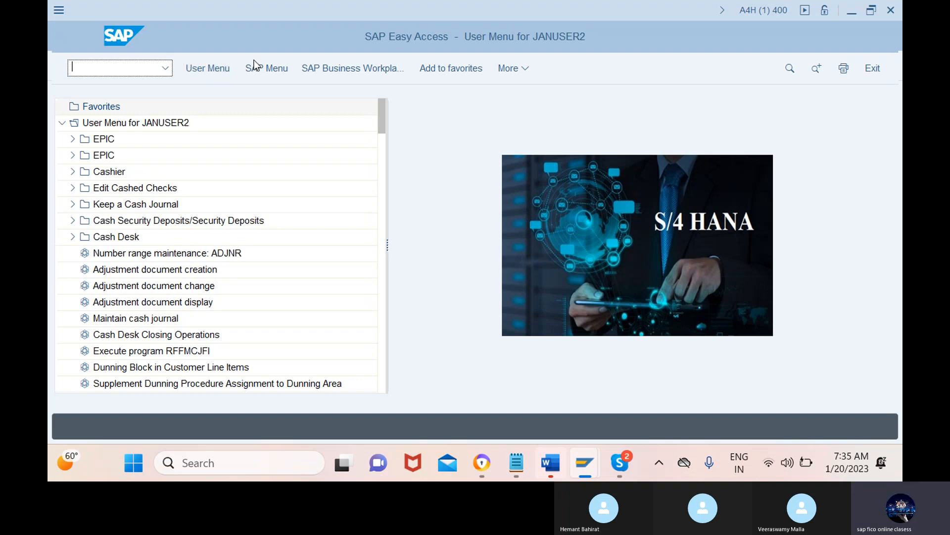
{"action": "left_click", "coordinate": [266, 68]}
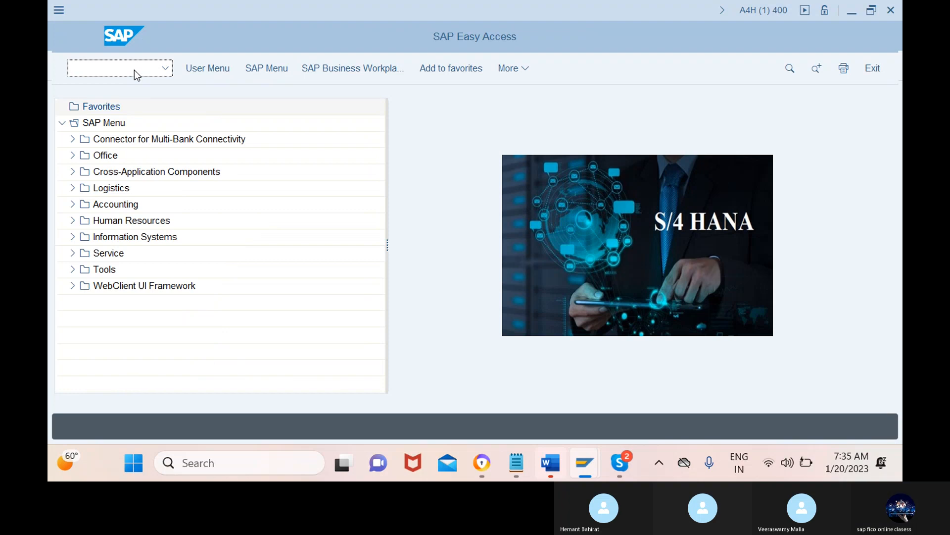
{"action": "type", "text": "spro"}
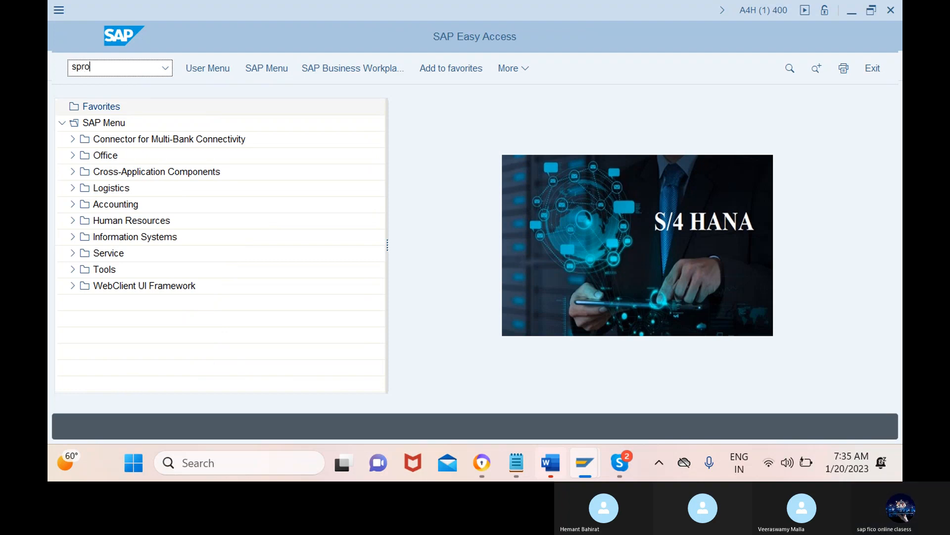
{"action": "key", "text": "Return"}
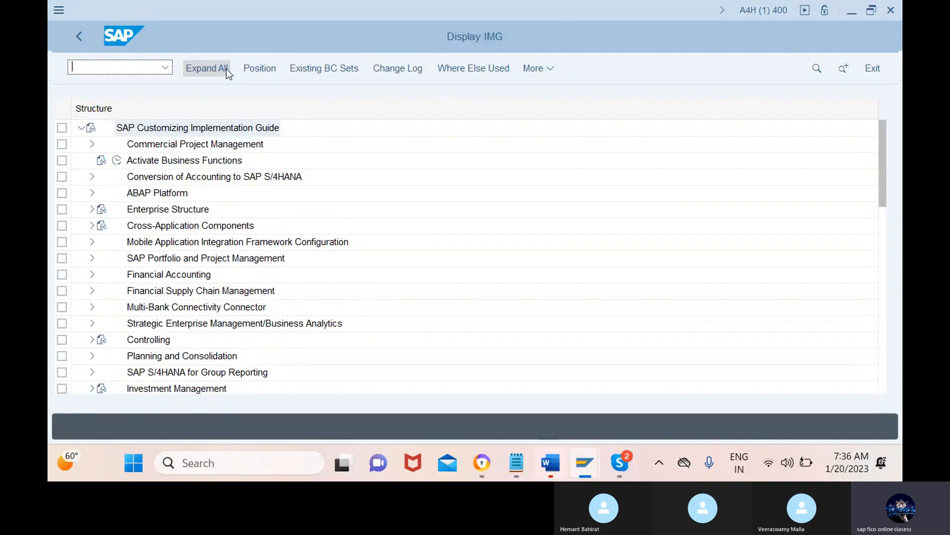
Step: Open the Define company activity in the Financial Accounting definitions of the Enterprise Structure
{"action": "left_click", "coordinate": [90, 214]}
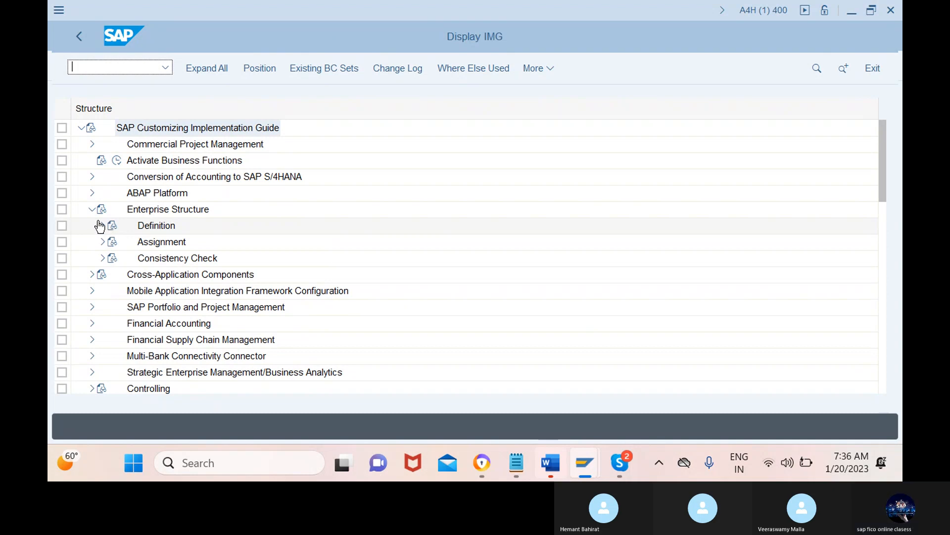
{"action": "left_click", "coordinate": [101, 225]}
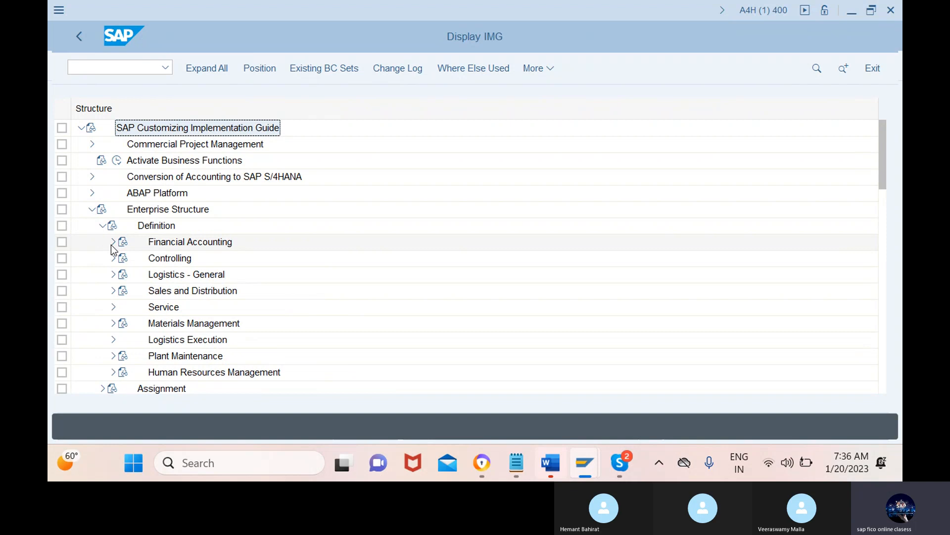
{"action": "left_click", "coordinate": [112, 243]}
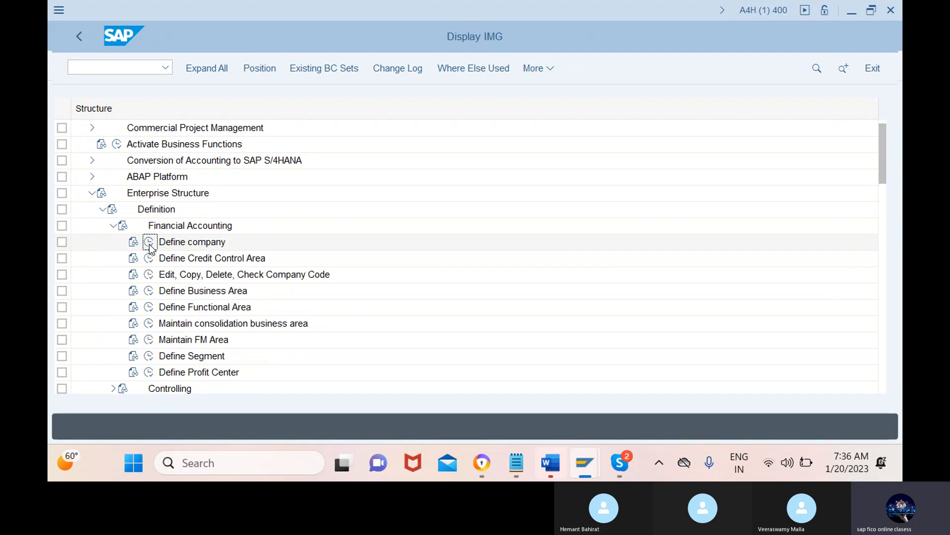
{"action": "left_click", "coordinate": [149, 243]}
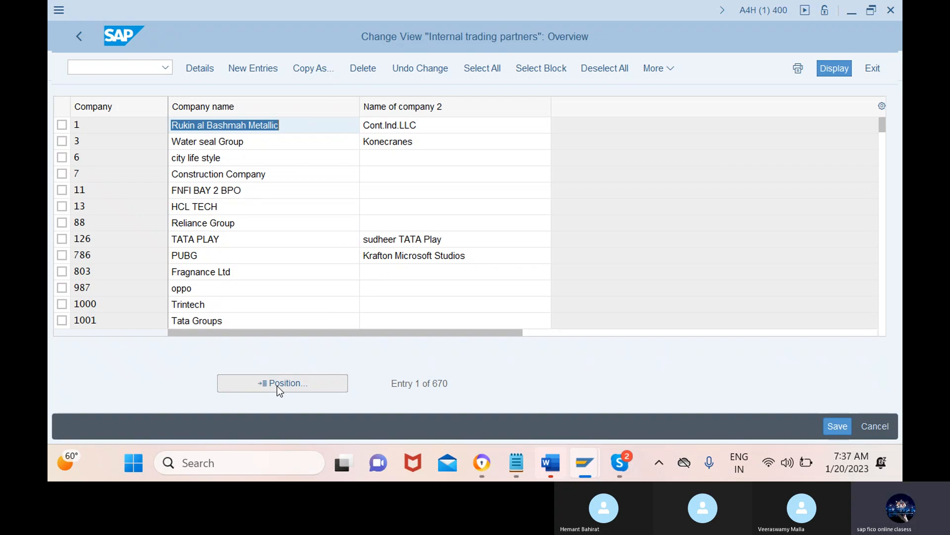
Step: Start a new company entry with company ID 123mnb and company name phoneix
{"action": "left_click", "coordinate": [255, 68]}
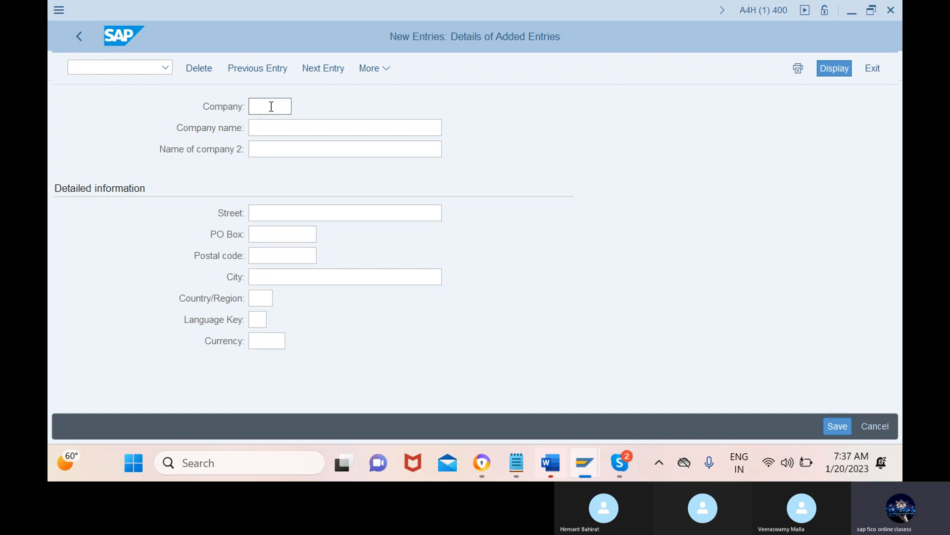
{"action": "type", "text": "123"}
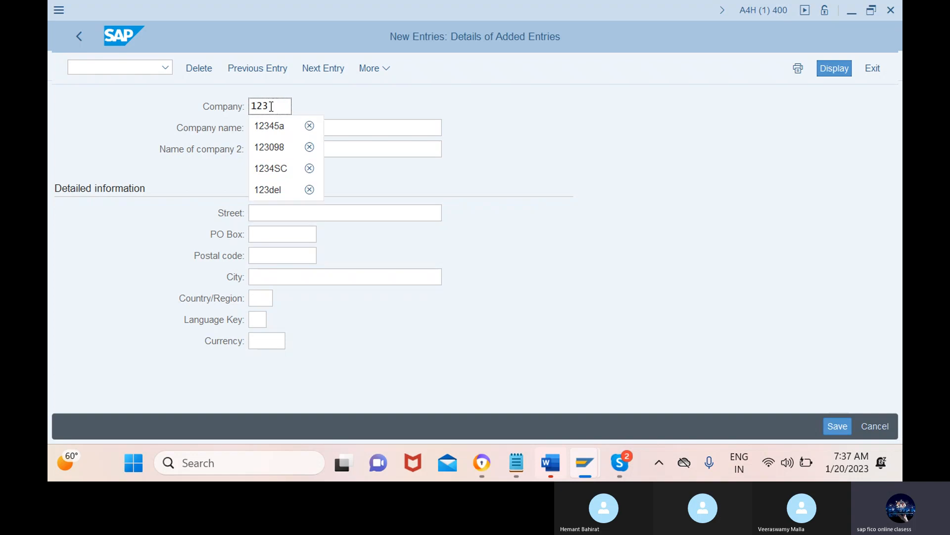
{"action": "type", "text": "987"}
{"action": "left_click", "coordinate": [346, 127]}
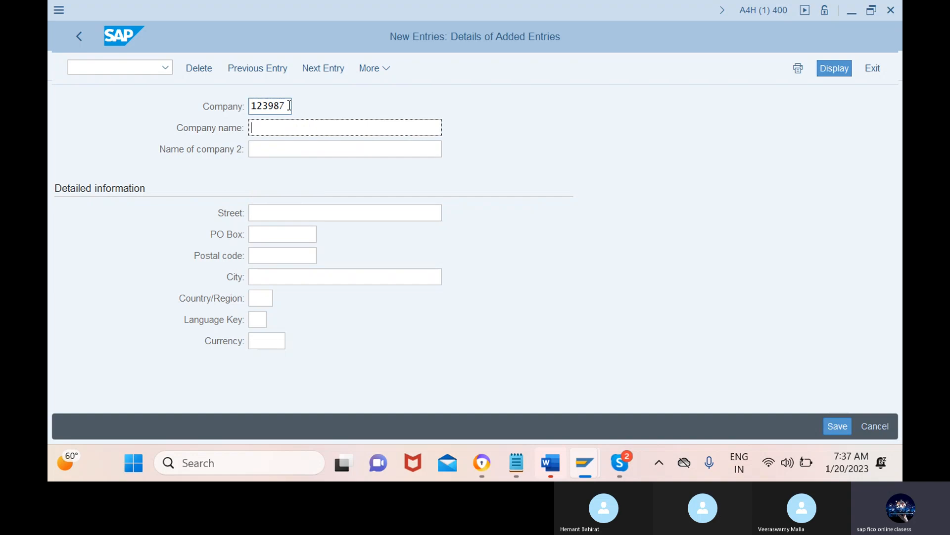
{"action": "left_click_drag", "start_coordinate": [292, 105], "coordinate": [270, 106]}
{"action": "key", "text": "BackSpace"}
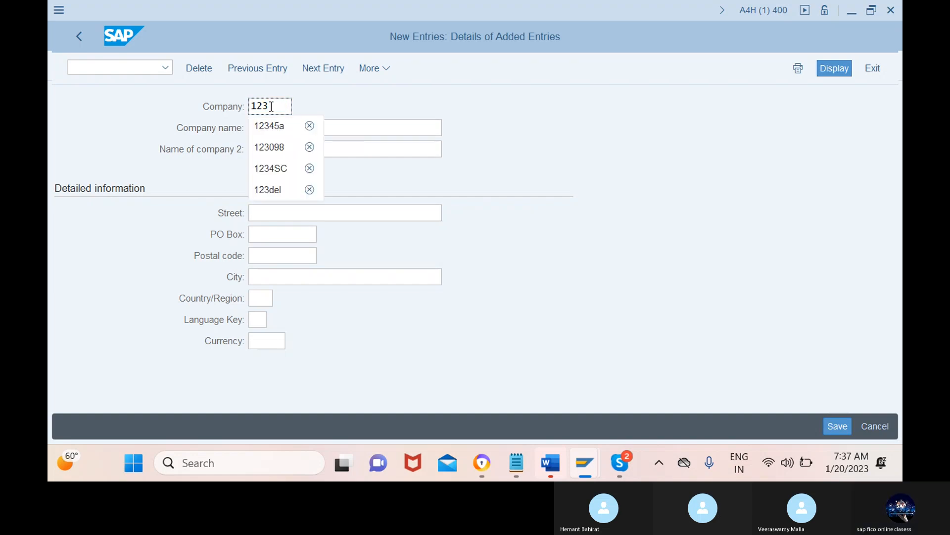
{"action": "type", "text": "mnb"}
{"action": "left_click", "coordinate": [346, 128]}
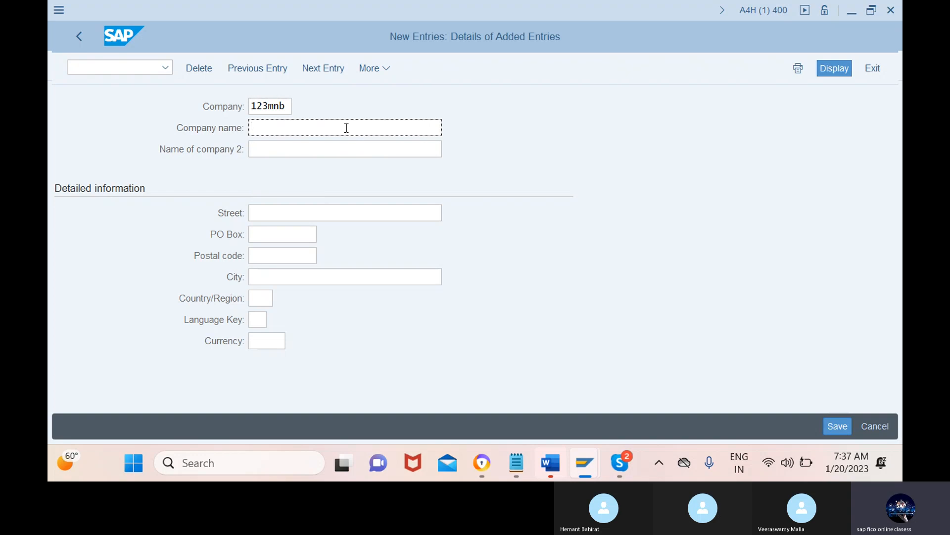
{"action": "type", "text": "phoneix"}
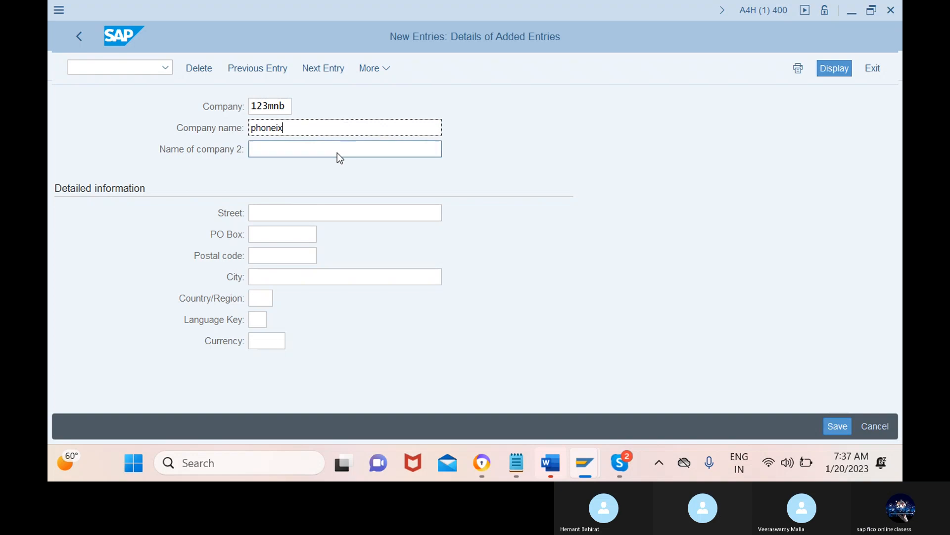
Step: Fill in the new company's street and PO Box in the detailed information
{"action": "left_click", "coordinate": [316, 218]}
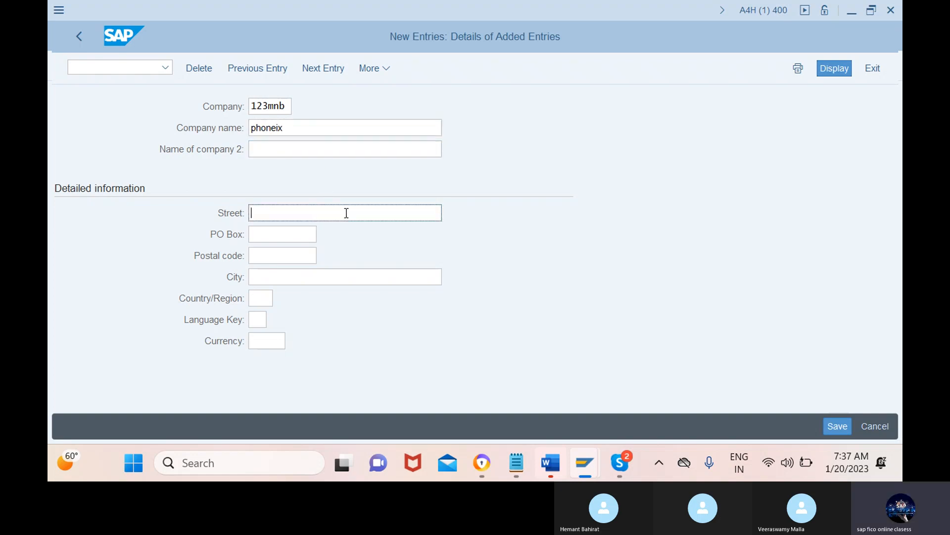
{"action": "type", "text": "sanj"}
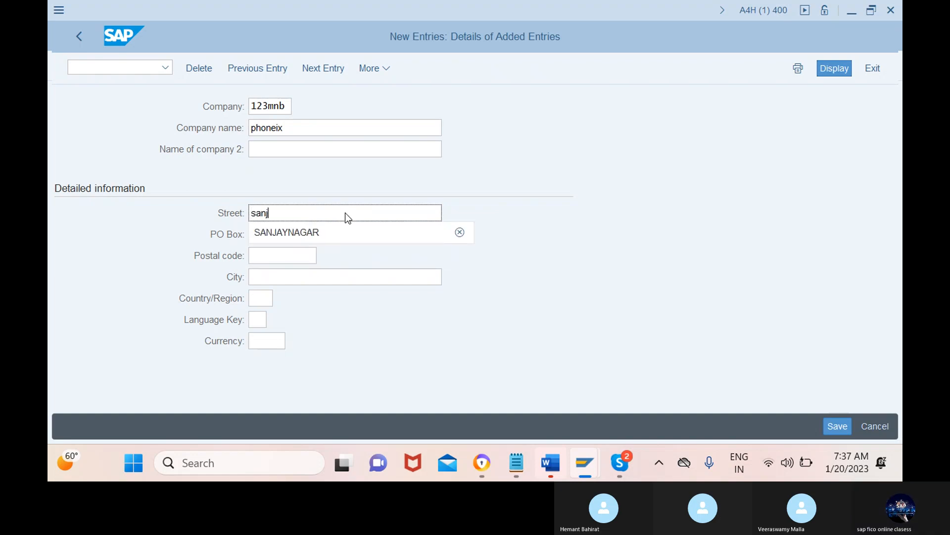
{"action": "type", "text": "aynagar"}
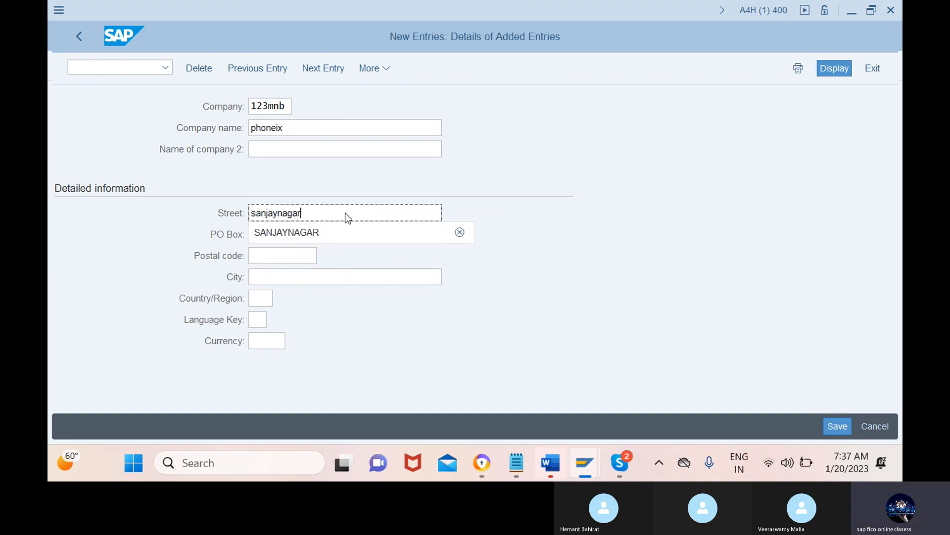
{"action": "left_click", "coordinate": [344, 224]}
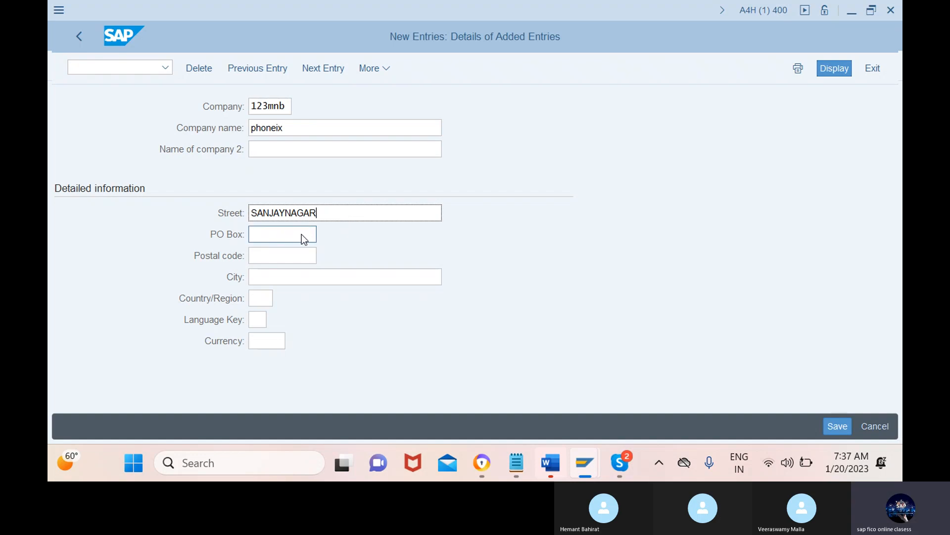
{"action": "left_click", "coordinate": [283, 234]}
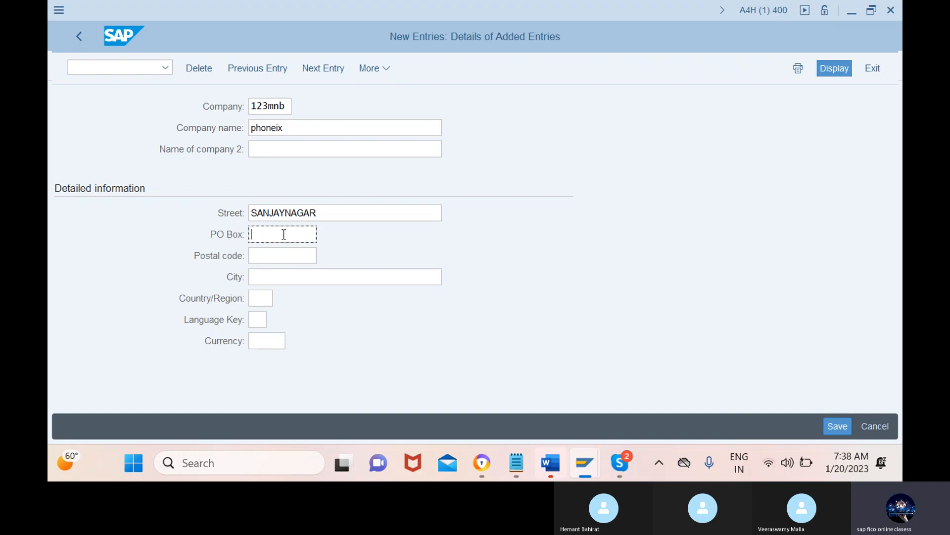
{"action": "type", "text": "sa"}
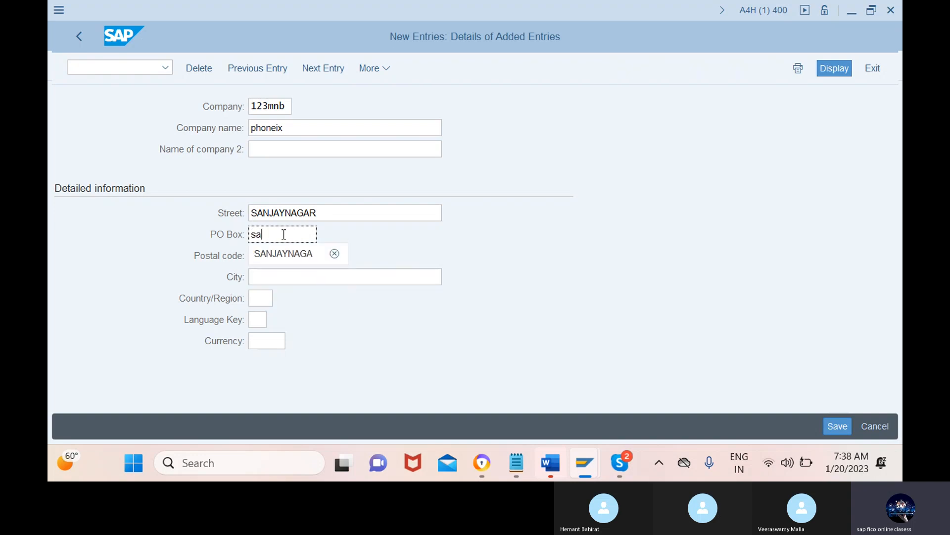
{"action": "left_click", "coordinate": [288, 254]}
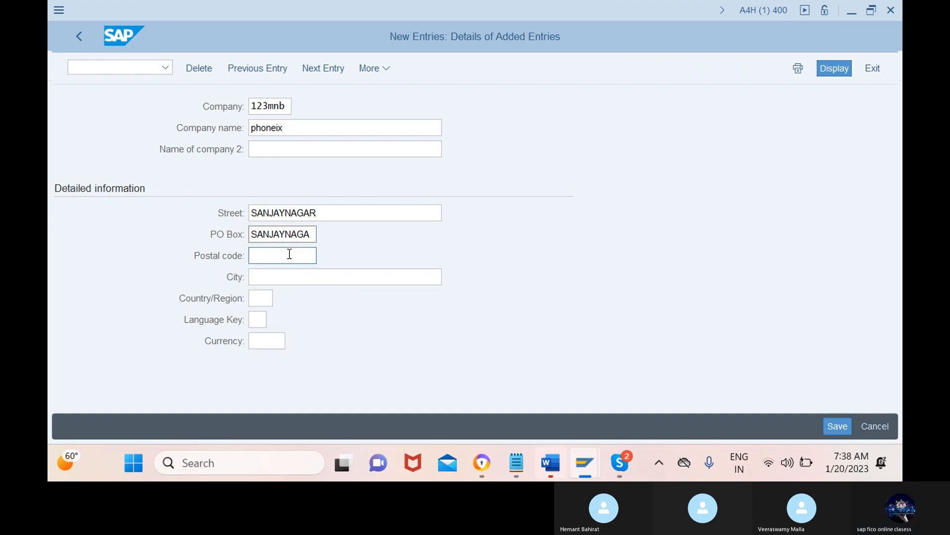
Step: Fill in the new company's postal code and set its city to BANGLORE
{"action": "left_click", "coordinate": [284, 256]}
{"action": "type", "text": "5"}
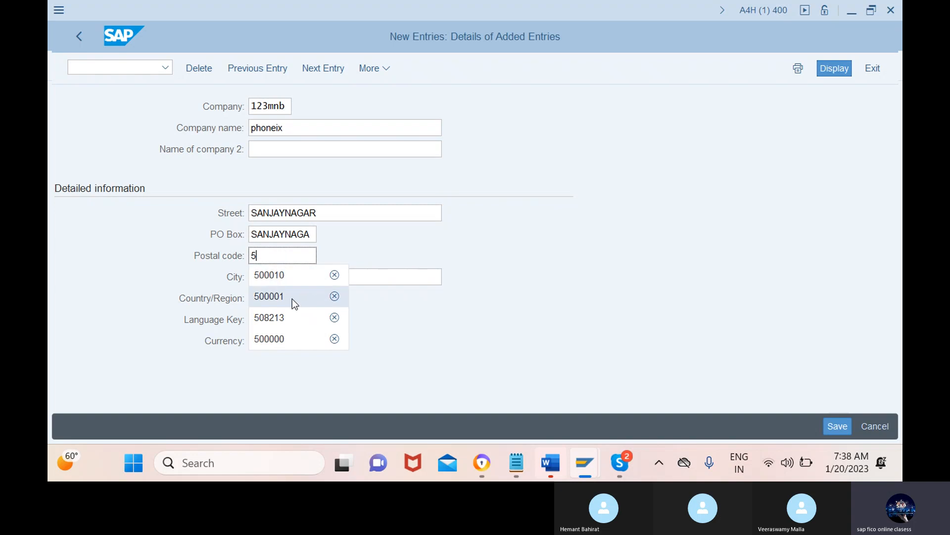
{"action": "left_click", "coordinate": [295, 340]}
{"action": "left_click", "coordinate": [270, 273]}
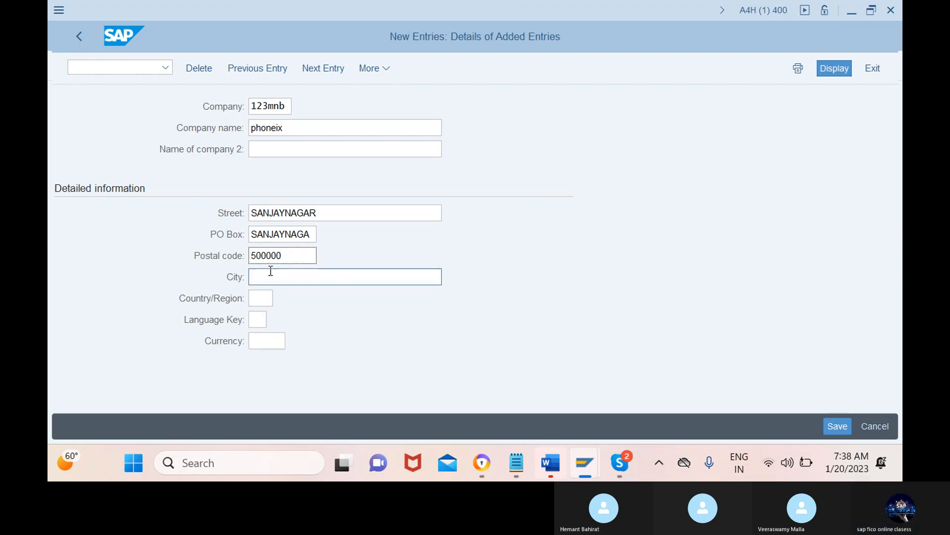
{"action": "type", "text": "ban"}
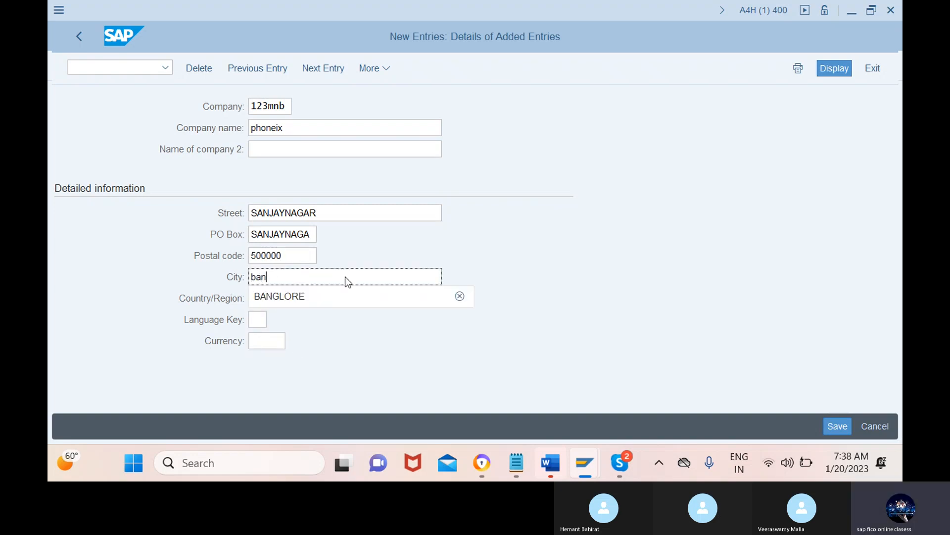
{"action": "type", "text": "glore"}
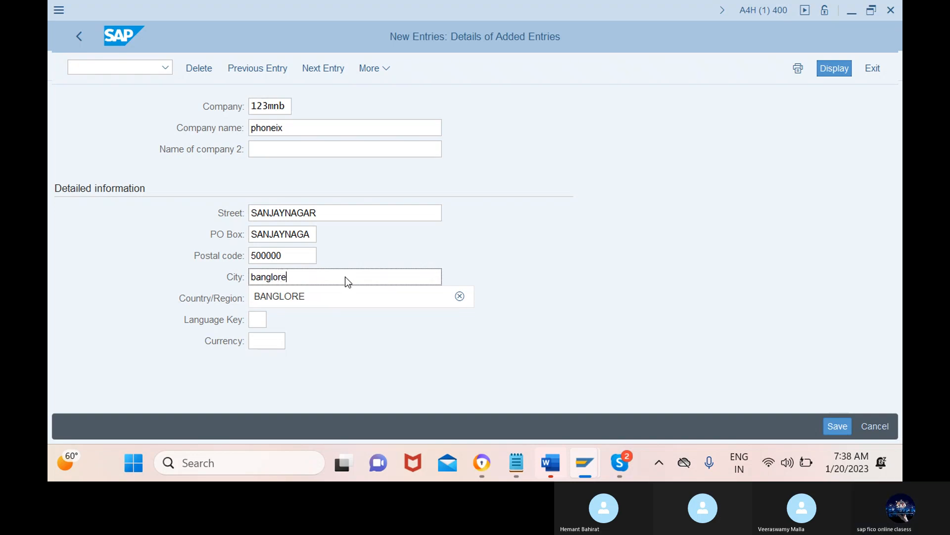
{"action": "key", "text": "Escape"}
{"action": "key", "text": "Return"}
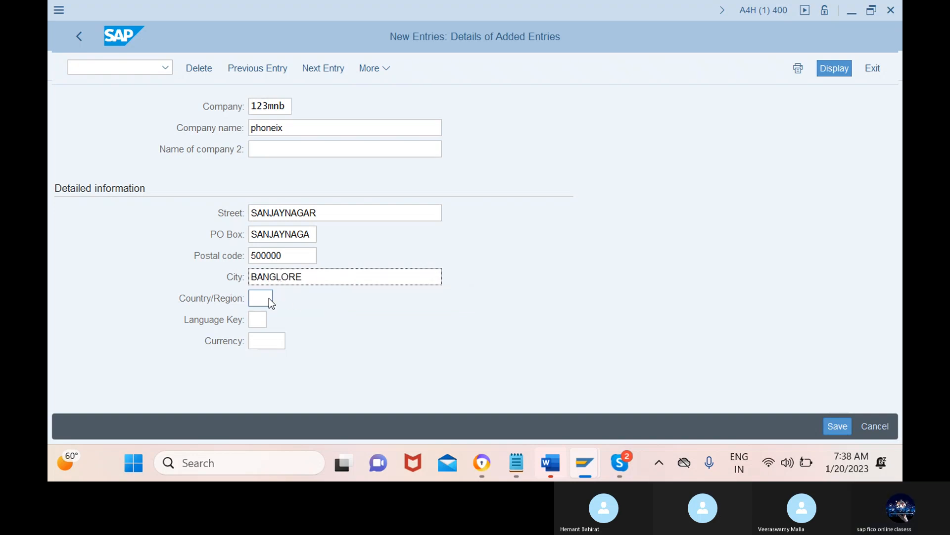
Step: Find India in the country/region value list and set the new company's country/region to IN
{"action": "left_click", "coordinate": [268, 298]}
{"action": "left_click", "coordinate": [282, 298]}
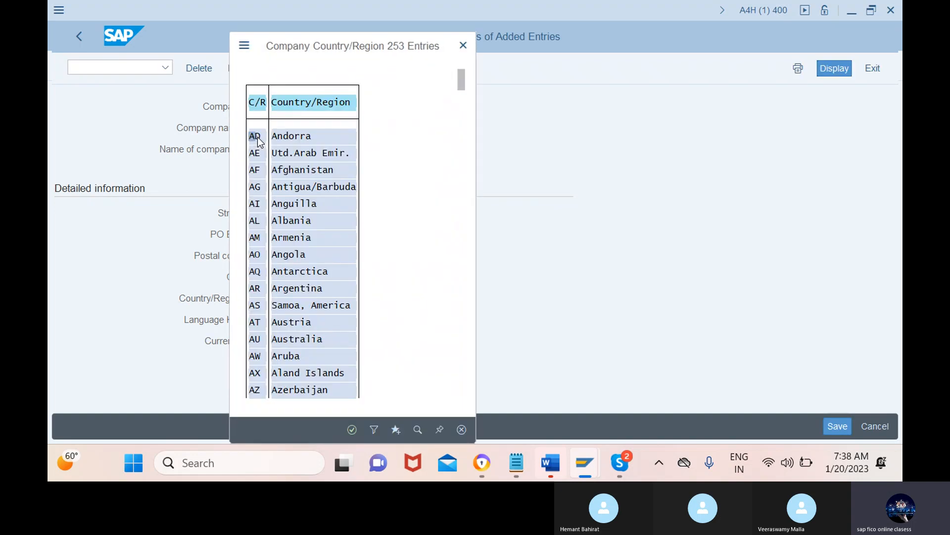
{"action": "left_click", "coordinate": [417, 430]}
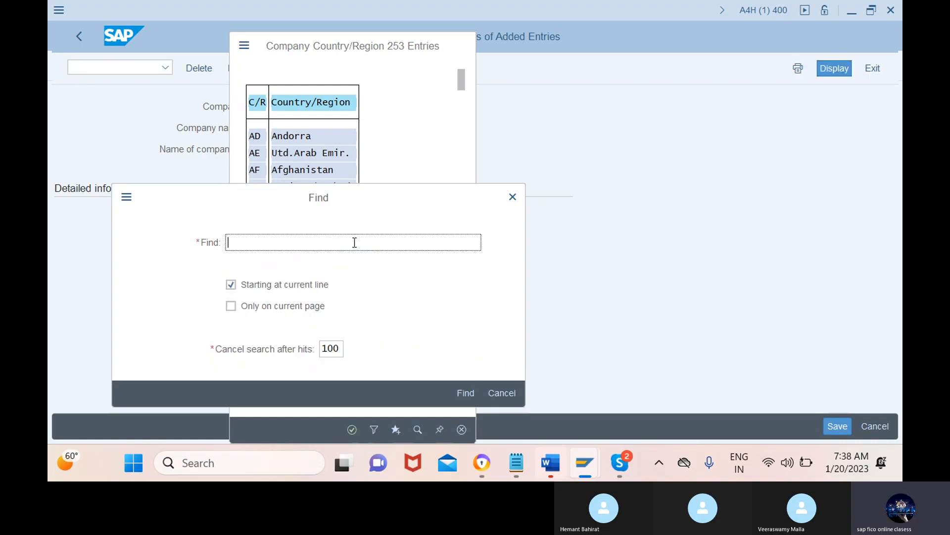
{"action": "type", "text": "india"}
{"action": "key", "text": "Return"}
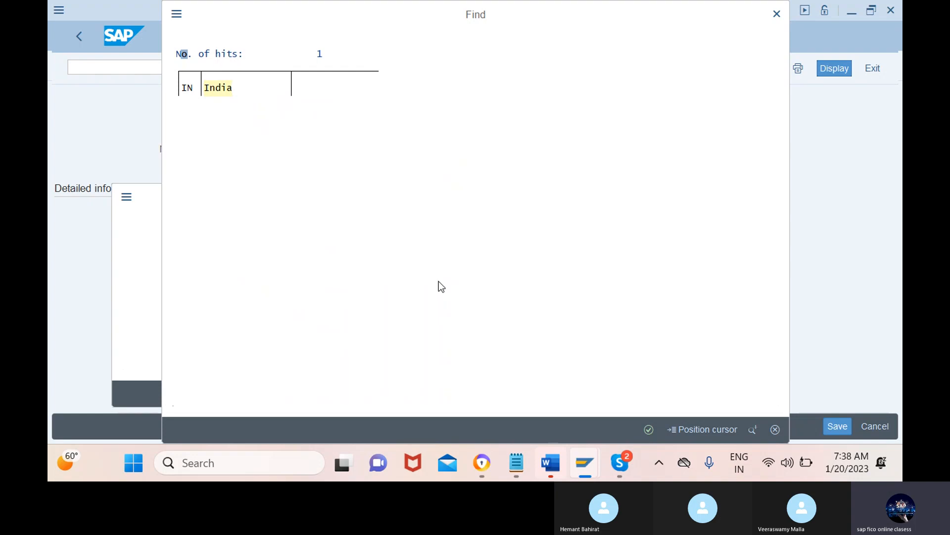
{"action": "left_click", "coordinate": [648, 429]}
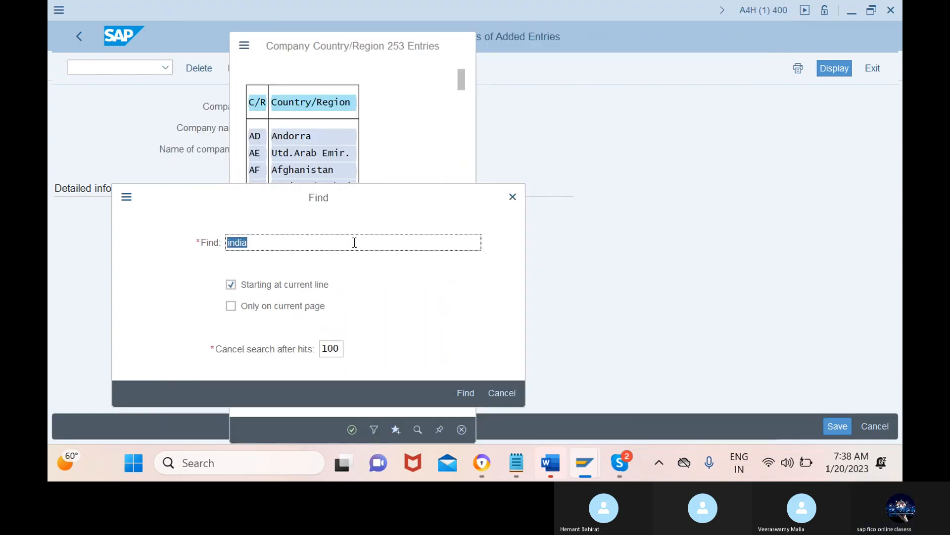
{"action": "left_click", "coordinate": [465, 393]}
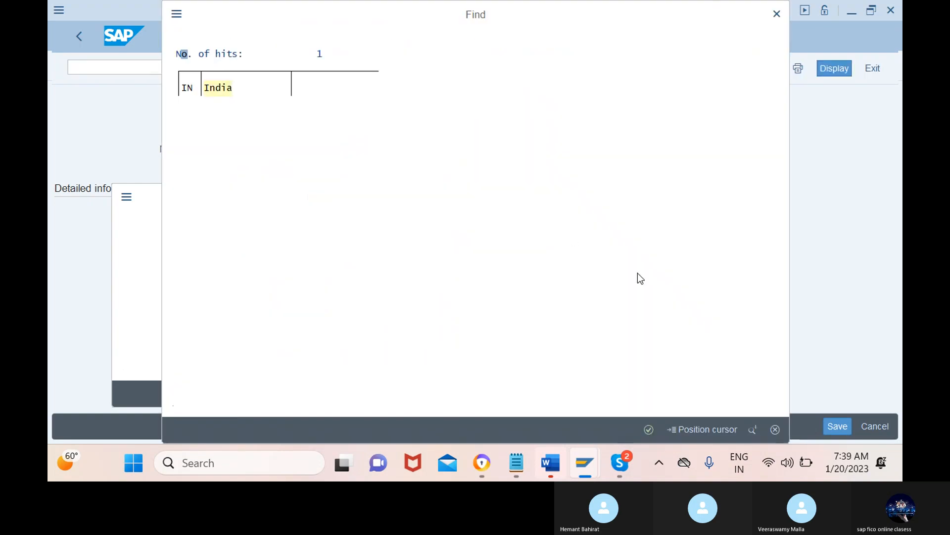
{"action": "left_click", "coordinate": [218, 89]}
{"action": "double_click", "coordinate": [220, 92]}
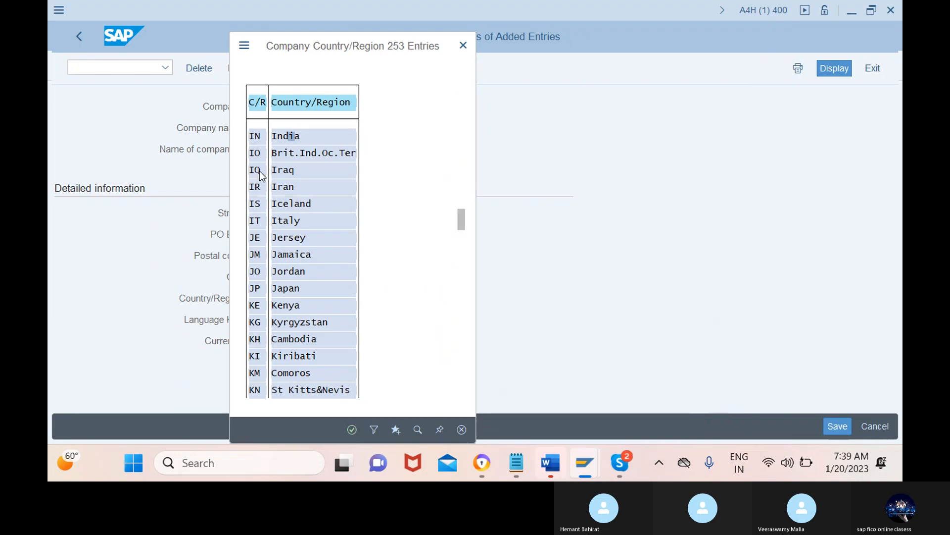
{"action": "left_click", "coordinate": [259, 136]}
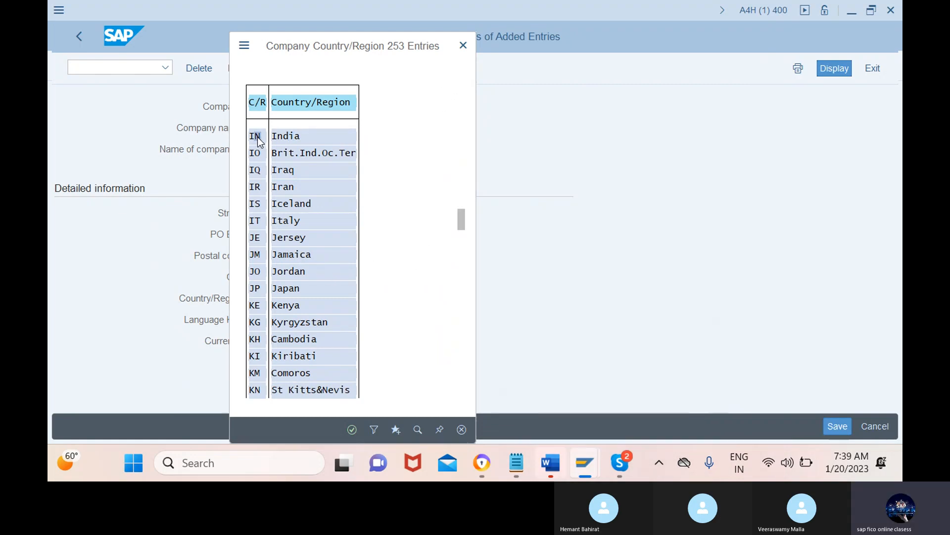
{"action": "left_click", "coordinate": [353, 430]}
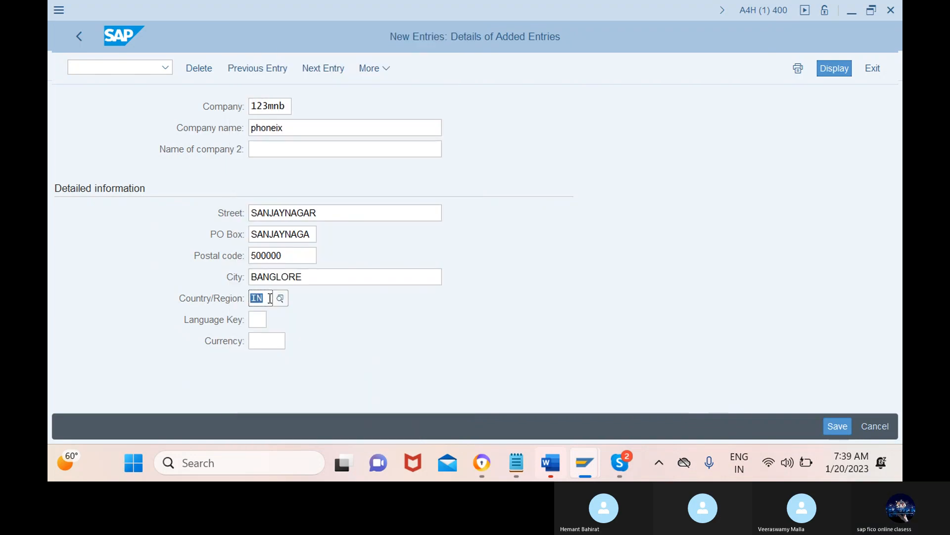
Step: Find English in the language value list and set the company's language key to EN
{"action": "left_click", "coordinate": [257, 321]}
{"action": "left_click", "coordinate": [274, 319]}
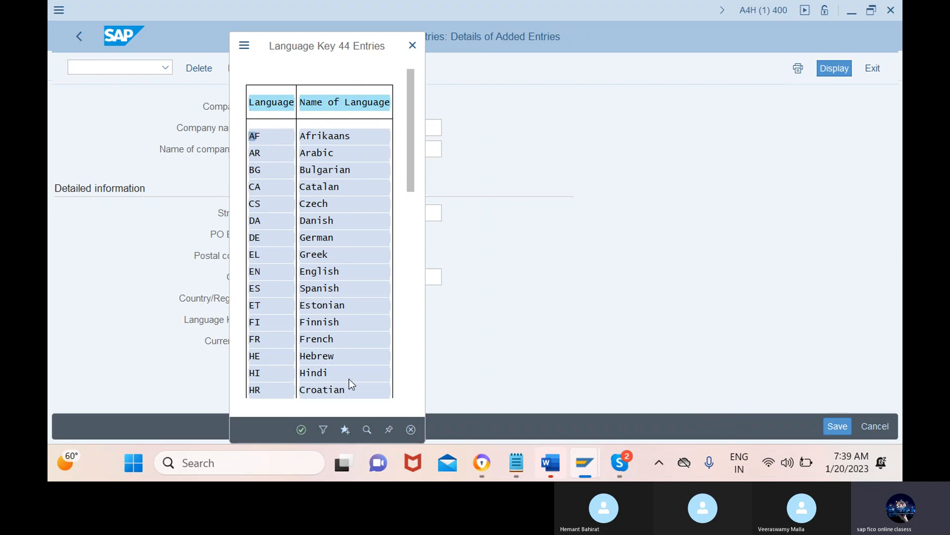
{"action": "left_click", "coordinate": [368, 430]}
{"action": "key", "text": "BackSpace"}
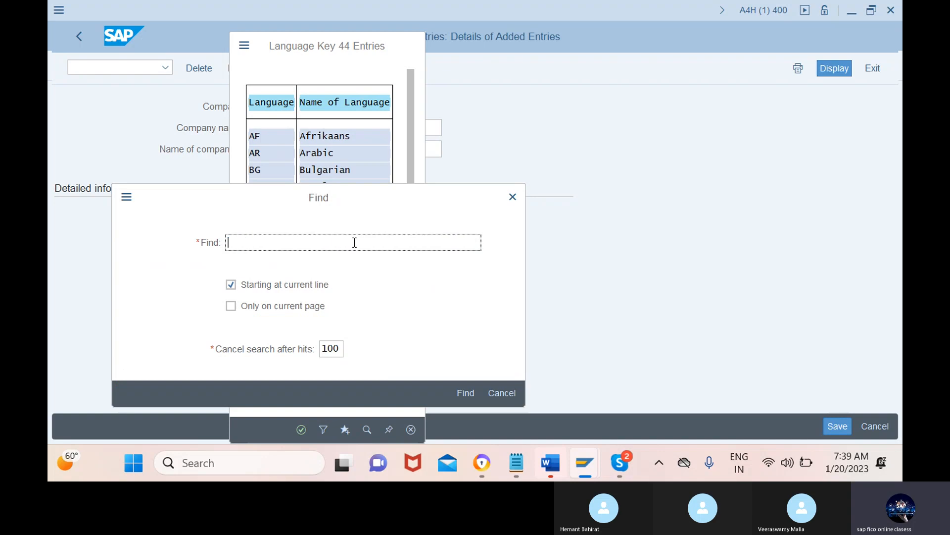
{"action": "type", "text": "english"}
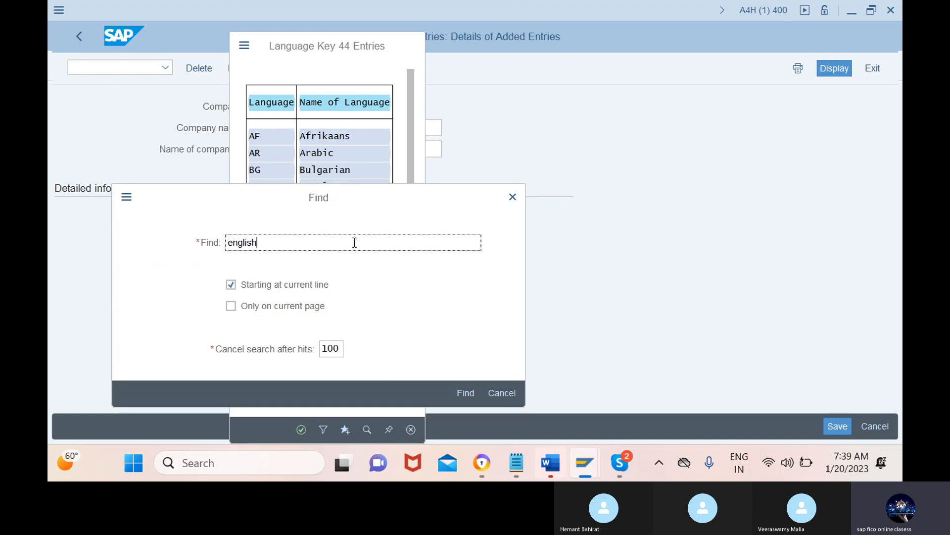
{"action": "left_click", "coordinate": [466, 393]}
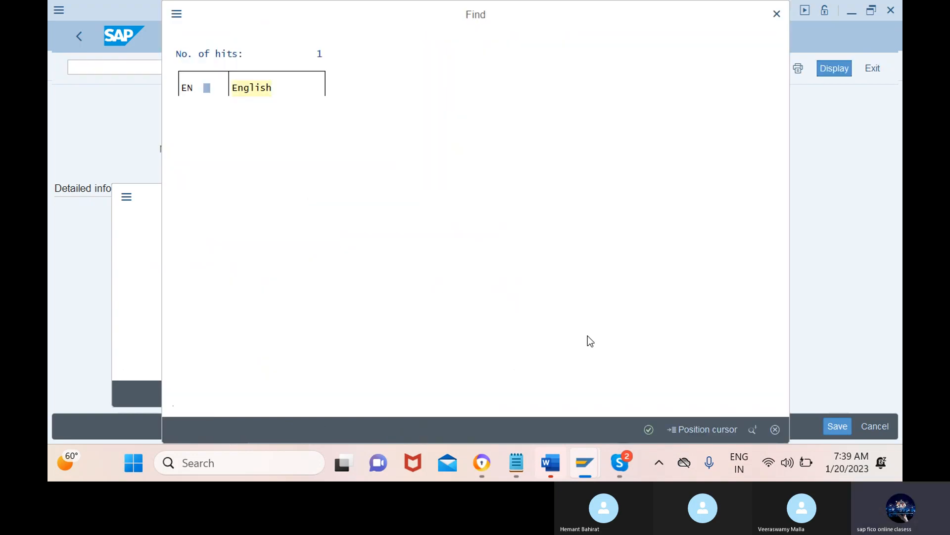
{"action": "left_click", "coordinate": [649, 429]}
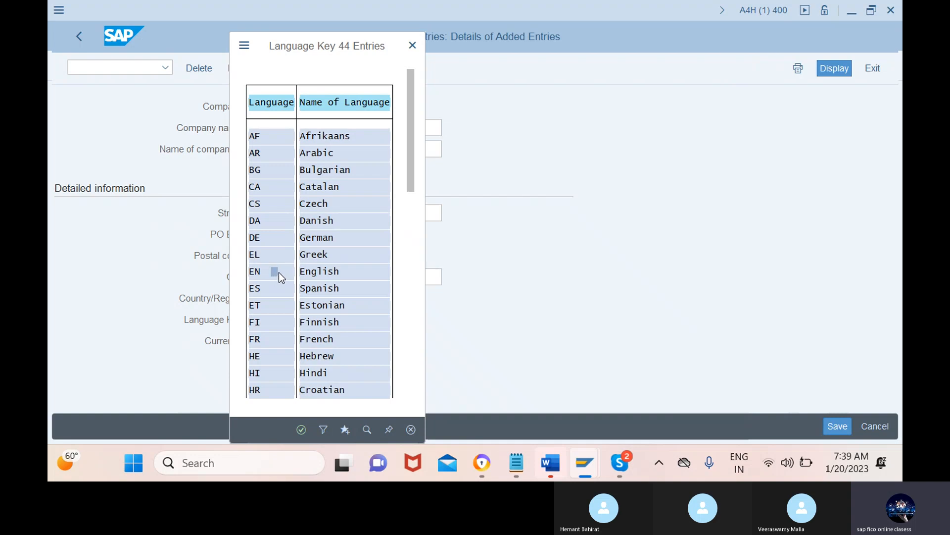
{"action": "left_click", "coordinate": [302, 430]}
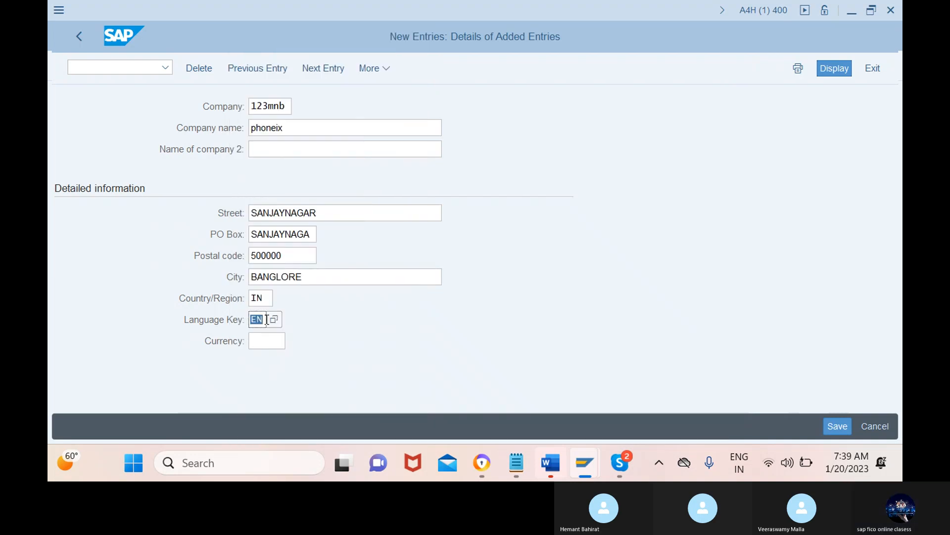
Step: Search the currency value list for inr and set the company's currency to INR (Indian Rupee)
{"action": "left_click", "coordinate": [262, 342]}
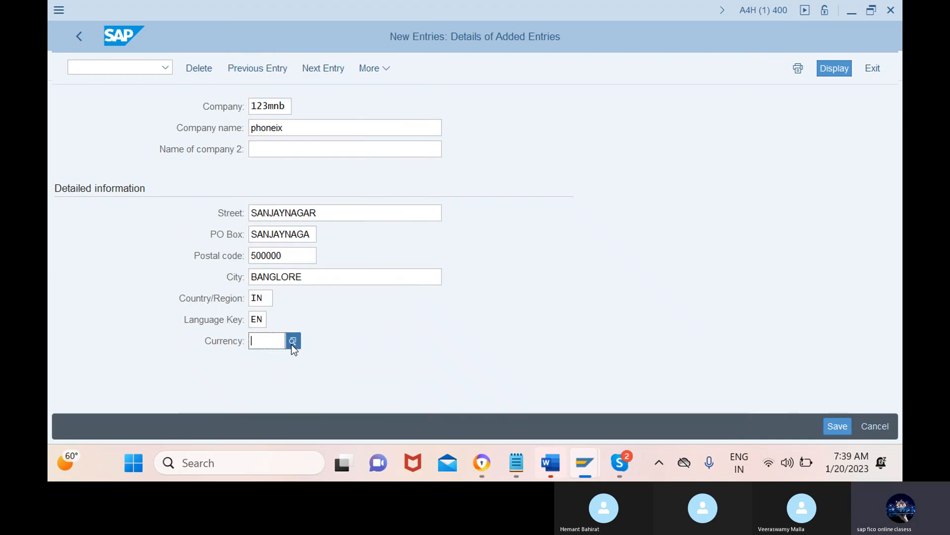
{"action": "left_click", "coordinate": [293, 342]}
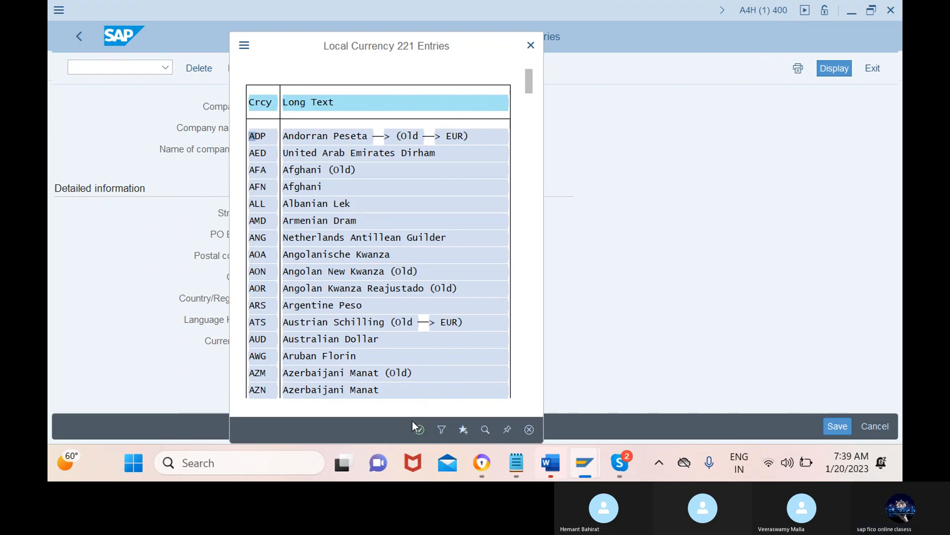
{"action": "left_click", "coordinate": [486, 430]}
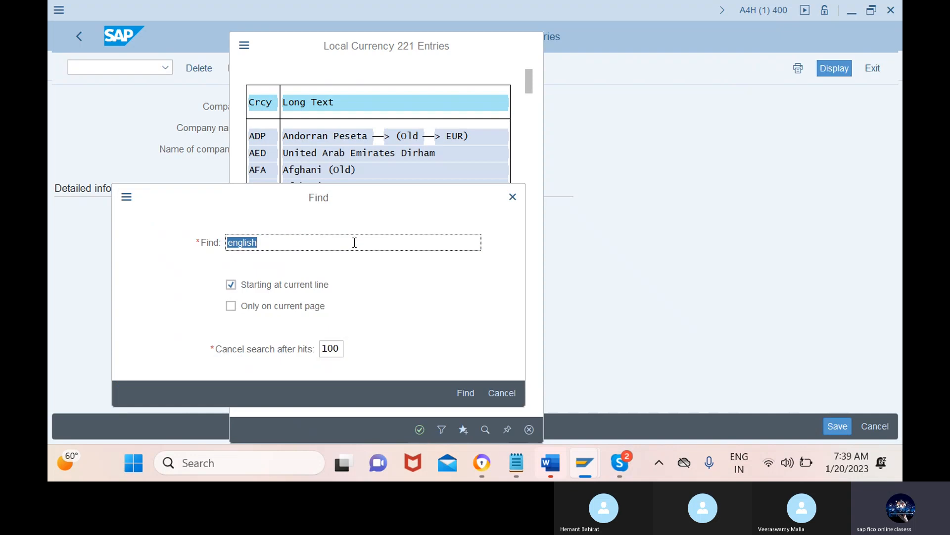
{"action": "left_click", "coordinate": [354, 242]}
{"action": "key", "text": "BackSpace"}
{"action": "key", "text": "BackSpace"}
{"action": "key", "text": "BackSpace"}
{"action": "key", "text": "BackSpace"}
{"action": "key", "text": "BackSpace"}
{"action": "key", "text": "BackSpace"}
{"action": "key", "text": "BackSpace"}
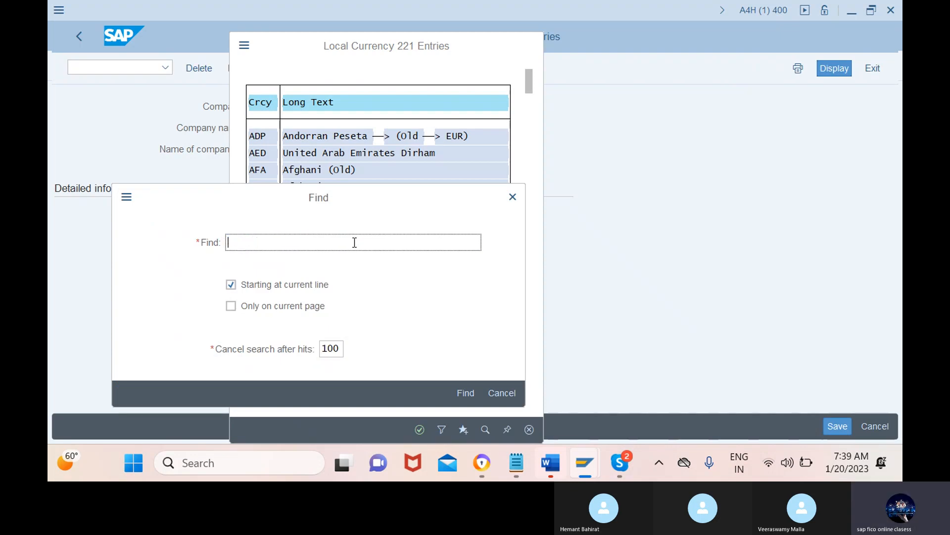
{"action": "type", "text": "inr"}
{"action": "left_click", "coordinate": [465, 393]}
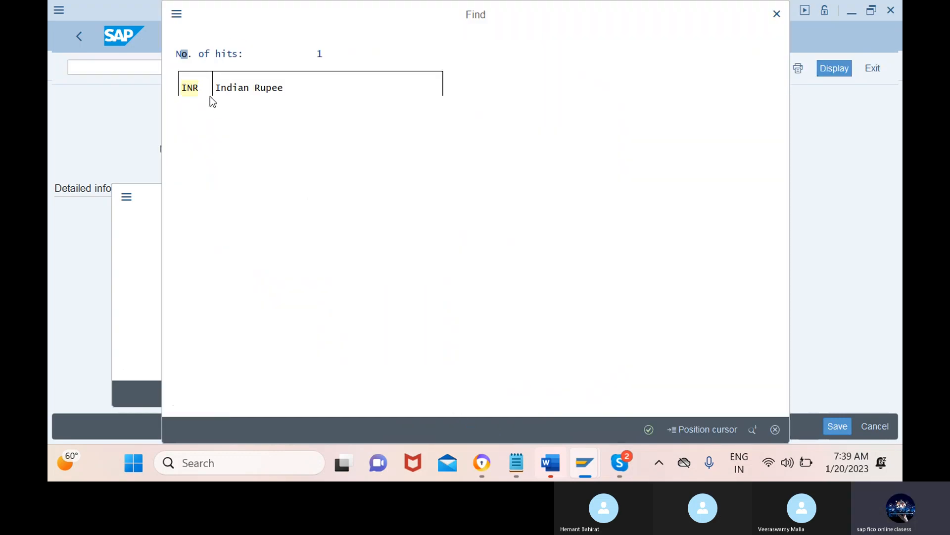
{"action": "left_click", "coordinate": [649, 429]}
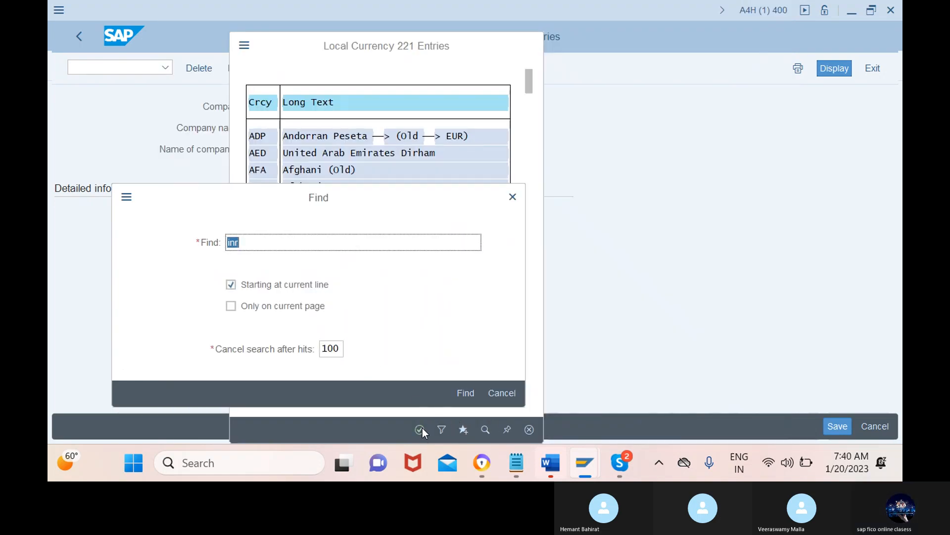
{"action": "left_click", "coordinate": [466, 393]}
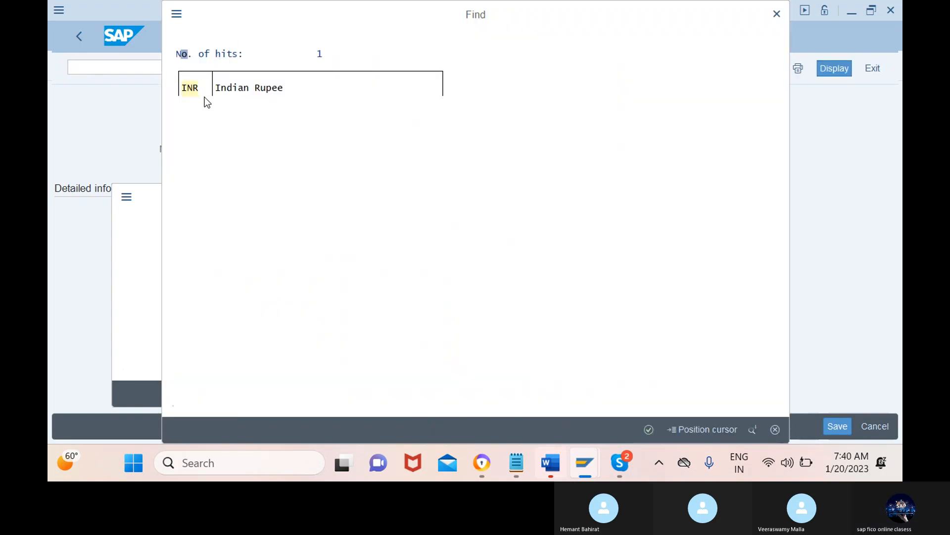
{"action": "left_click", "coordinate": [206, 92]}
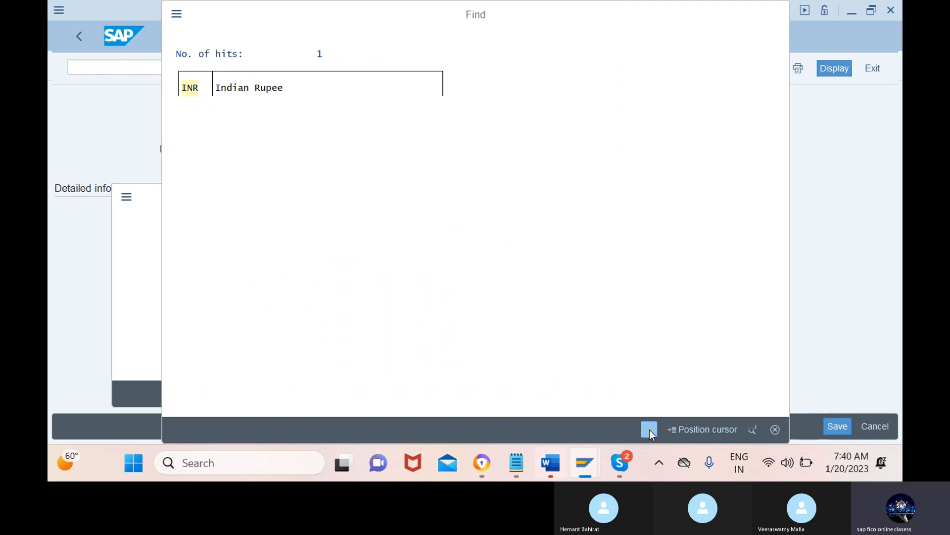
{"action": "left_click", "coordinate": [649, 429]}
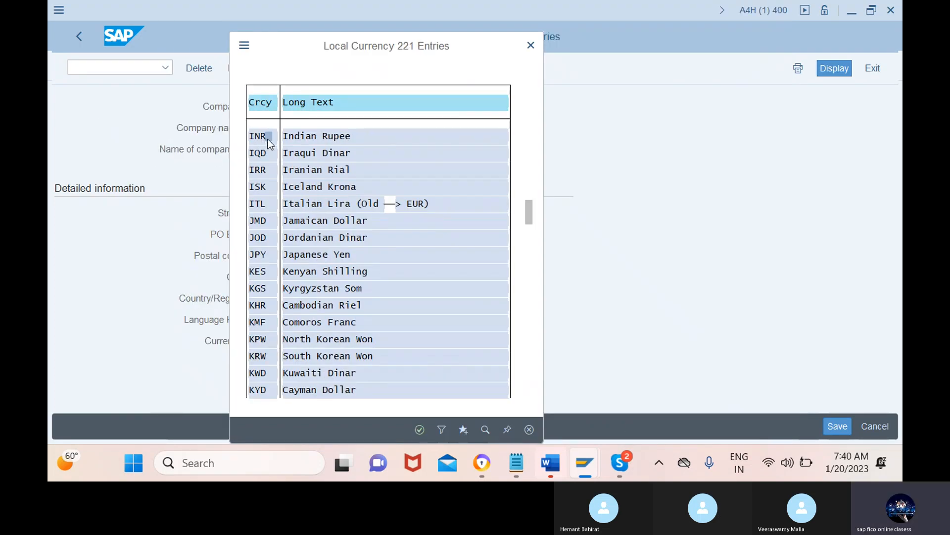
{"action": "left_click", "coordinate": [419, 430]}
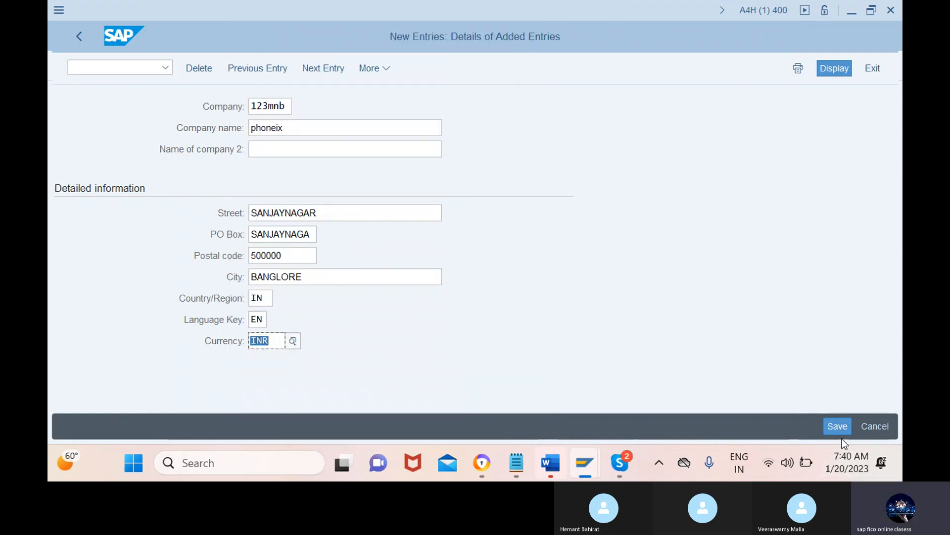
Step: Save the company entry and create a new customizing request with the short description "phoneix company defined"
{"action": "left_click", "coordinate": [838, 426]}
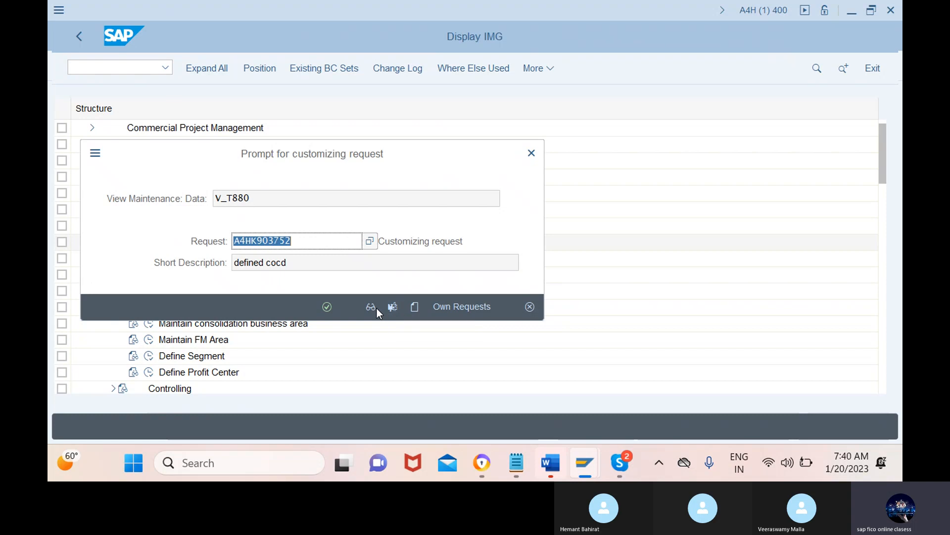
{"action": "left_click", "coordinate": [415, 308]}
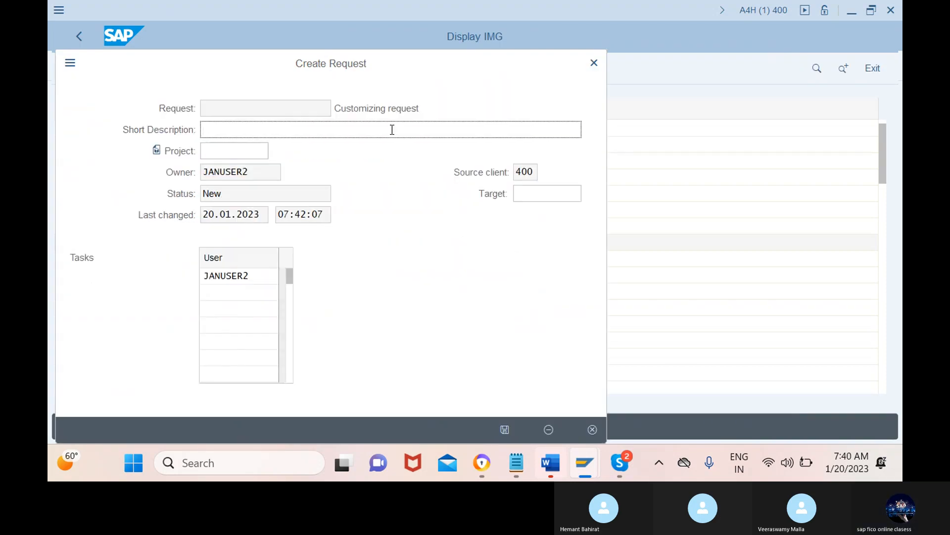
{"action": "type", "text": "p"}
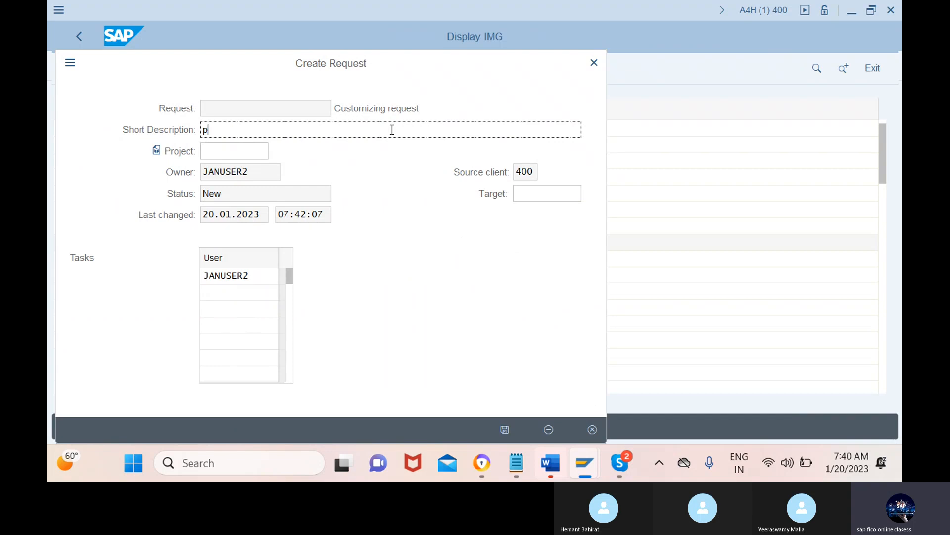
{"action": "type", "text": "honeix "}
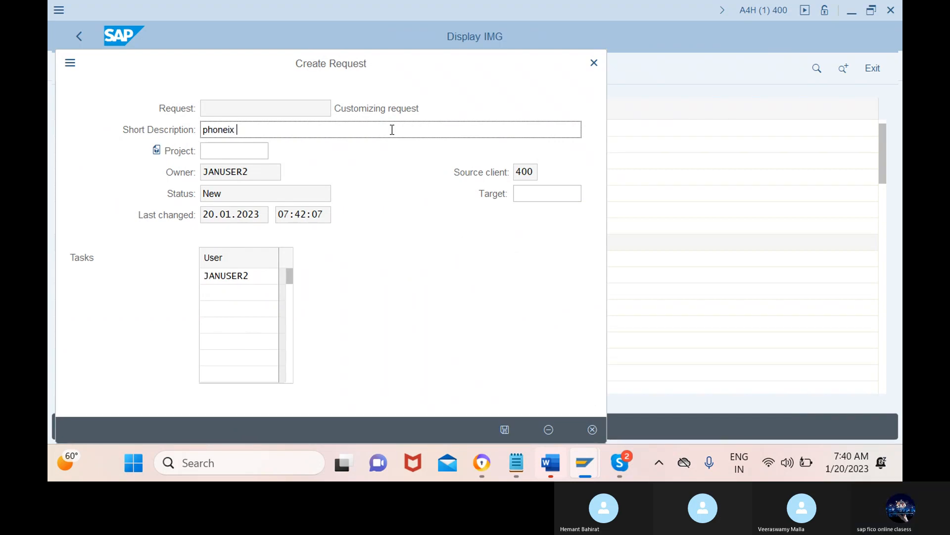
{"action": "type", "text": "company "}
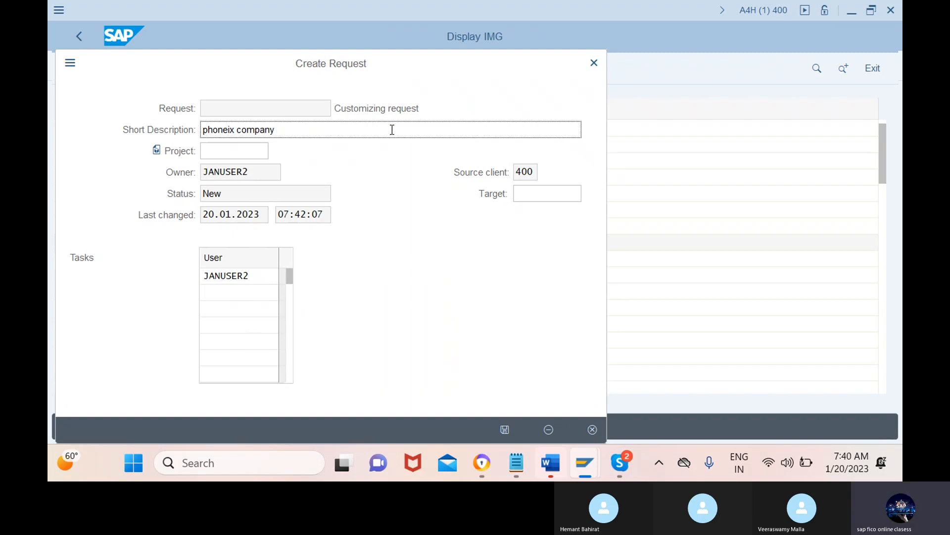
{"action": "type", "text": "defined"}
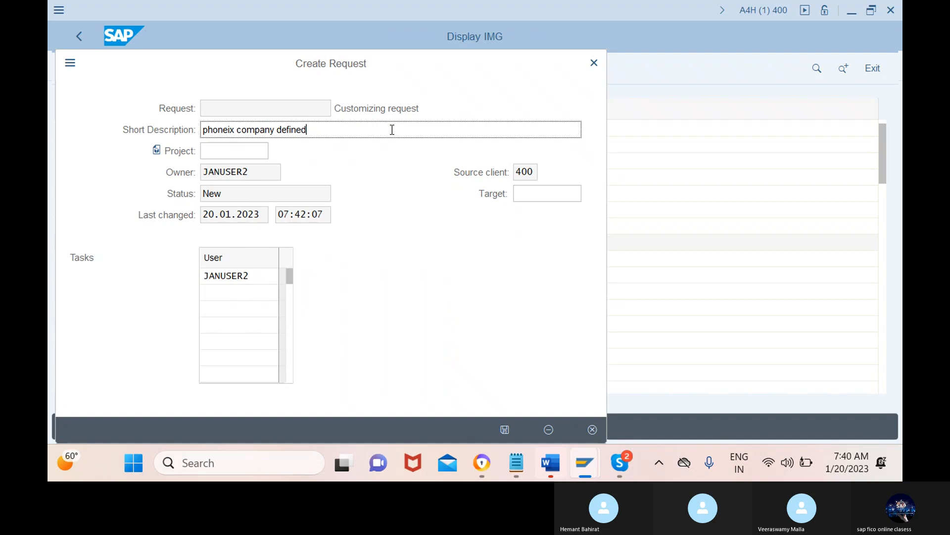
{"action": "left_click", "coordinate": [505, 429]}
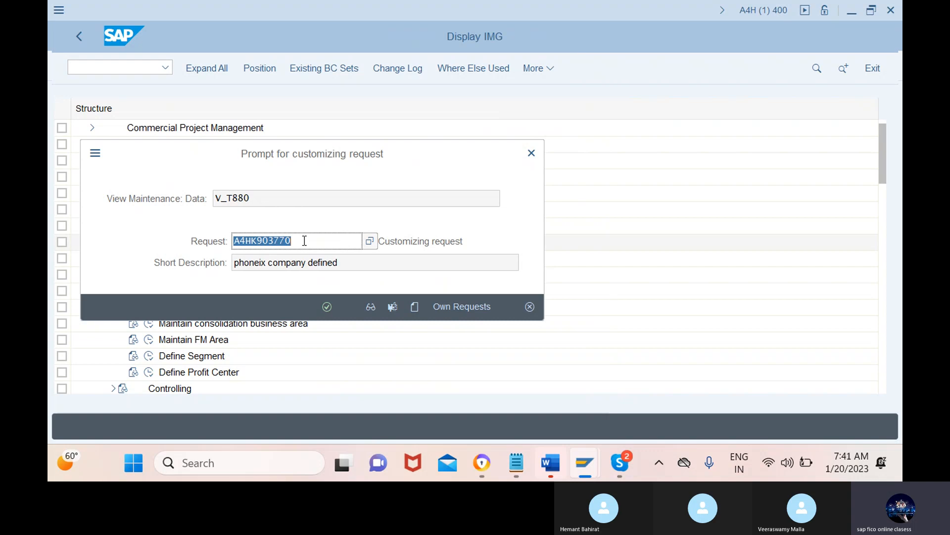
Step: Confirm the customizing request for the company entry and return to the Display IMG structure
{"action": "left_click", "coordinate": [305, 241]}
{"action": "left_click", "coordinate": [222, 239]}
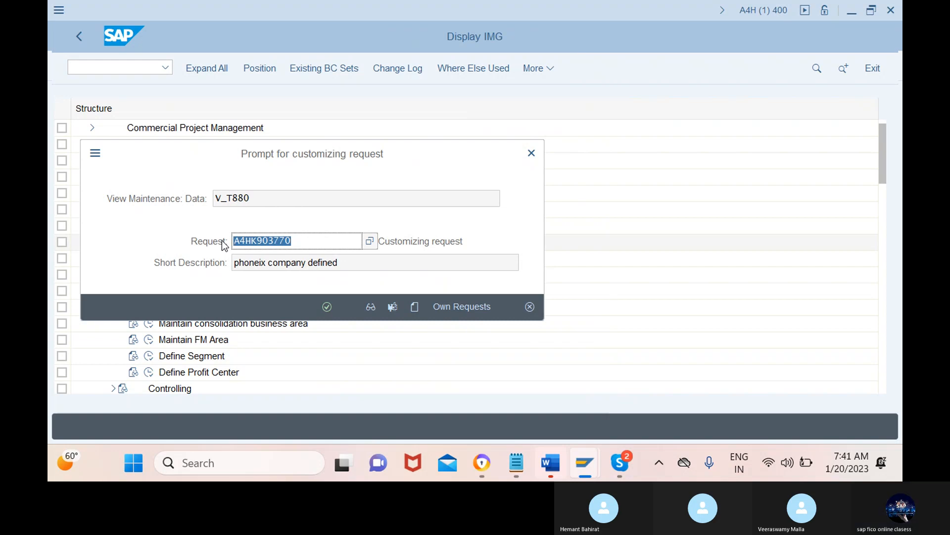
{"action": "left_click", "coordinate": [327, 307]}
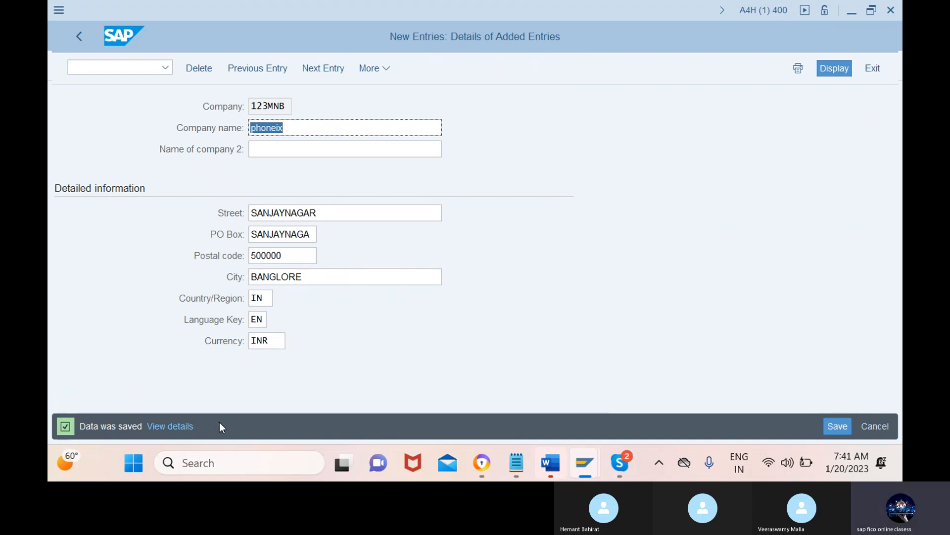
{"action": "left_click", "coordinate": [79, 36]}
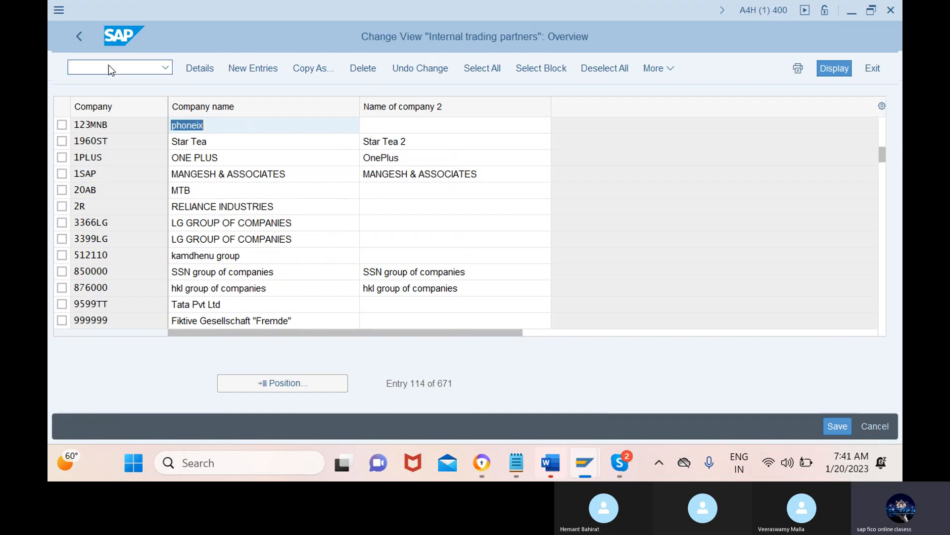
{"action": "left_click", "coordinate": [79, 37]}
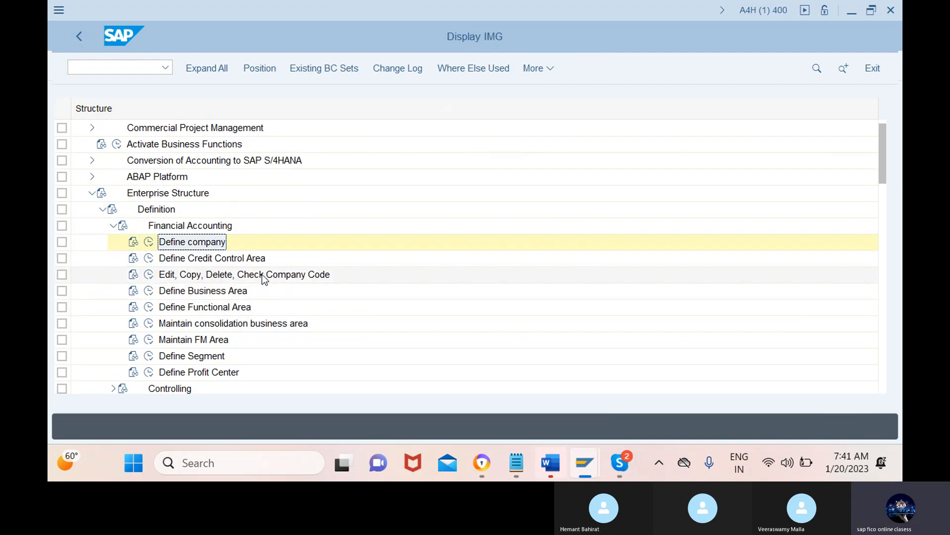
Step: Open Edit Company Code Data under Financial Accounting and start a new entry with company code 12mn
{"action": "left_click", "coordinate": [149, 274]}
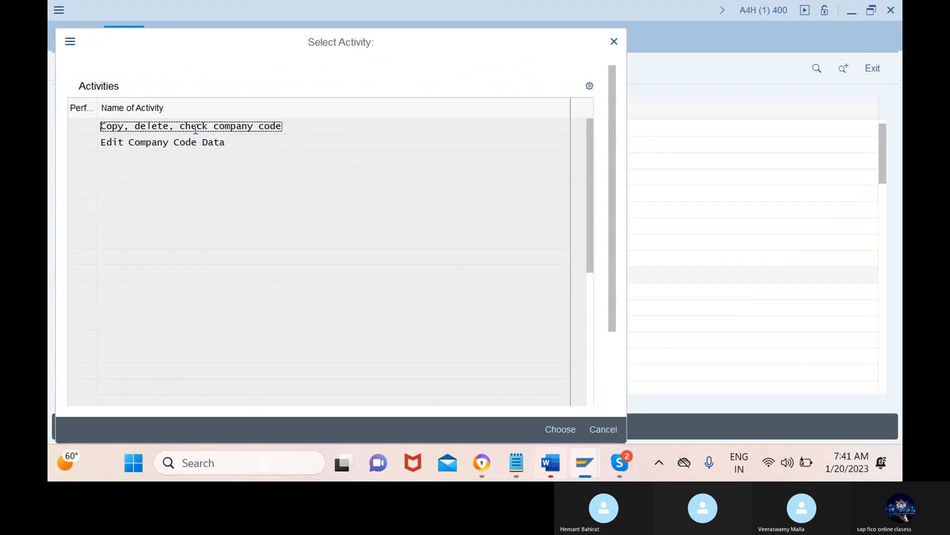
{"action": "double_click", "coordinate": [335, 142]}
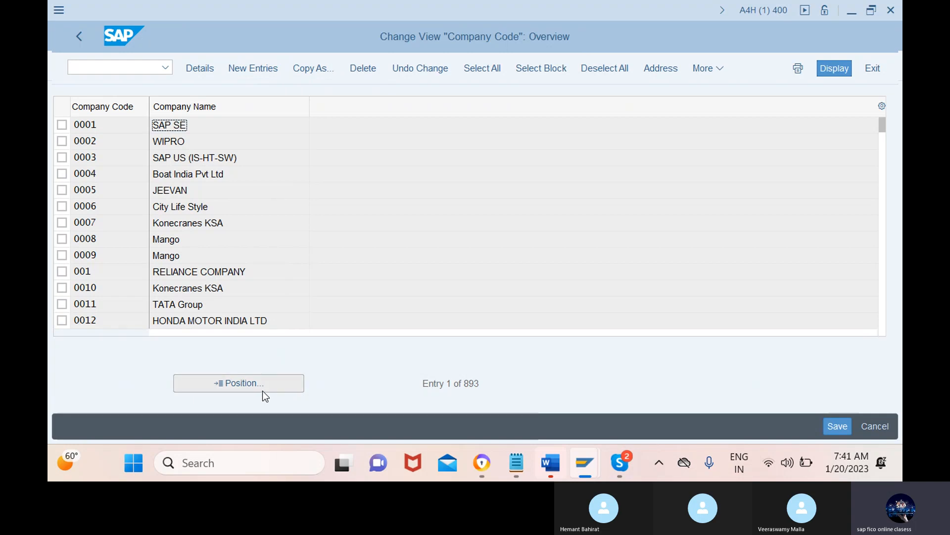
{"action": "left_click", "coordinate": [254, 69]}
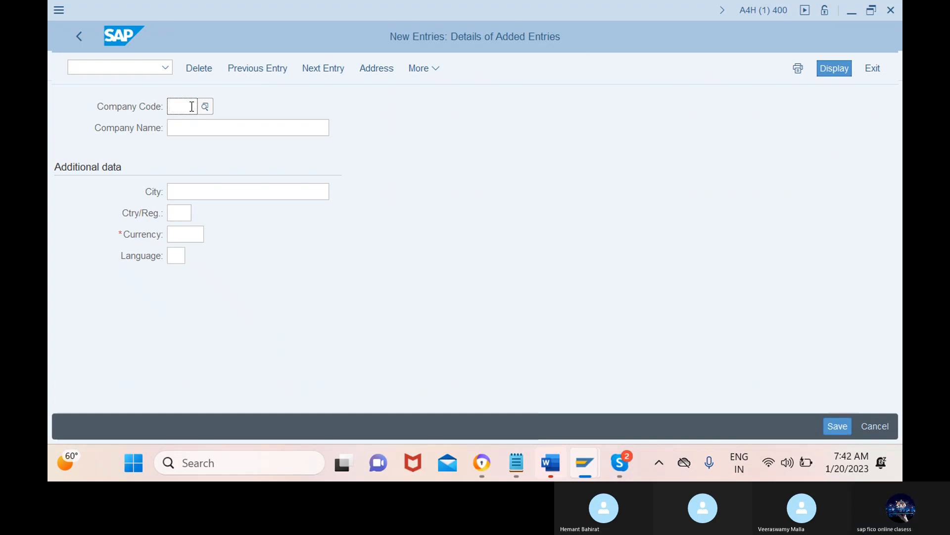
{"action": "type", "text": "12mn"}
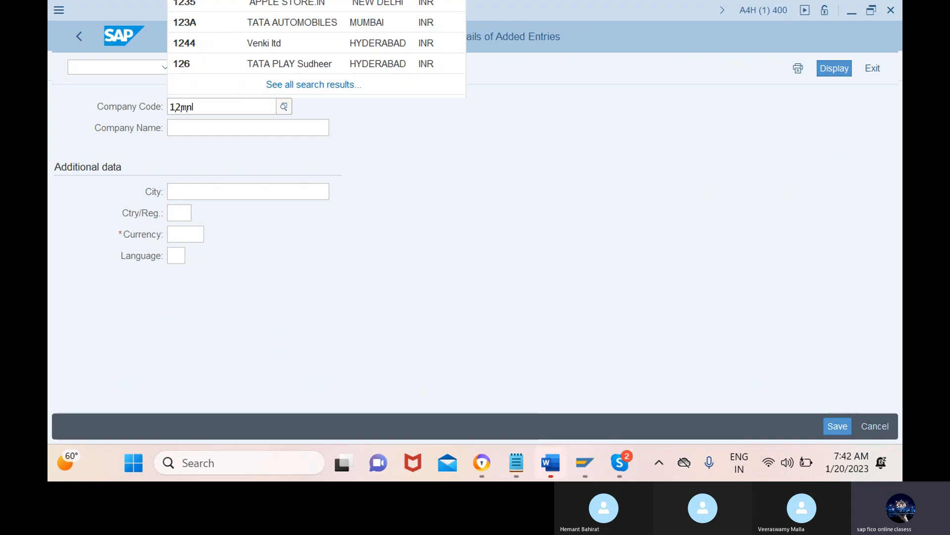
{"action": "left_click", "coordinate": [364, 140]}
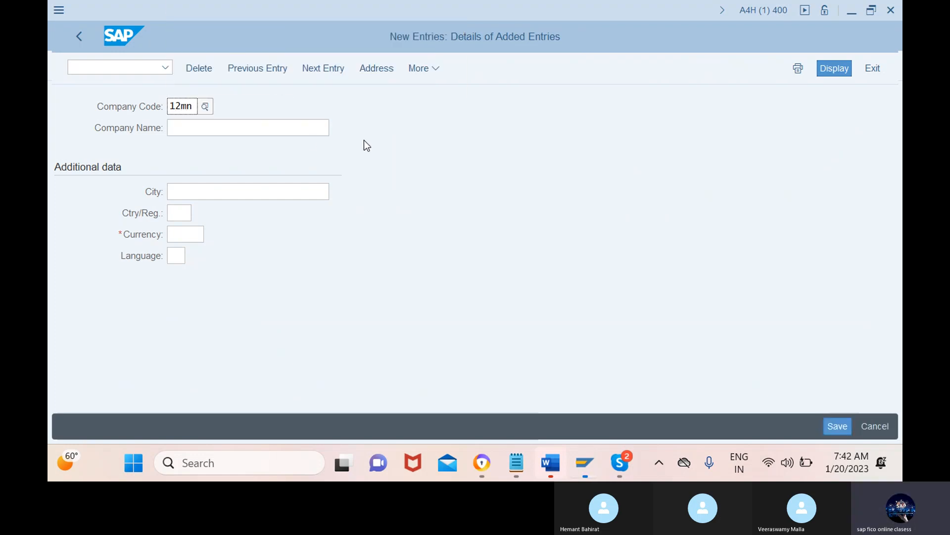
Step: Enter phoneix consultancy as the company name of the new company code
{"action": "left_click", "coordinate": [243, 128]}
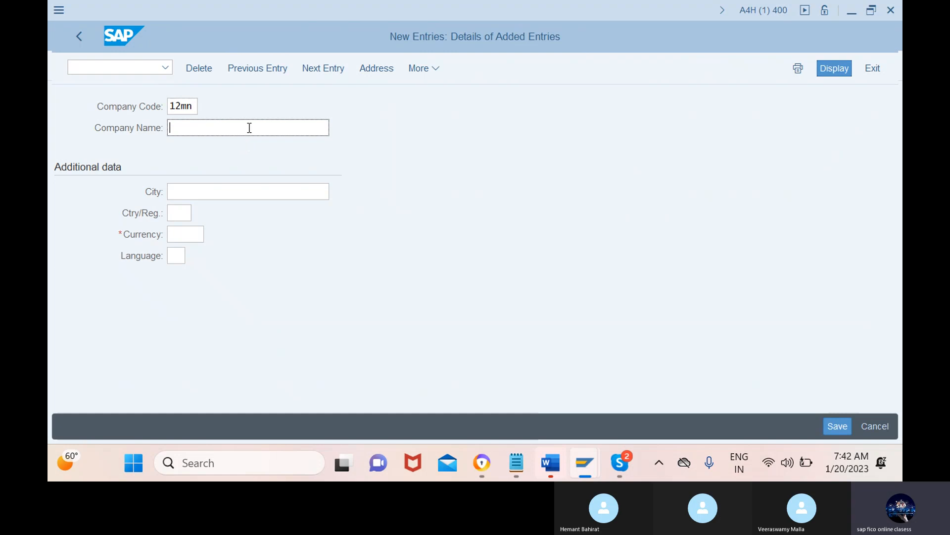
{"action": "type", "text": "phoneix consultancy"}
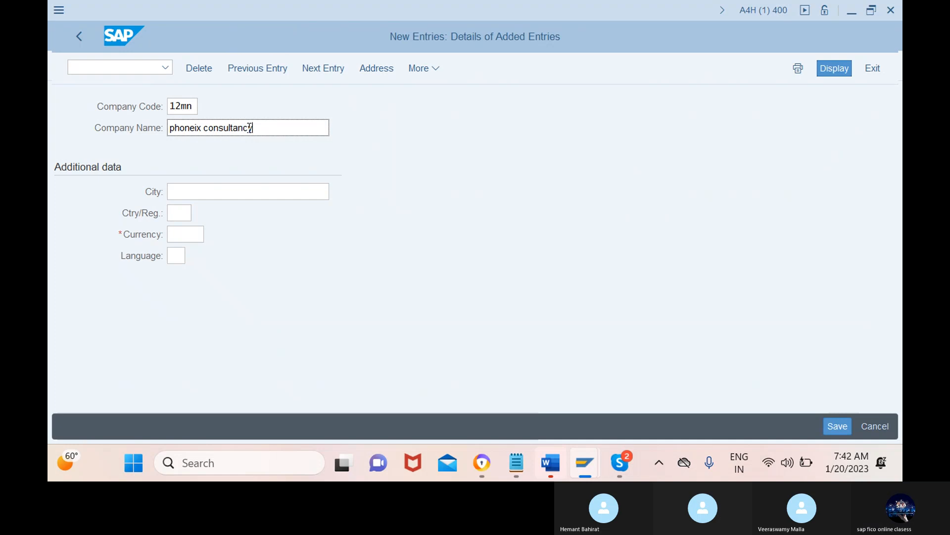
Step: Set the company code's city to banglore and its country/region to IN
{"action": "left_click", "coordinate": [249, 192]}
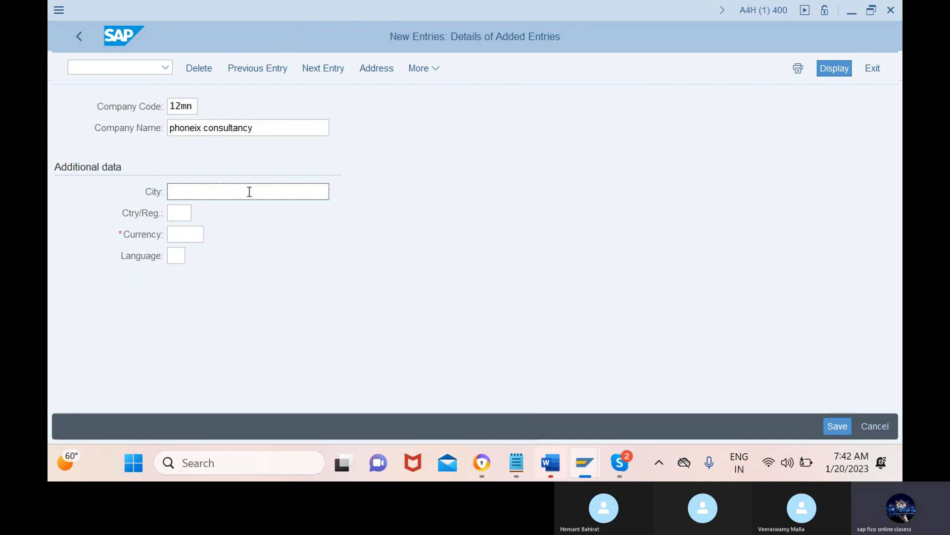
{"action": "type", "text": "ban"}
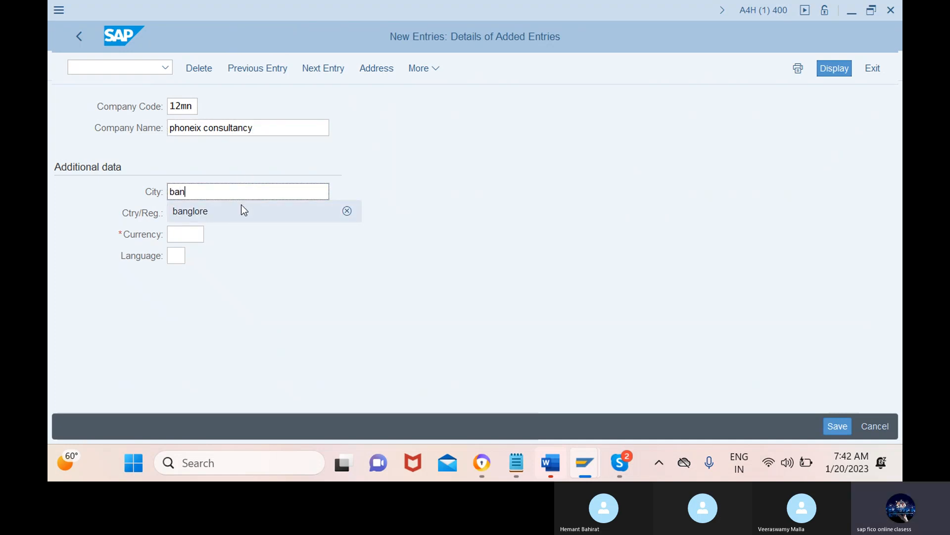
{"action": "left_click", "coordinate": [242, 204]}
{"action": "left_click", "coordinate": [189, 212]}
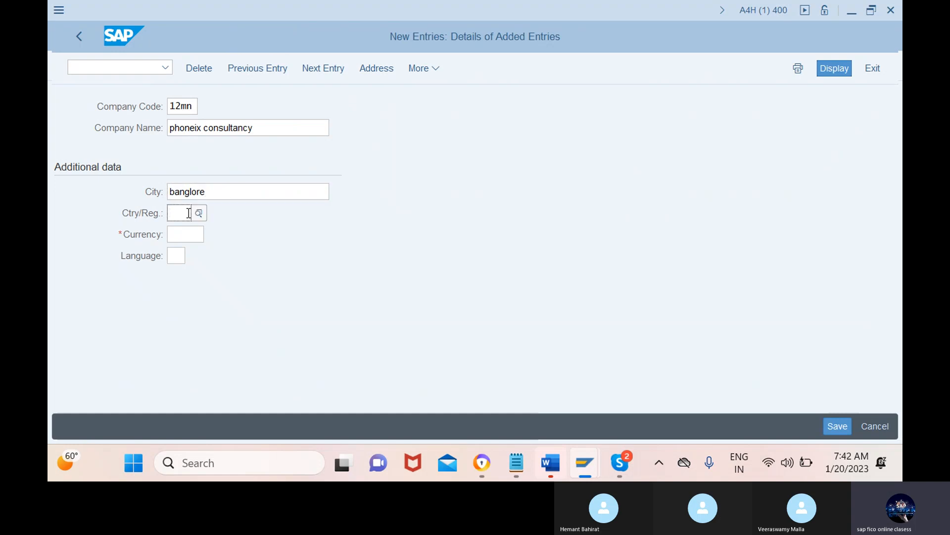
{"action": "type", "text": "in"}
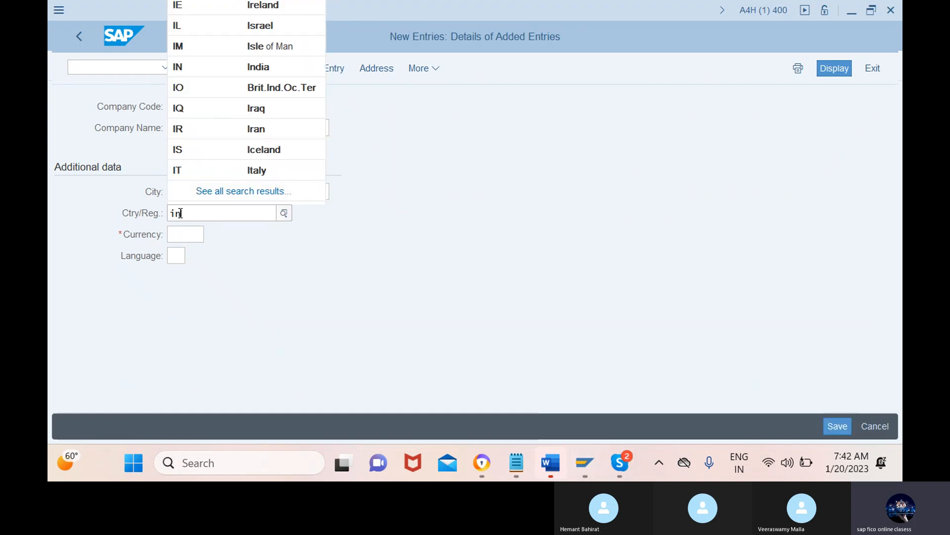
{"action": "left_click", "coordinate": [203, 296]}
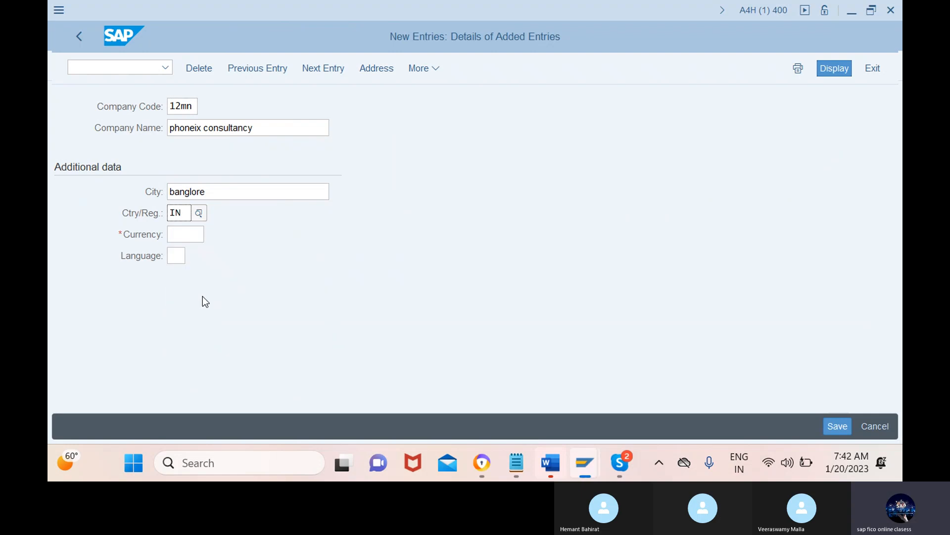
Step: Set the company code's currency to INR and language to en, and save the entry
{"action": "left_click", "coordinate": [195, 235]}
{"action": "type", "text": "in"}
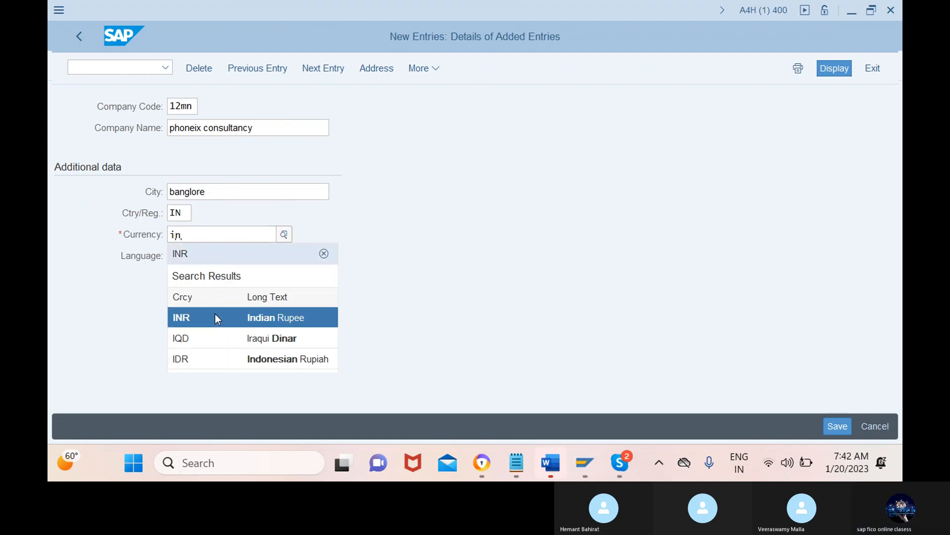
{"action": "left_click", "coordinate": [215, 313]}
{"action": "left_click", "coordinate": [185, 255]}
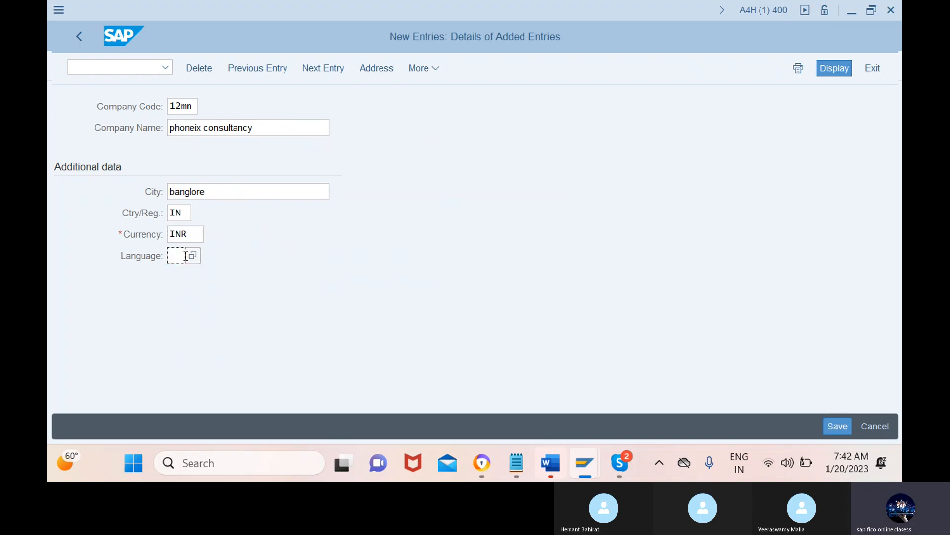
{"action": "type", "text": "en"}
{"action": "left_click", "coordinate": [193, 107]}
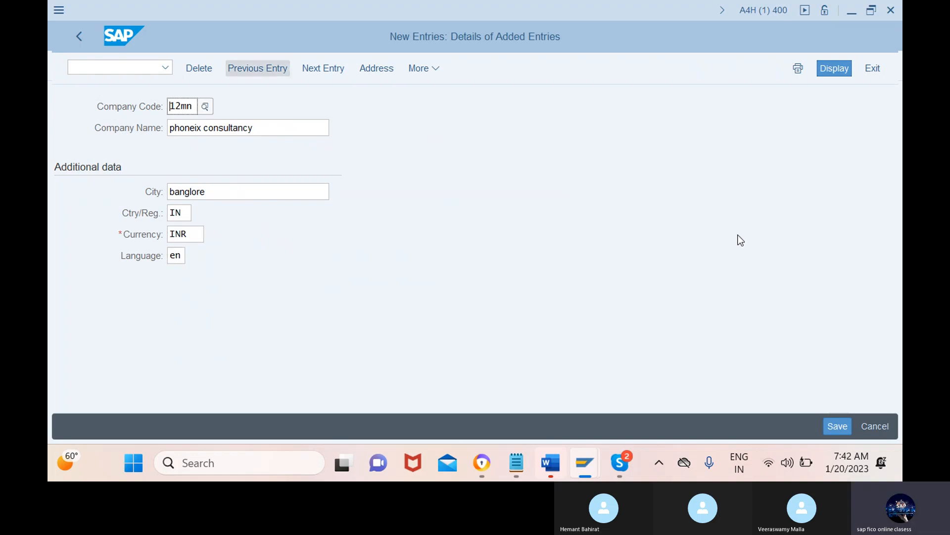
{"action": "left_click", "coordinate": [837, 427]}
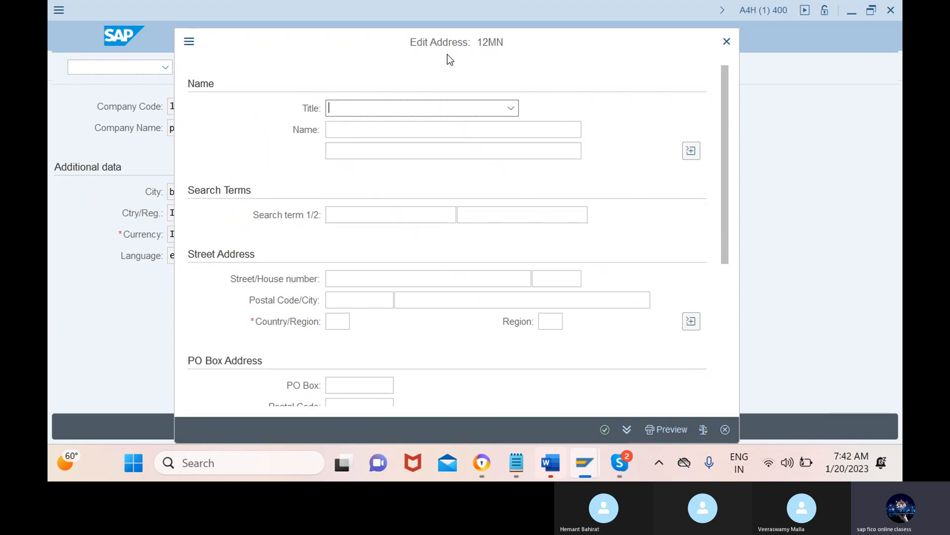
Step: Set the address title to Company and enter phoneix consultancy as the name
{"action": "left_click", "coordinate": [481, 107]}
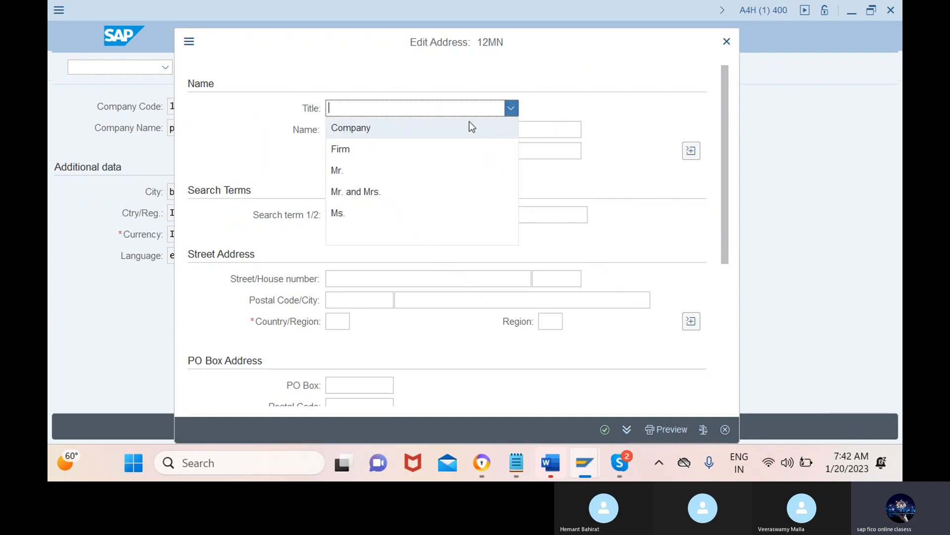
{"action": "left_click", "coordinate": [469, 127]}
{"action": "left_click", "coordinate": [452, 130]}
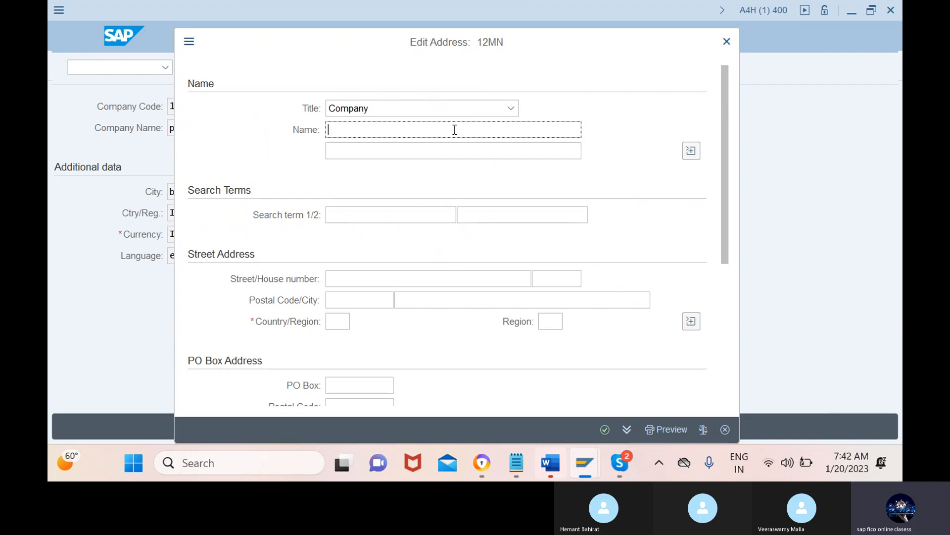
{"action": "type", "text": "phoneix consul"}
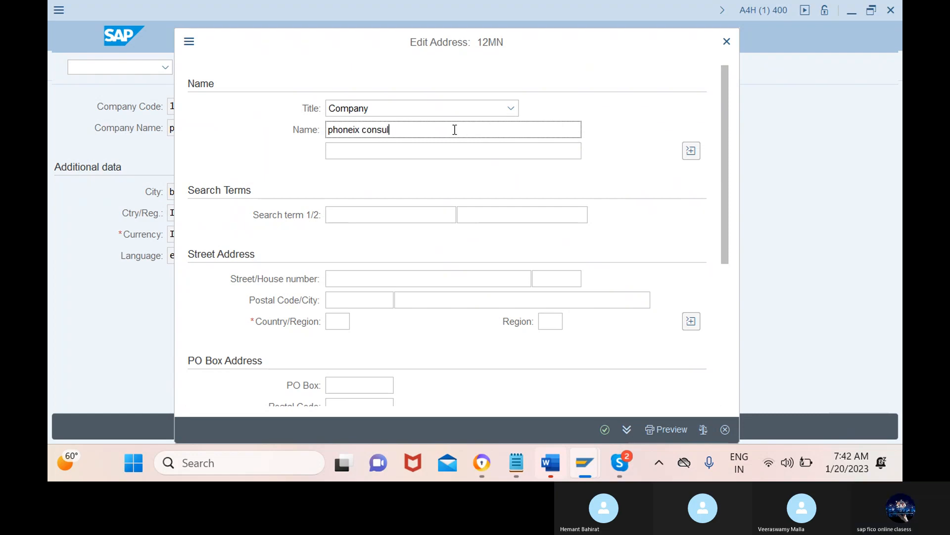
{"action": "type", "text": "tancy"}
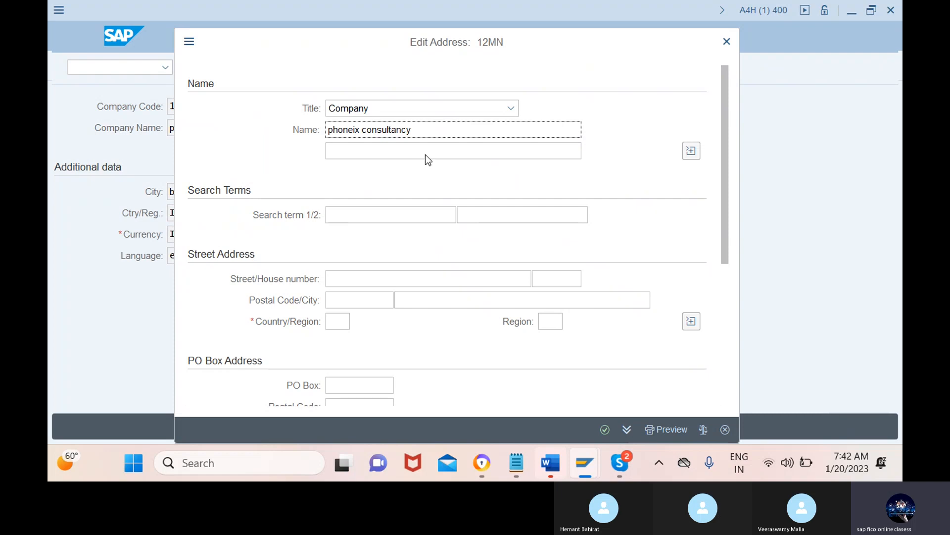
Step: Copy the name phoneix consultancy into the first search term of the address
{"action": "left_click", "coordinate": [404, 218]}
{"action": "left_click", "coordinate": [415, 131]}
{"action": "left_click_drag", "start_coordinate": [414, 130], "coordinate": [320, 135]}
{"action": "key", "text": "ctrl+c"}
{"action": "left_click", "coordinate": [322, 136]}
{"action": "left_click", "coordinate": [373, 215]}
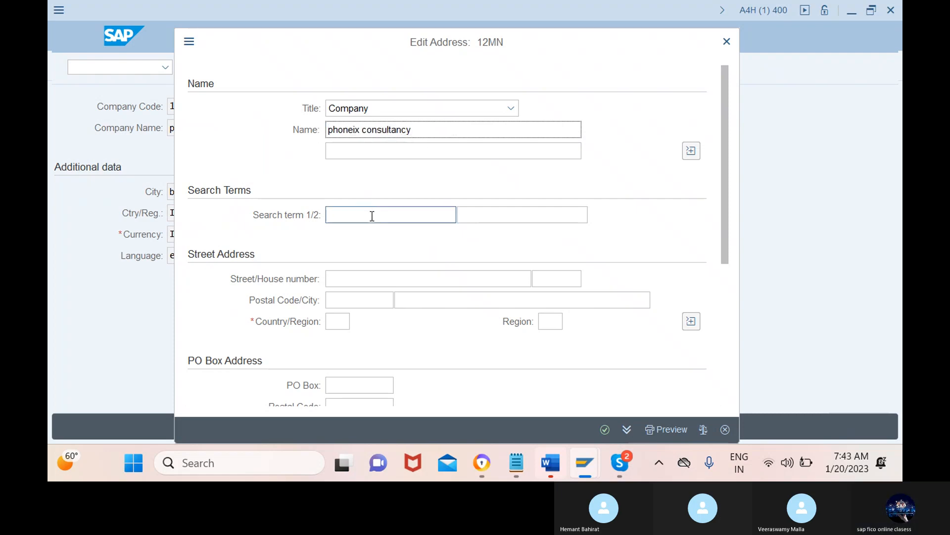
{"action": "key", "text": "ctrl+v"}
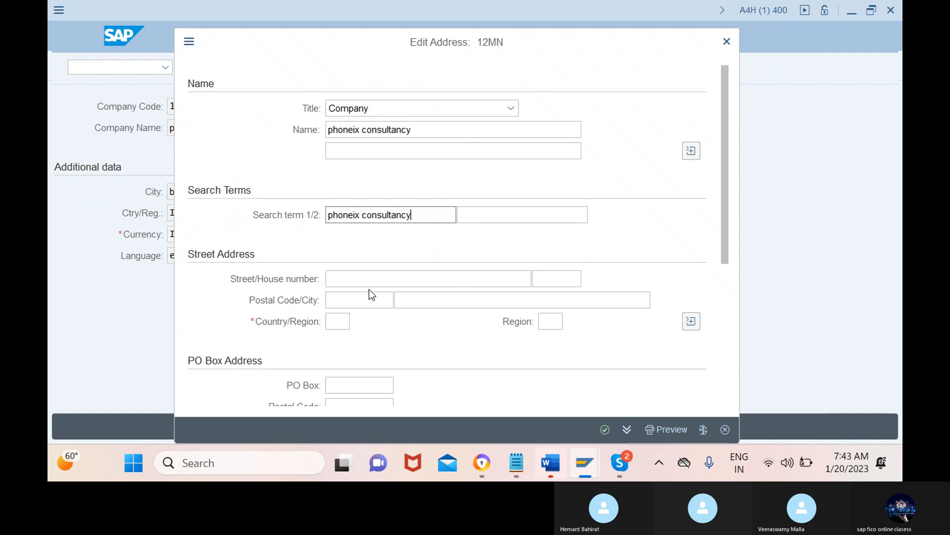
Step: Fill in the street name and house number in the company code's street address
{"action": "left_click", "coordinate": [369, 279]}
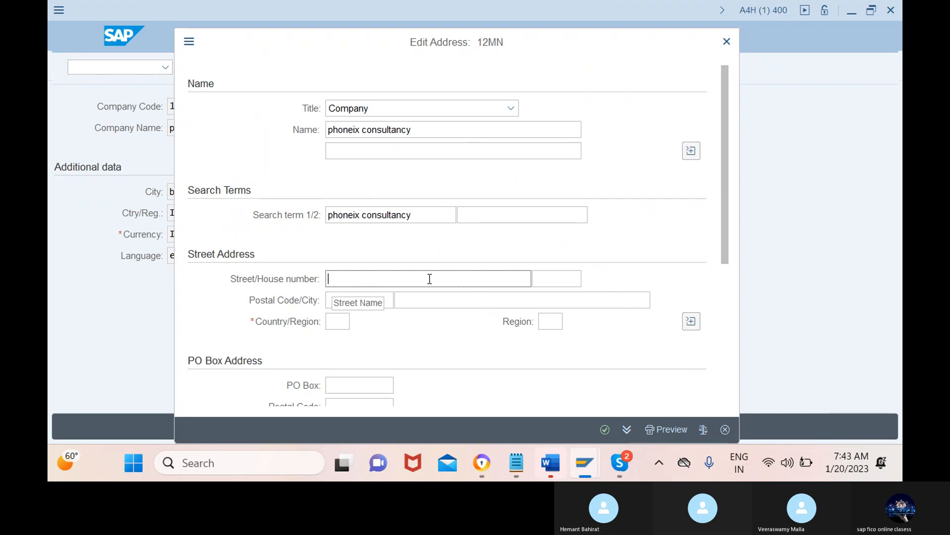
{"action": "type", "text": "san"}
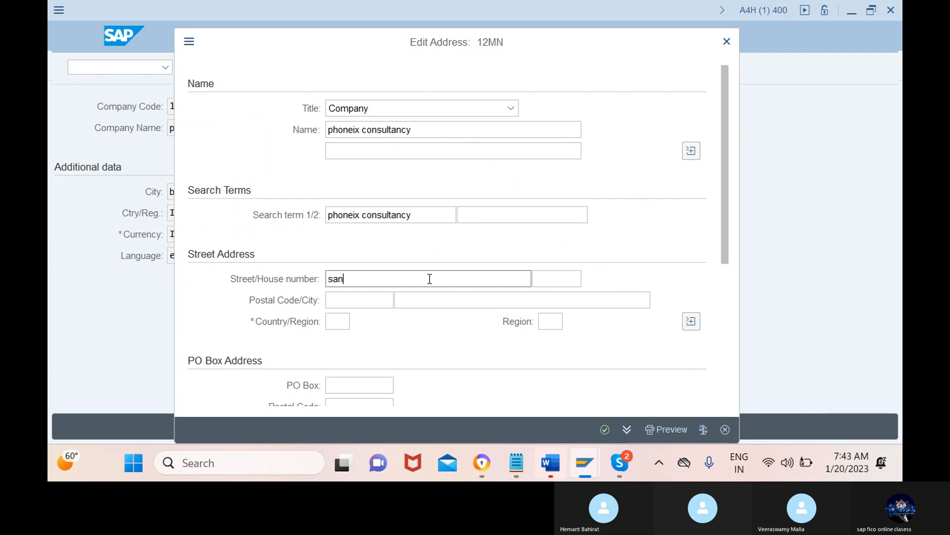
{"action": "type", "text": "jay nagar"}
{"action": "left_click", "coordinate": [535, 277]}
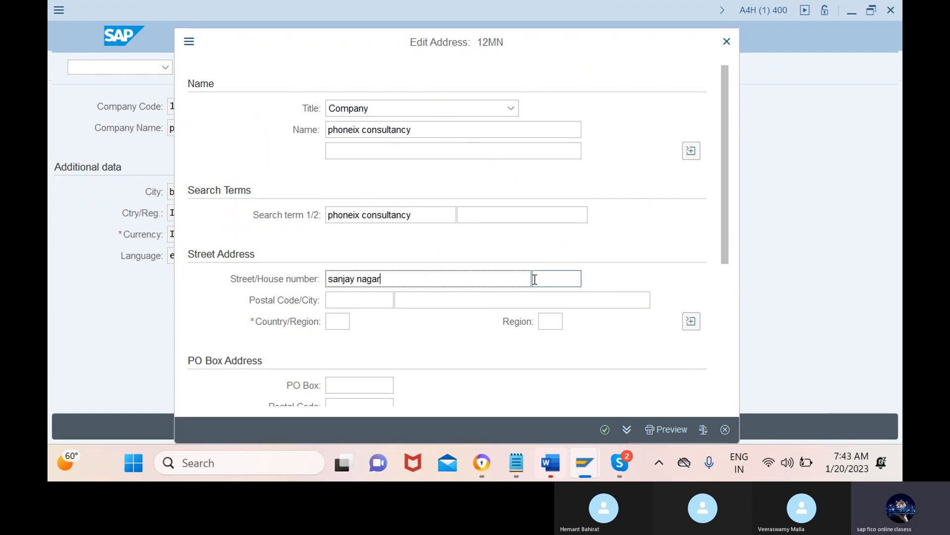
{"action": "type", "text": "1-1-1-1"}
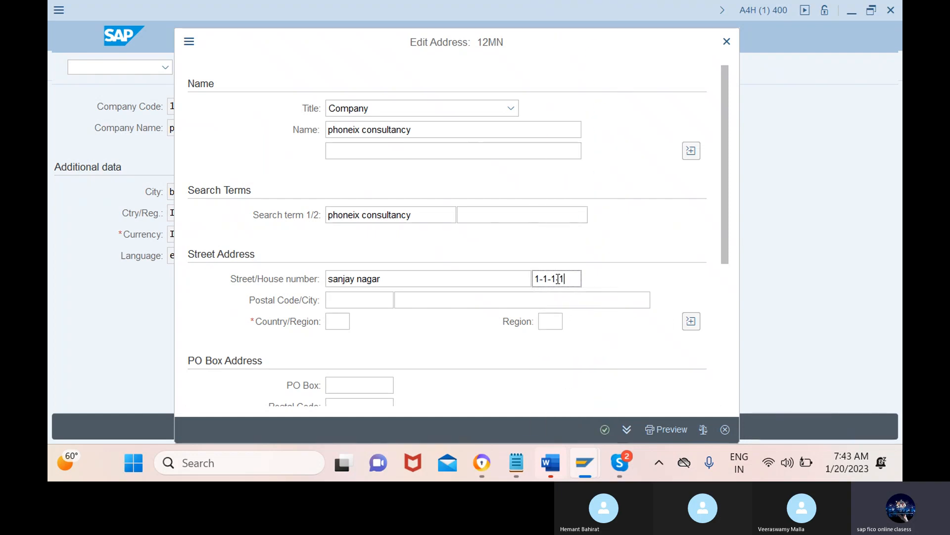
{"action": "type", "text": "-1"}
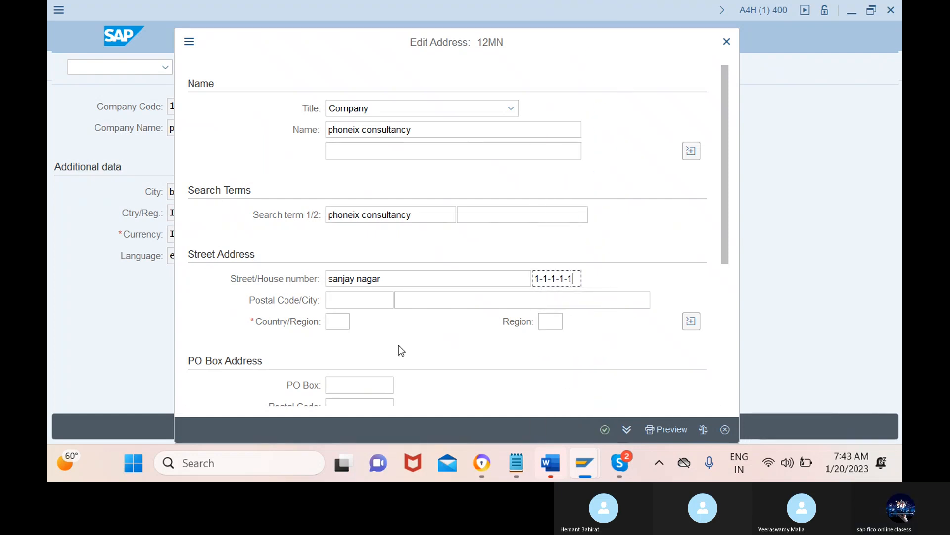
Step: Fill in the postal code and set the city to BANGLORE in the street address
{"action": "left_click", "coordinate": [360, 301]}
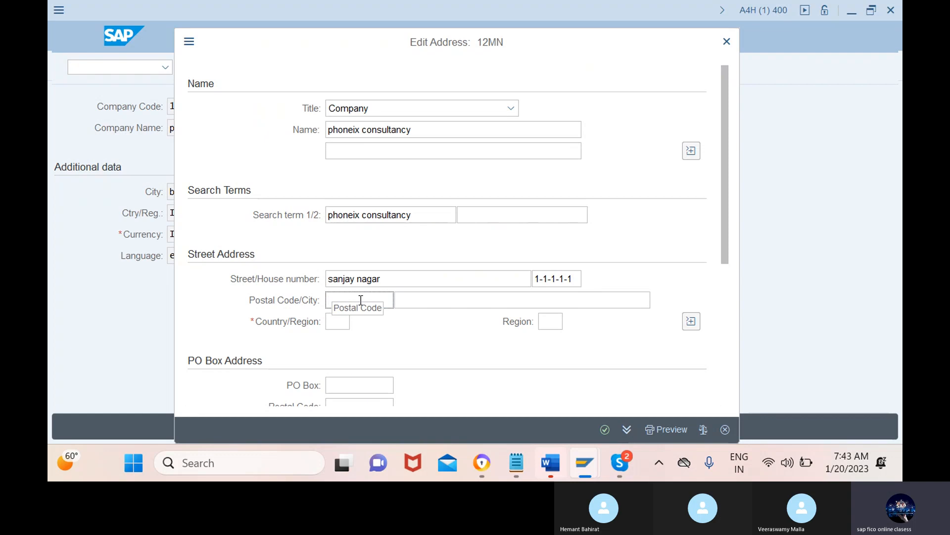
{"action": "type", "text": "5"}
{"action": "left_click", "coordinate": [361, 321]}
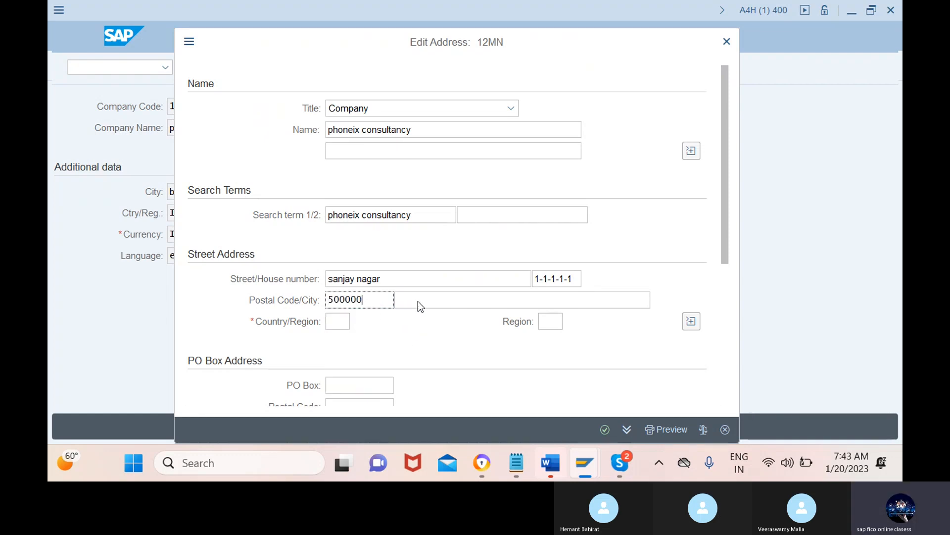
{"action": "left_click", "coordinate": [524, 301]}
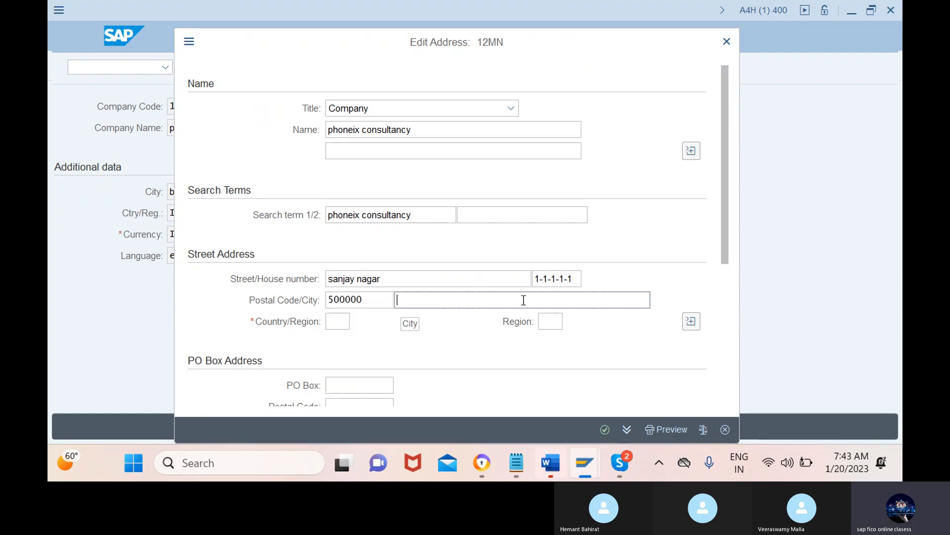
{"action": "type", "text": "ba"}
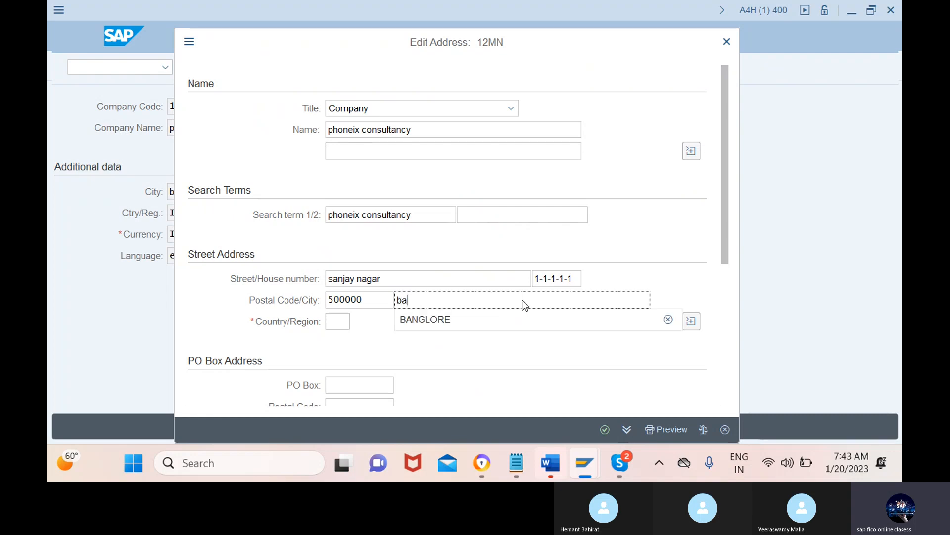
{"action": "left_click", "coordinate": [511, 325]}
Step: Set the country of the company code's street address to IN (India)
{"action": "left_click", "coordinate": [341, 322]}
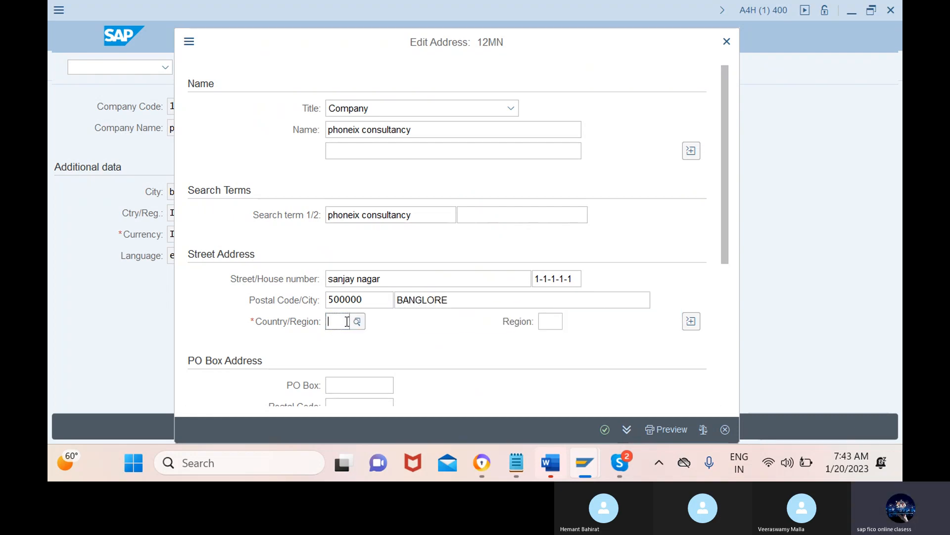
{"action": "type", "text": "in"}
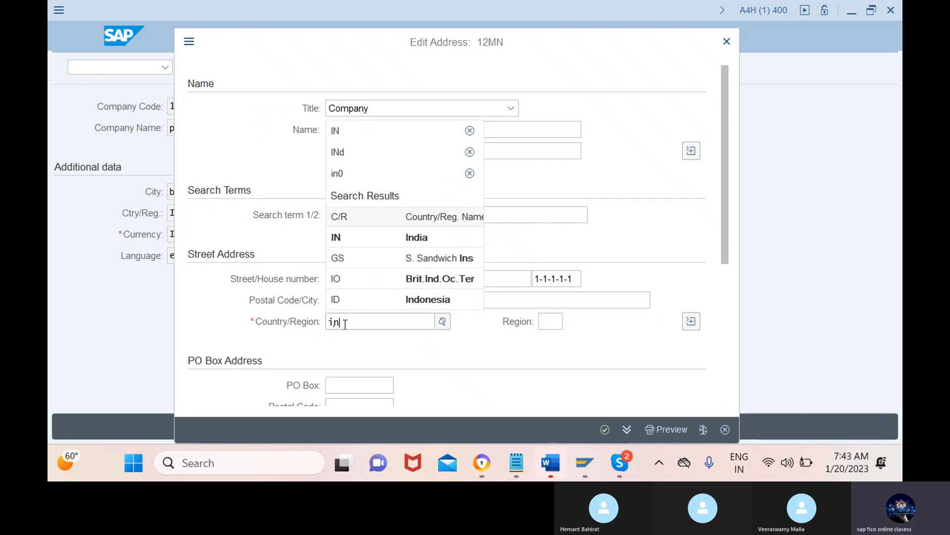
{"action": "left_click", "coordinate": [363, 237]}
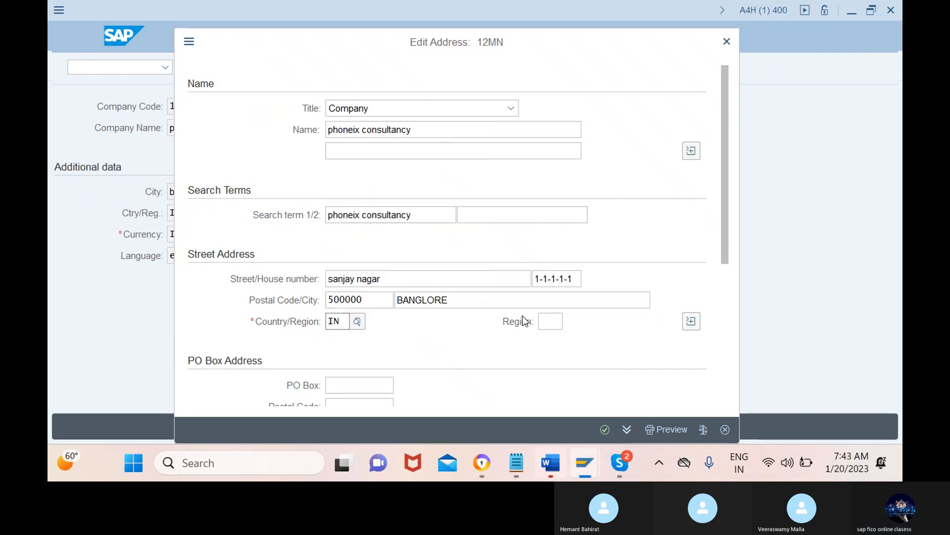
Step: Look through the list of region codes available for country IN, then close it without choosing one
{"action": "left_click", "coordinate": [549, 321]}
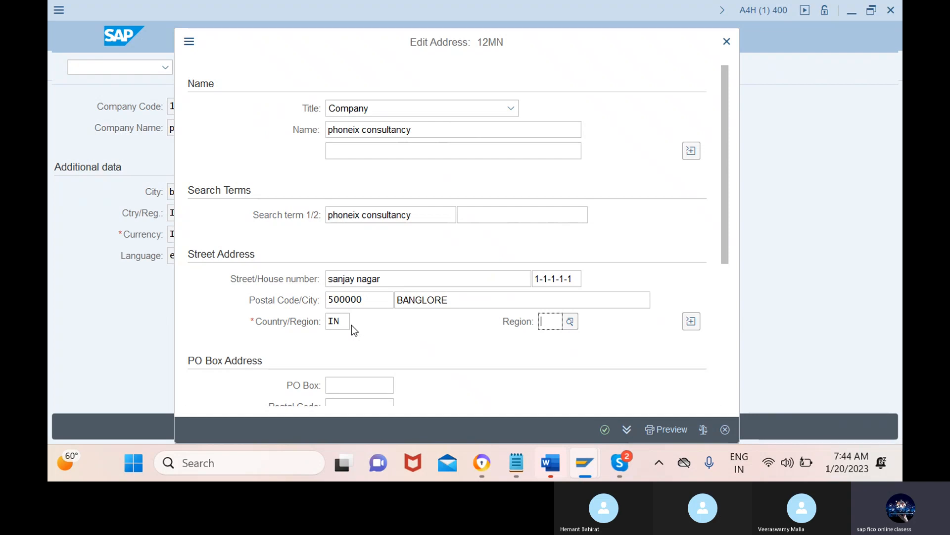
{"action": "left_click", "coordinate": [570, 322]}
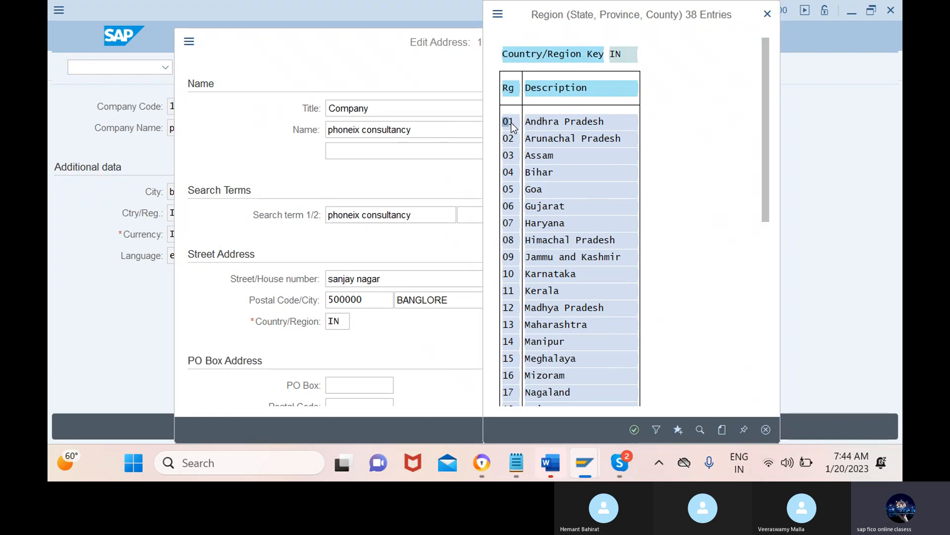
{"action": "scroll", "coordinate": [577, 257], "scroll_direction": "down", "scroll_amount": 3}
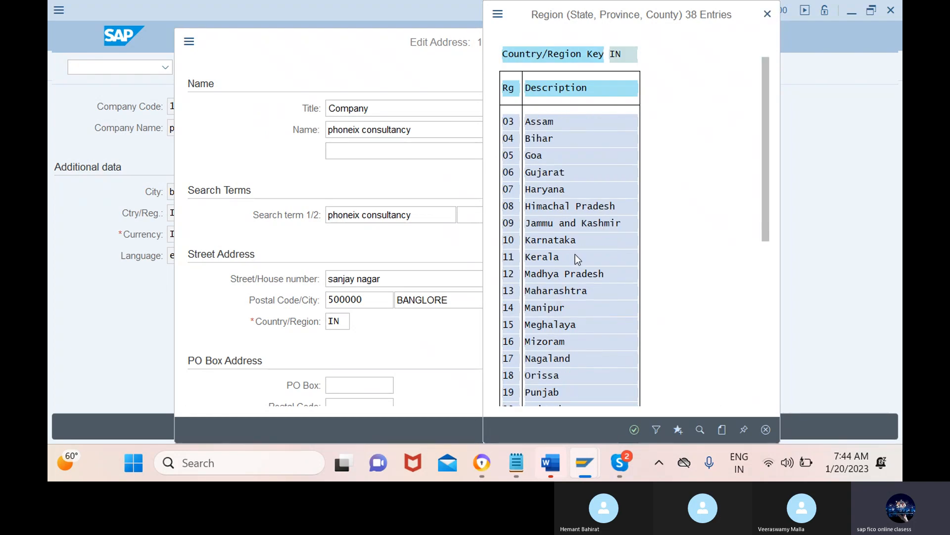
{"action": "scroll", "coordinate": [577, 259], "scroll_direction": "down", "scroll_amount": 1}
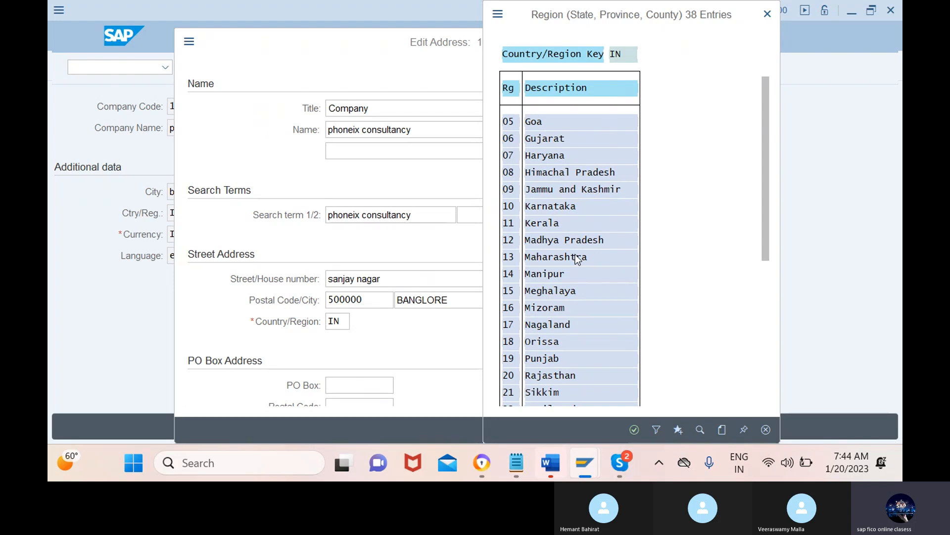
{"action": "scroll", "coordinate": [577, 259], "scroll_direction": "down", "scroll_amount": 2}
{"action": "scroll", "coordinate": [577, 260], "scroll_direction": "down", "scroll_amount": 7}
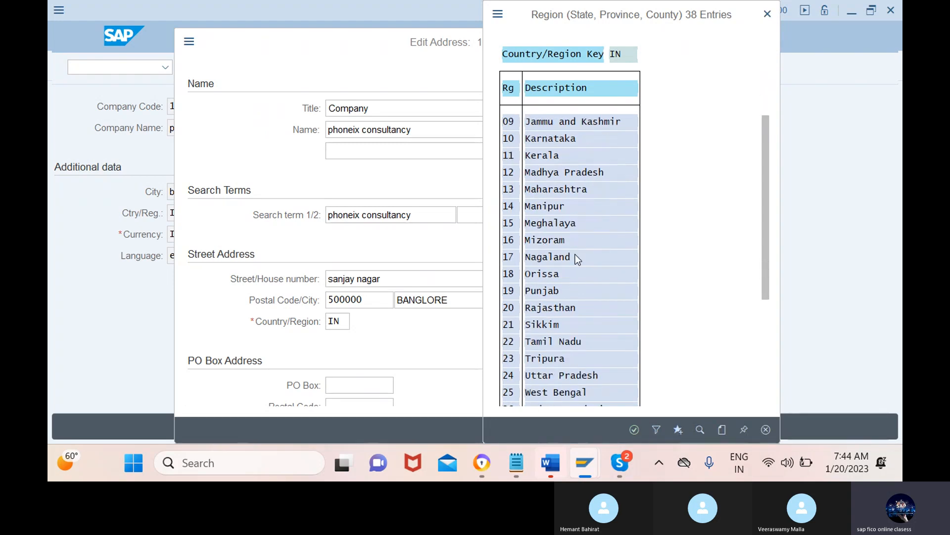
{"action": "scroll", "coordinate": [577, 259], "scroll_direction": "down", "scroll_amount": 7}
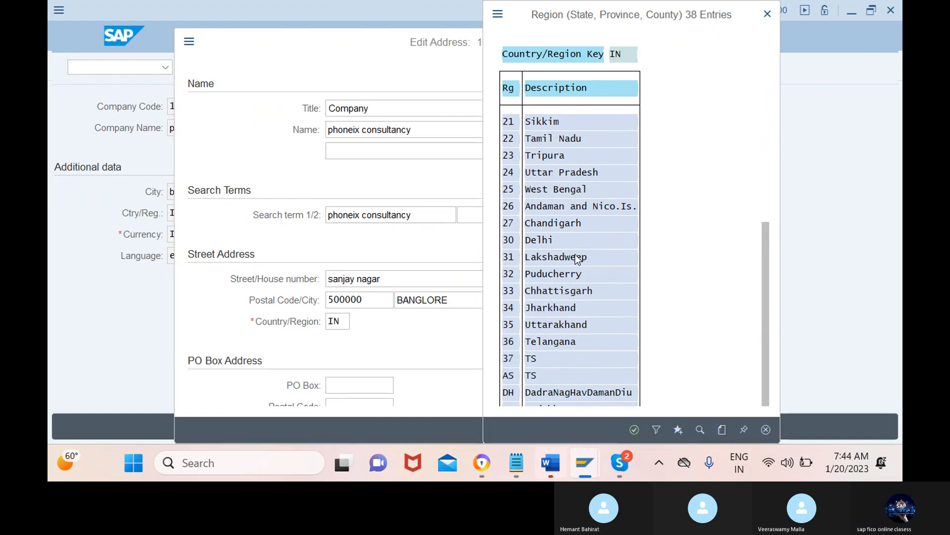
{"action": "left_click", "coordinate": [767, 15]}
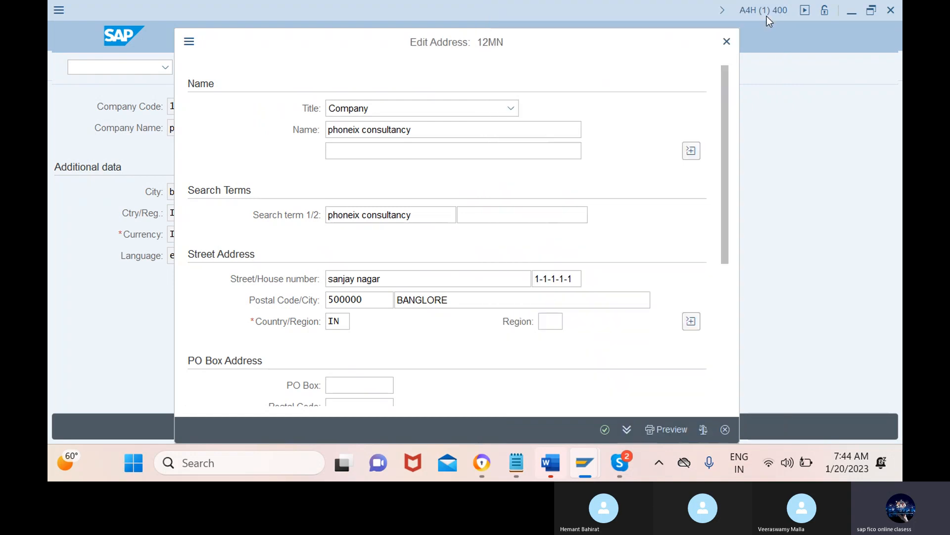
Step: Change the street address country to PK (Pakistan) and view the regions offered for it
{"action": "left_click", "coordinate": [347, 321]}
{"action": "key", "text": "BackSpace"}
{"action": "key", "text": "BackSpace"}
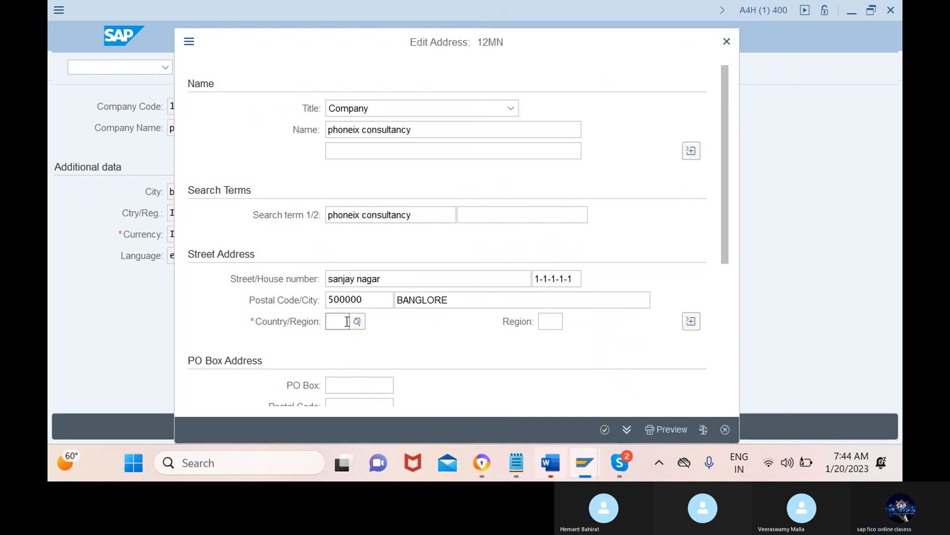
{"action": "type", "text": "p"}
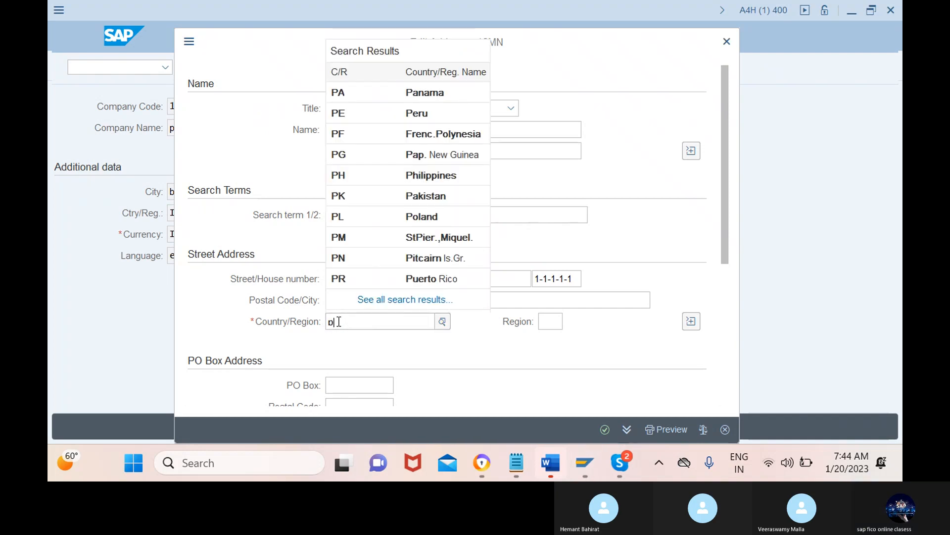
{"action": "key", "text": "BackSpace"}
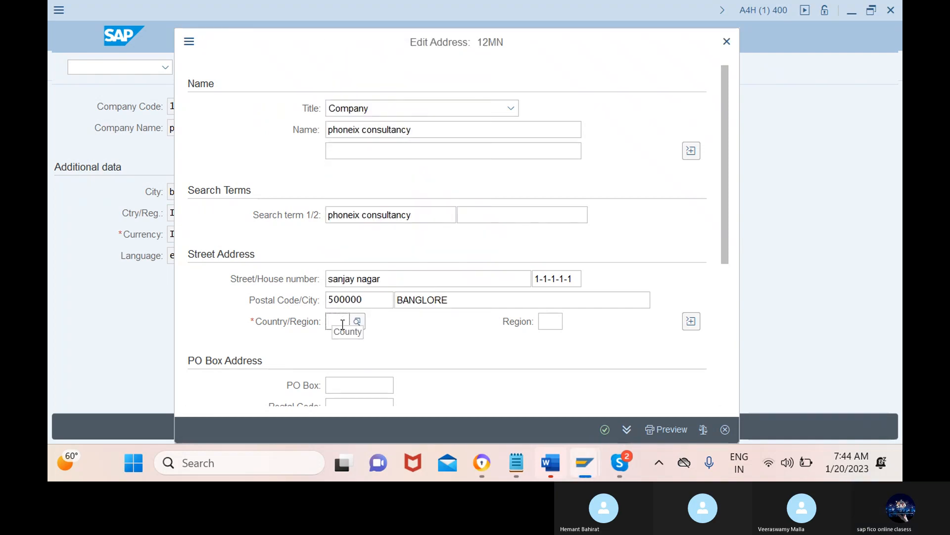
{"action": "type", "text": "pl"}
{"action": "key", "text": "BackSpace"}
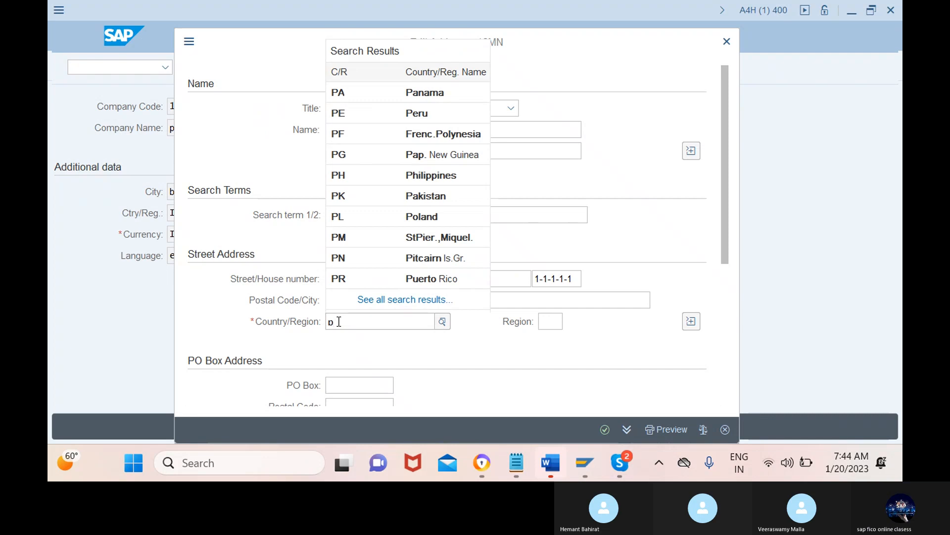
{"action": "left_click", "coordinate": [399, 200]}
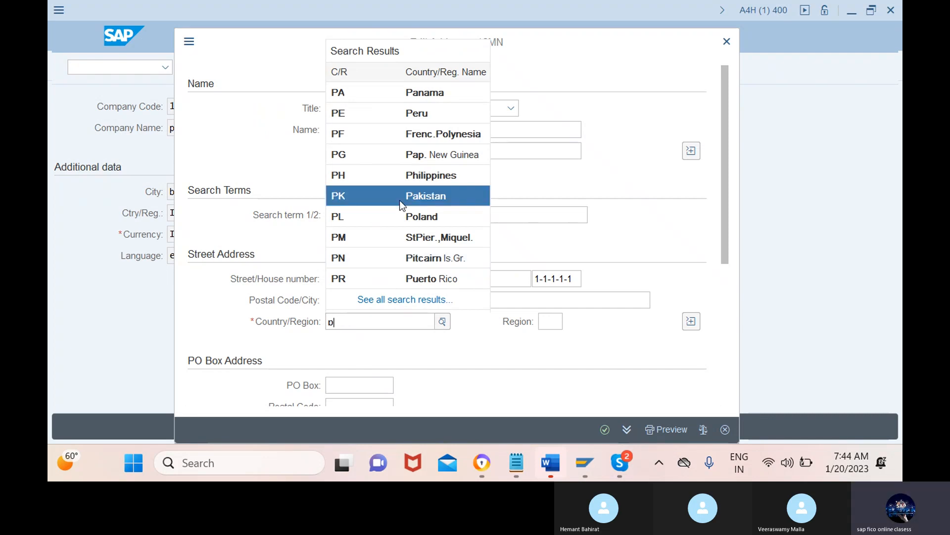
{"action": "left_click", "coordinate": [561, 319]}
{"action": "left_click", "coordinate": [570, 321]}
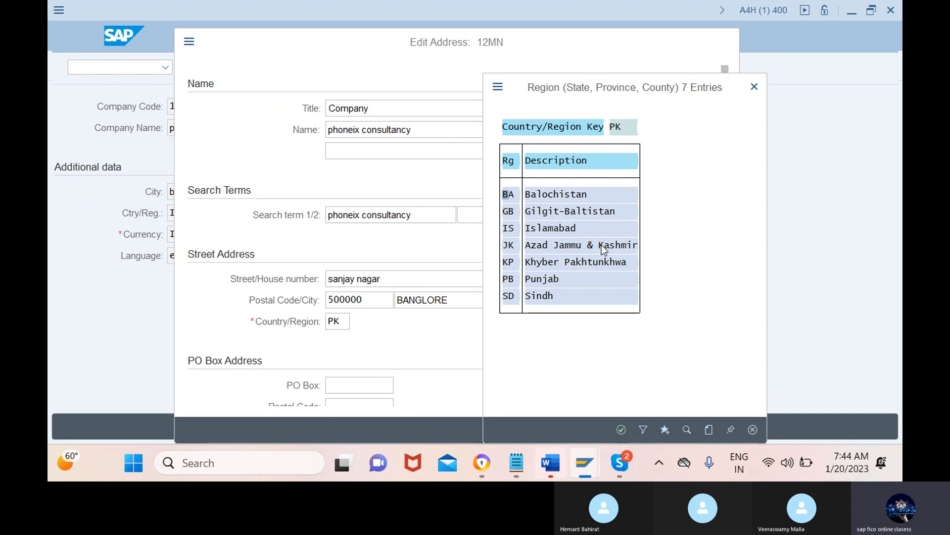
{"action": "left_click", "coordinate": [754, 87]}
Step: Change the street address country to US (USA) and browse the regions offered for it
{"action": "left_click", "coordinate": [345, 324]}
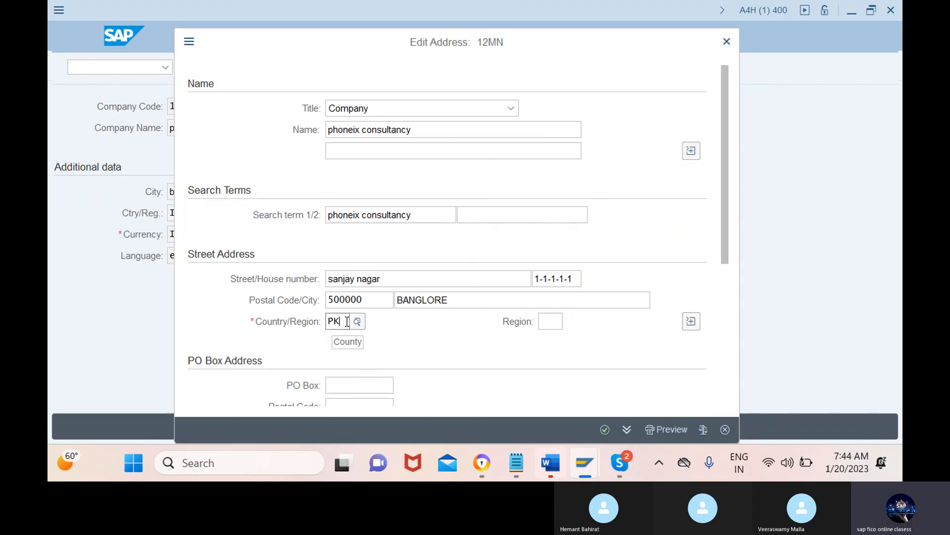
{"action": "key", "text": "BackSpace"}
{"action": "key", "text": "BackSpace"}
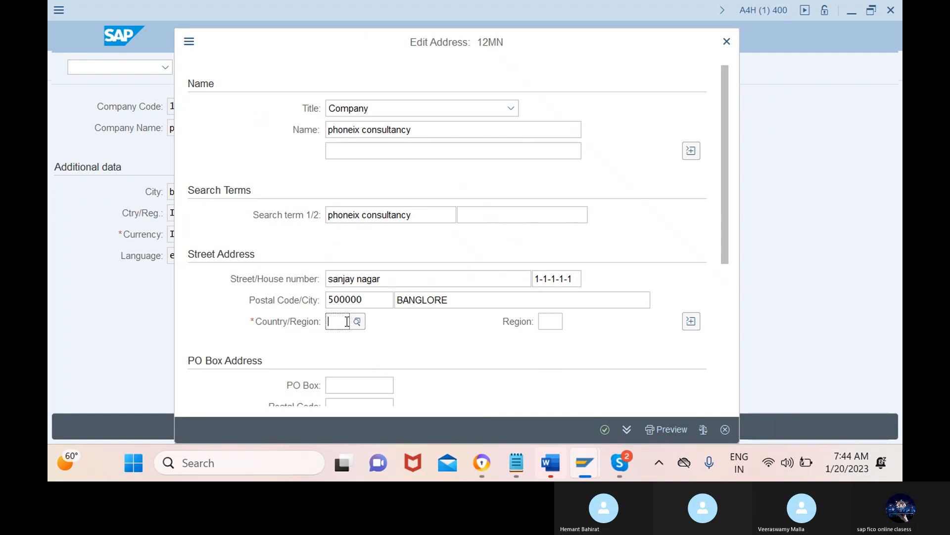
{"action": "type", "text": "us"}
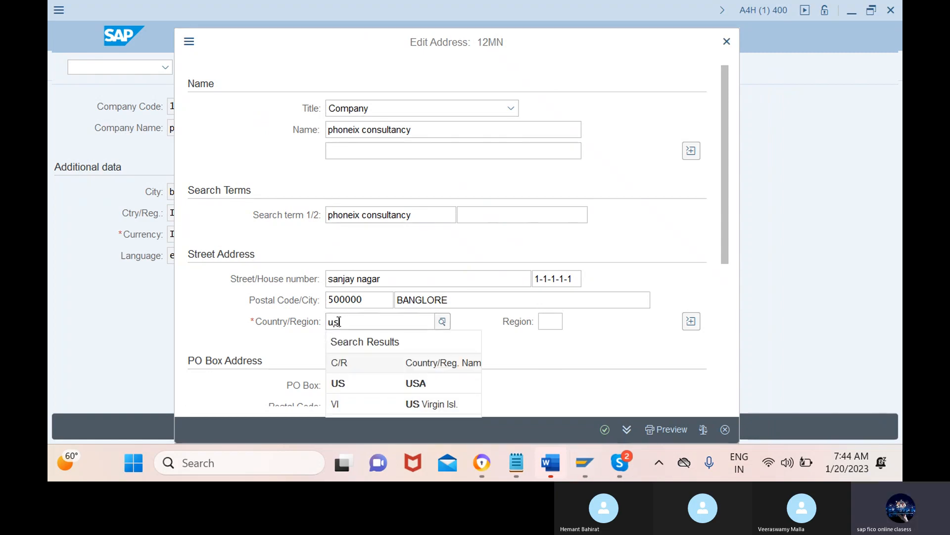
{"action": "left_click", "coordinate": [382, 385]}
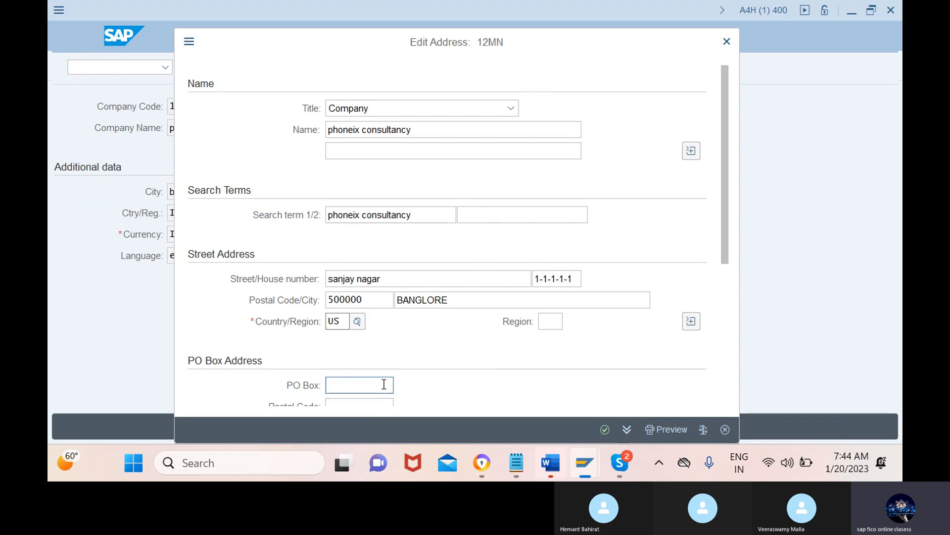
{"action": "left_click", "coordinate": [550, 321]}
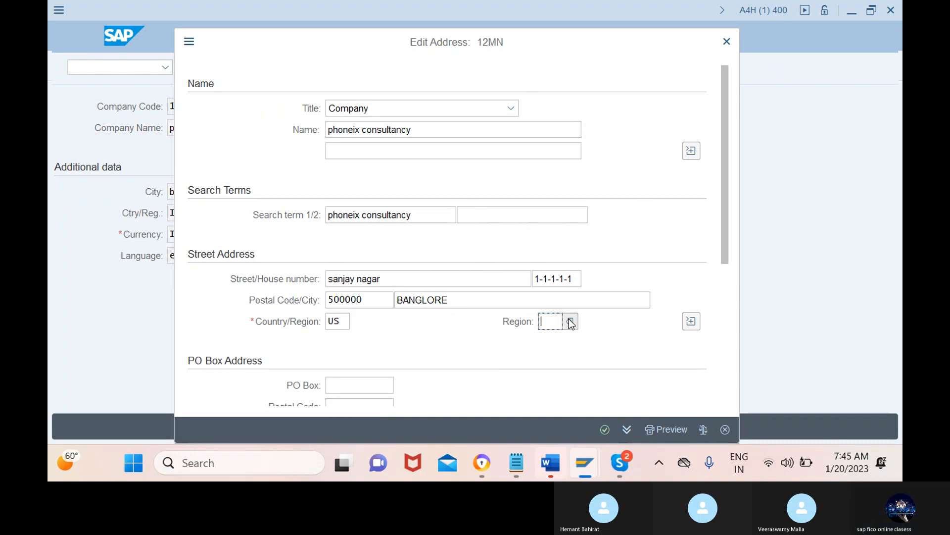
{"action": "left_click", "coordinate": [569, 320]}
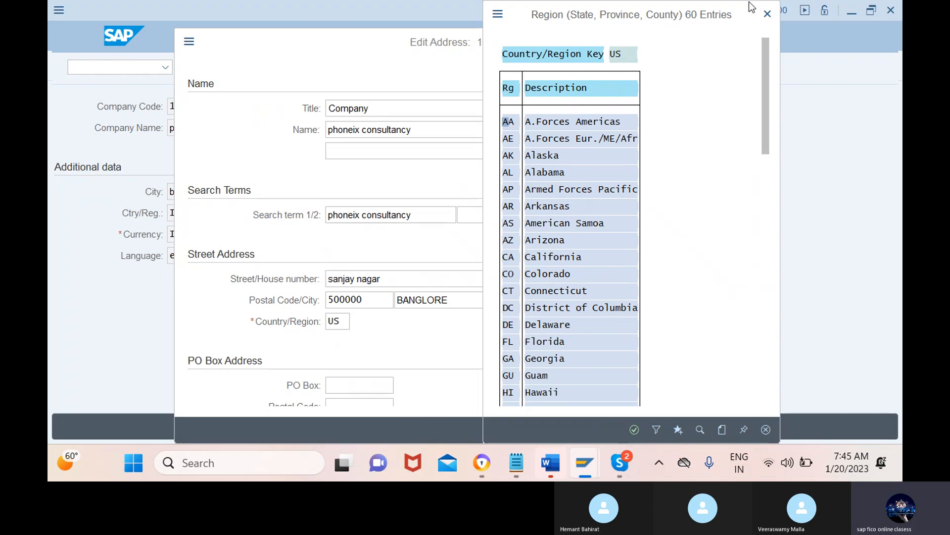
{"action": "scroll", "coordinate": [628, 241], "scroll_direction": "down", "scroll_amount": 5}
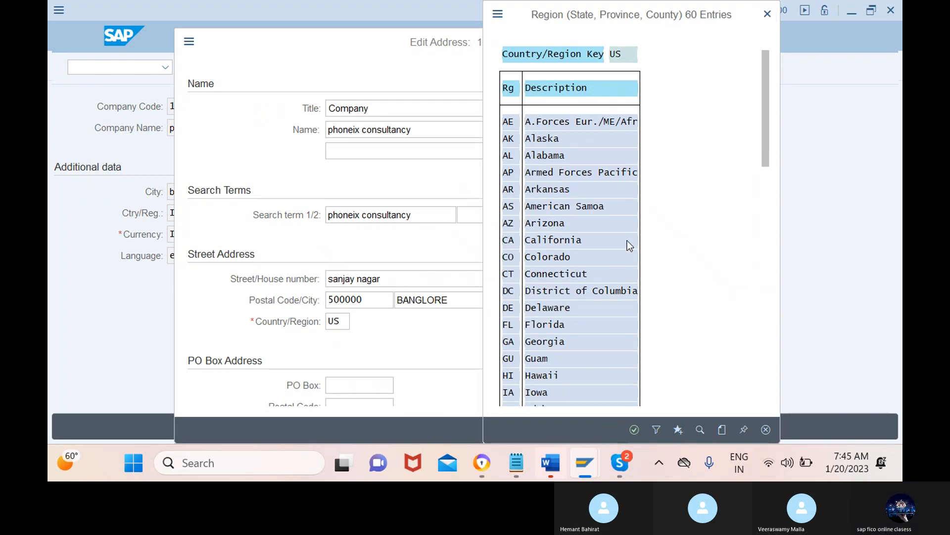
{"action": "scroll", "coordinate": [631, 258], "scroll_direction": "down", "scroll_amount": 1}
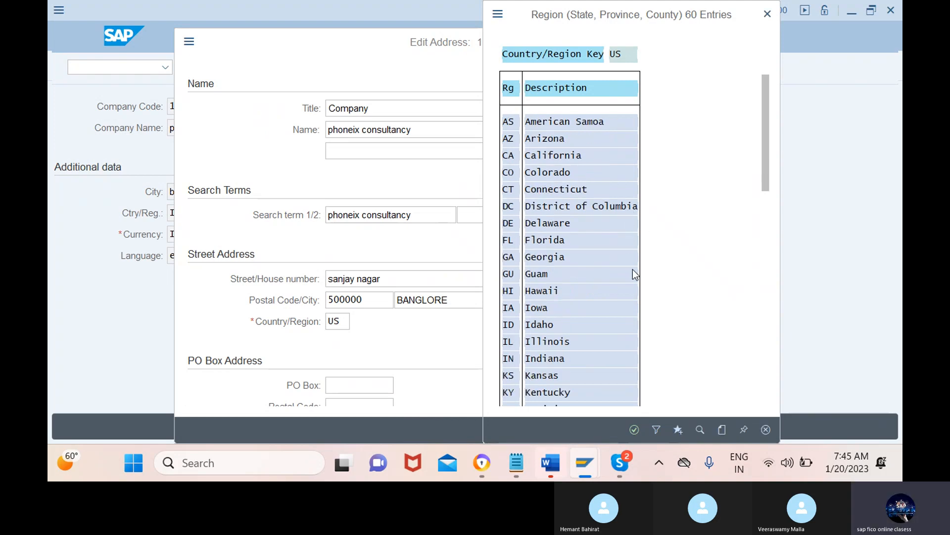
{"action": "left_click", "coordinate": [768, 15]}
Step: Replace the street address country with IN (India)
{"action": "left_click", "coordinate": [346, 322]}
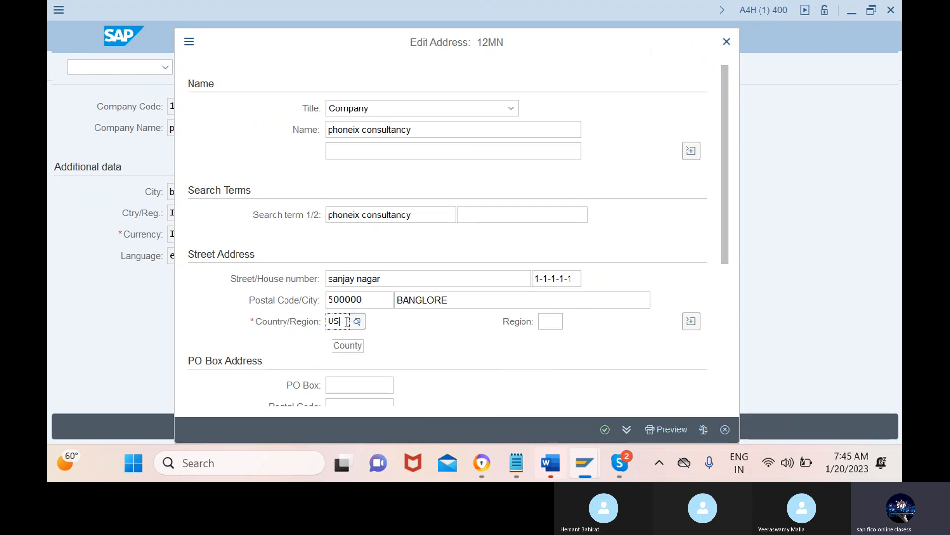
{"action": "key", "text": "BackSpace"}
{"action": "key", "text": "BackSpace"}
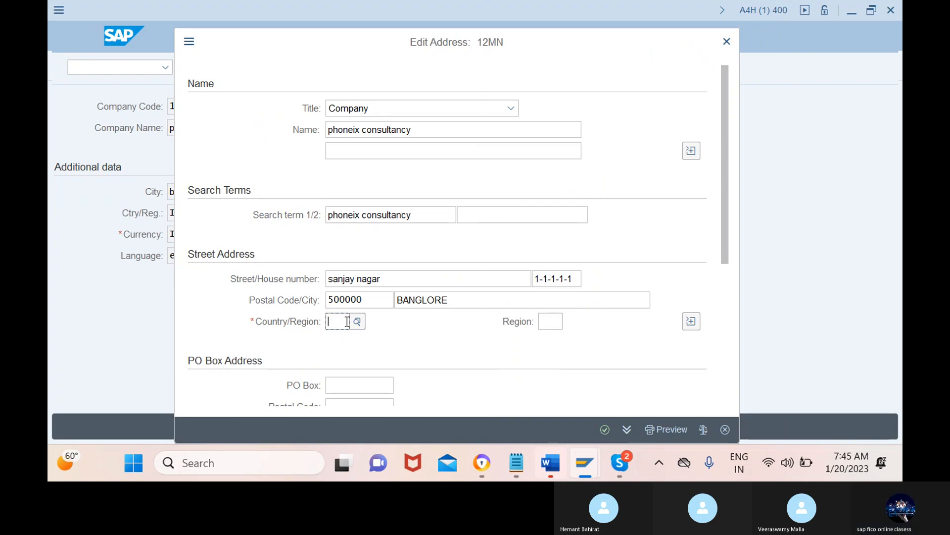
{"action": "type", "text": "in"}
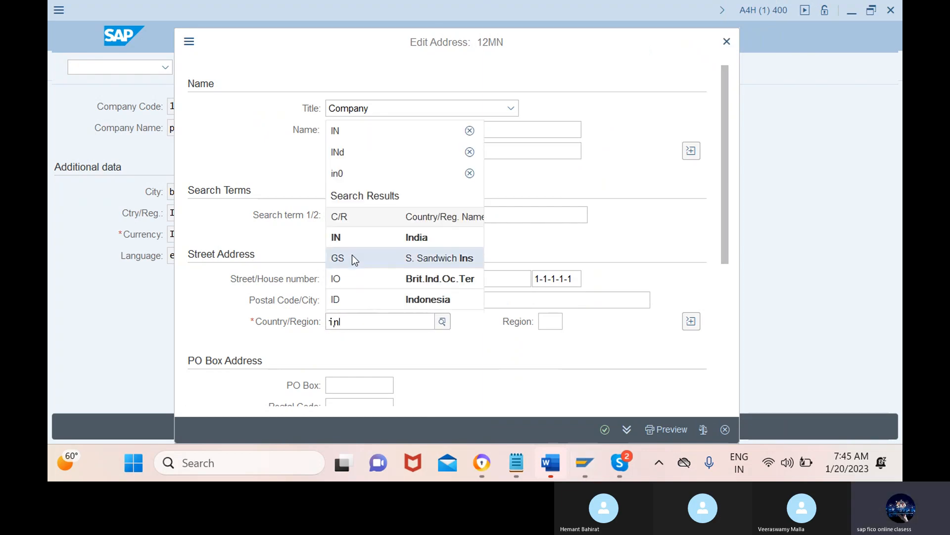
{"action": "left_click", "coordinate": [356, 237]}
Step: Choose region 10 (Karnataka) from the region list for the street address
{"action": "left_click", "coordinate": [553, 319]}
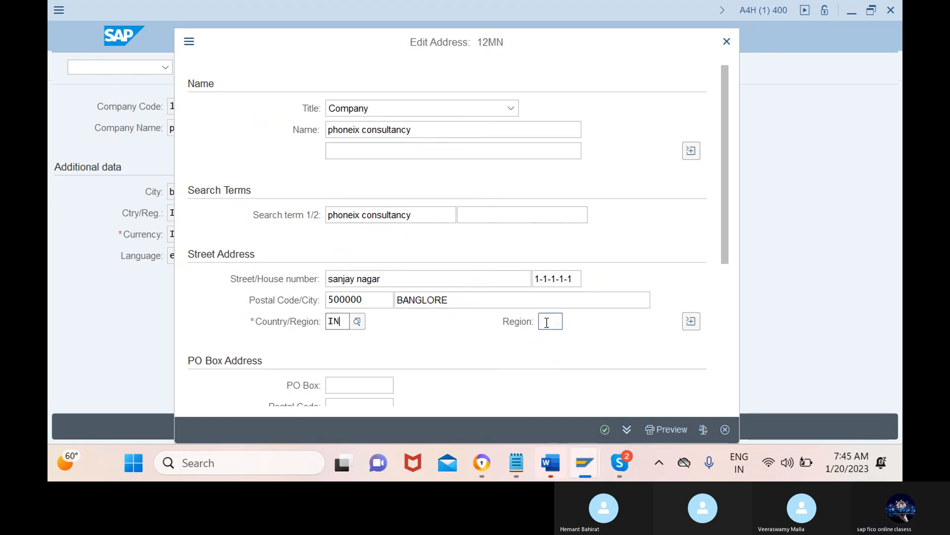
{"action": "key", "text": "F4"}
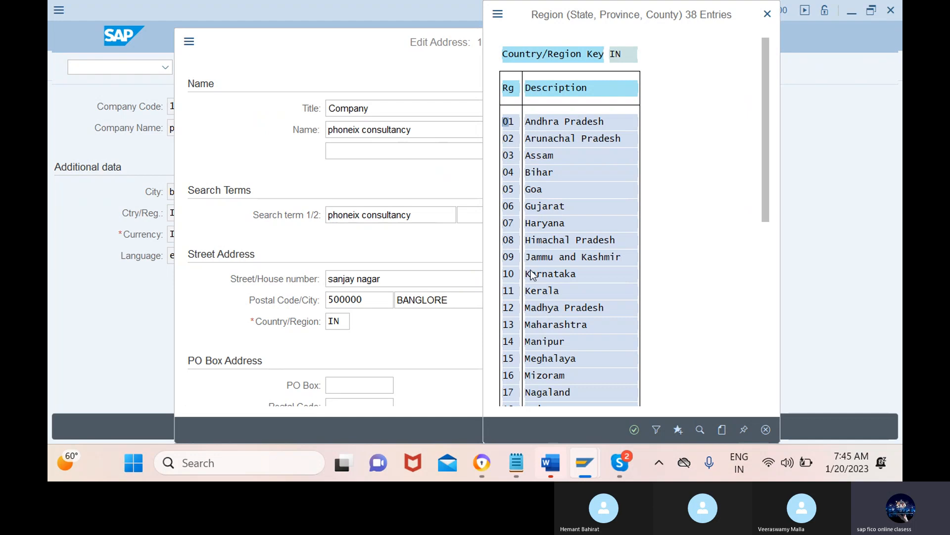
{"action": "left_click", "coordinate": [533, 274]}
{"action": "left_click", "coordinate": [634, 429]}
Step: Fill in the PO box and its postal code in the PO Box Address section
{"action": "scroll", "coordinate": [484, 386], "scroll_direction": "down", "scroll_amount": 1}
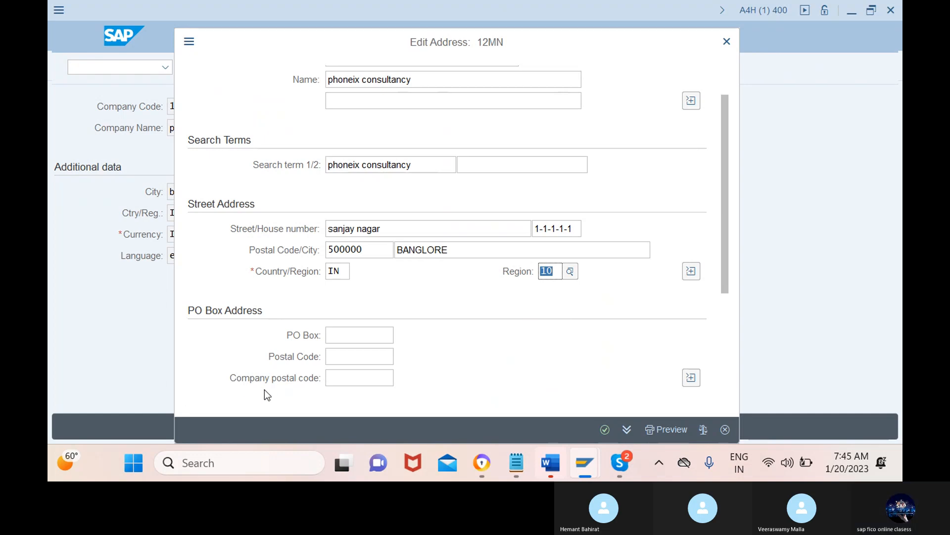
{"action": "left_click", "coordinate": [361, 335]}
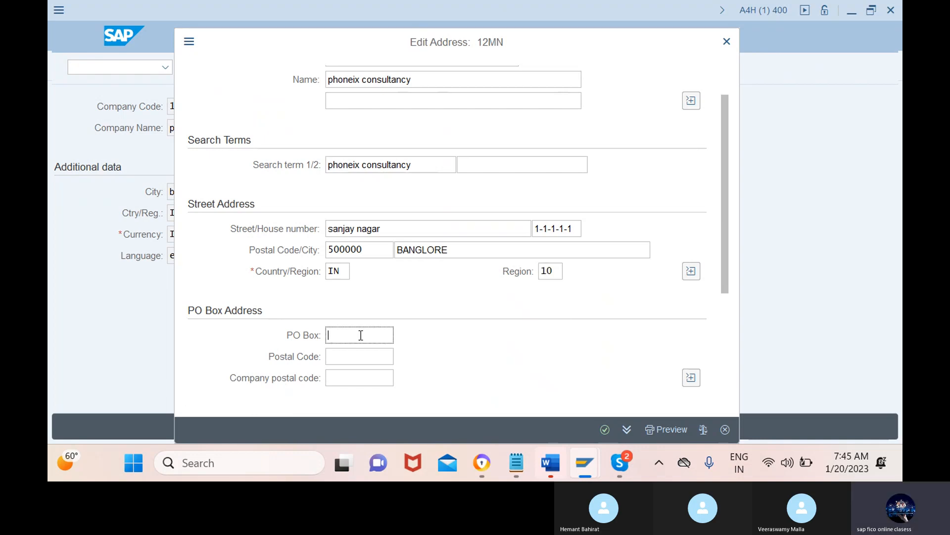
{"action": "type", "text": "sanja"}
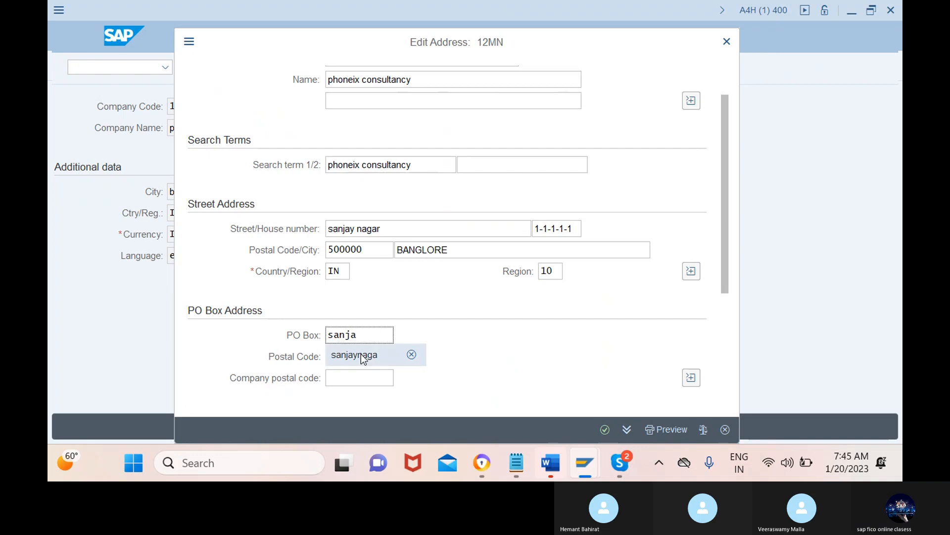
{"action": "left_click", "coordinate": [361, 354]}
{"action": "left_click", "coordinate": [361, 357]}
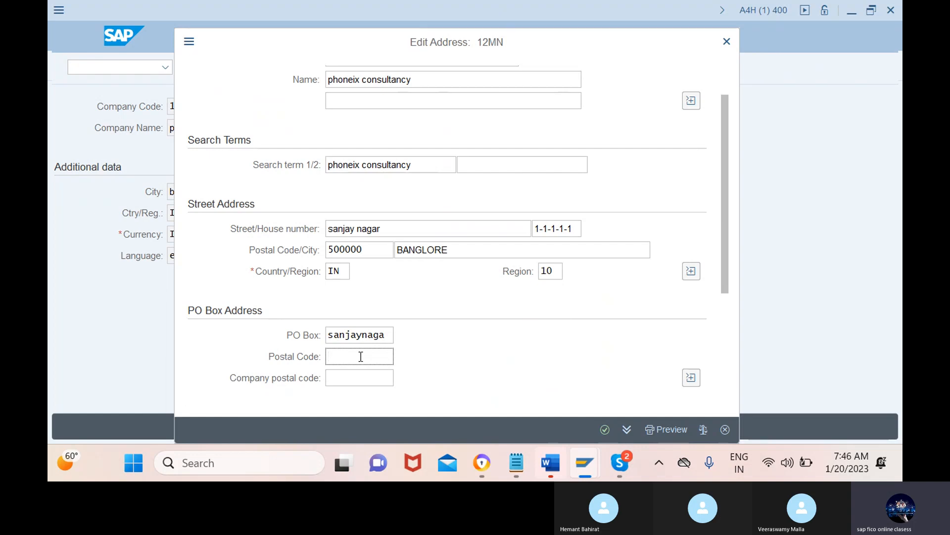
{"action": "type", "text": "5"}
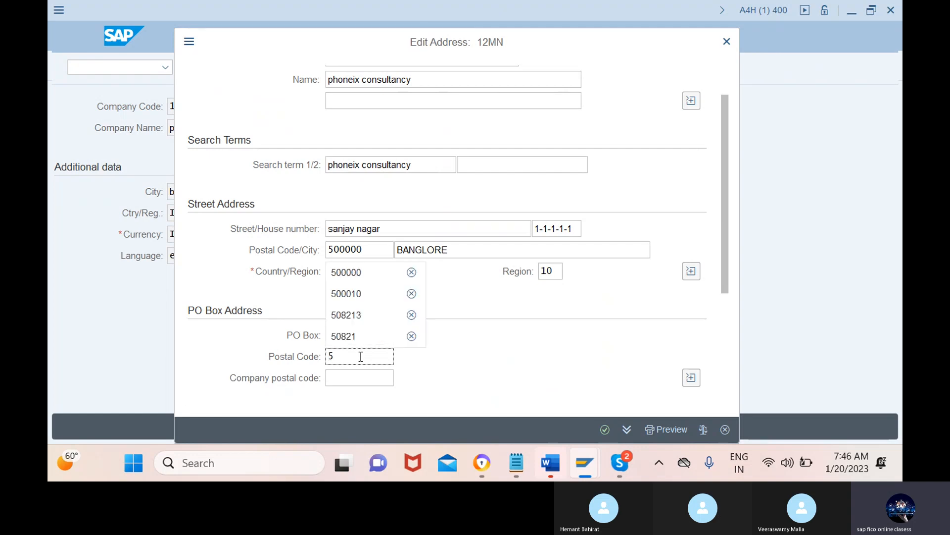
{"action": "left_click", "coordinate": [370, 273]}
Step: Try to accept the address with a company postal code filled in alongside the PO box postal code
{"action": "left_click", "coordinate": [360, 378]}
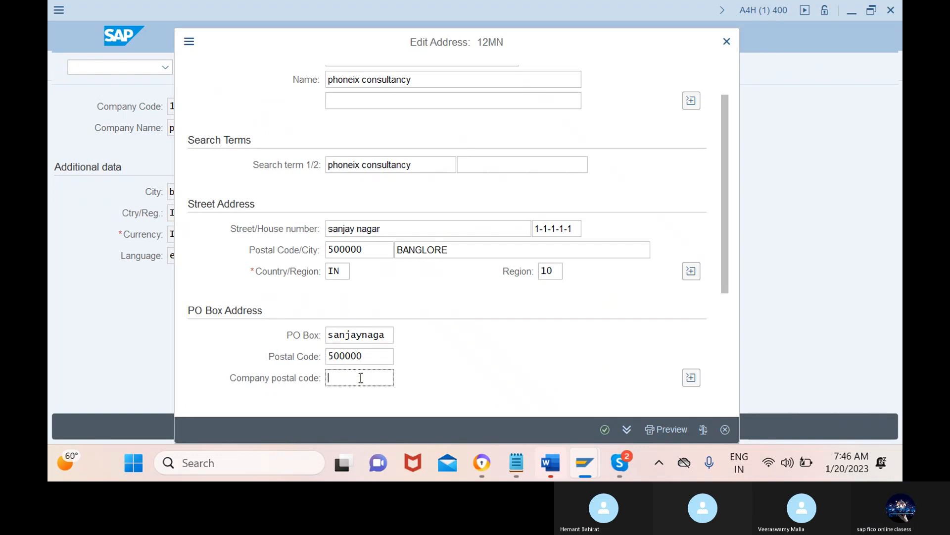
{"action": "type", "text": "500001"}
{"action": "left_click", "coordinate": [606, 430]}
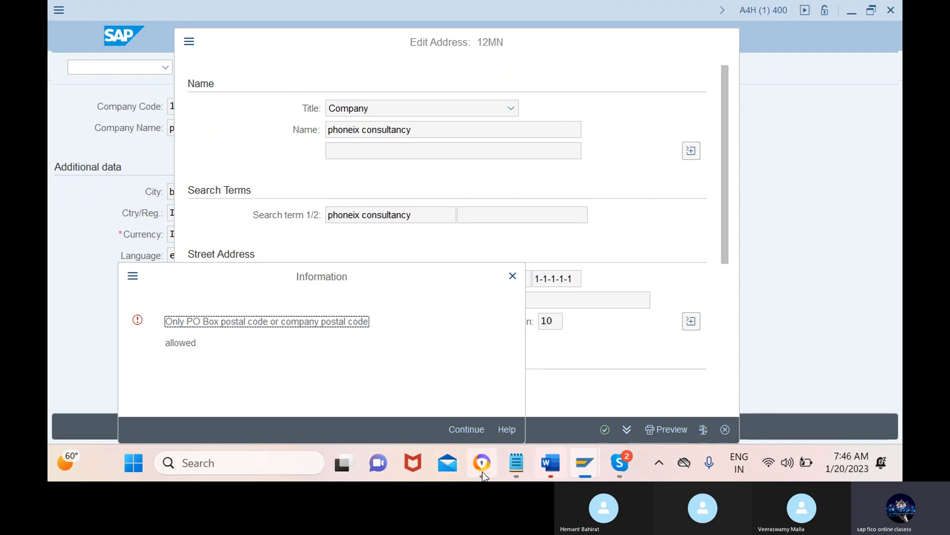
{"action": "left_click", "coordinate": [467, 429]}
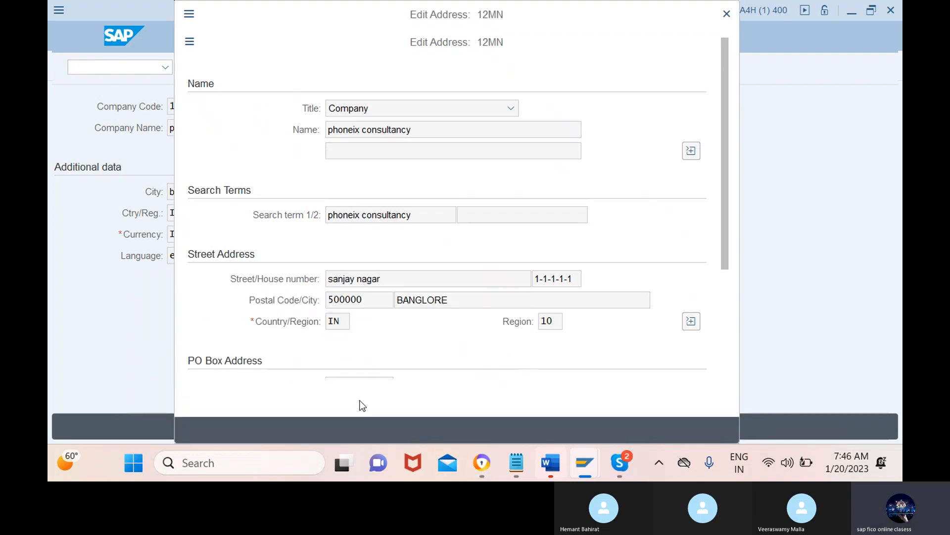
Step: Clear the company postal code in the PO Box Address section
{"action": "left_click", "coordinate": [374, 374]}
{"action": "key", "text": "BackSpace"}
{"action": "key", "text": "BackSpace"}
{"action": "key", "text": "BackSpace"}
{"action": "key", "text": "BackSpace"}
{"action": "key", "text": "BackSpace"}
{"action": "key", "text": "BackSpace"}
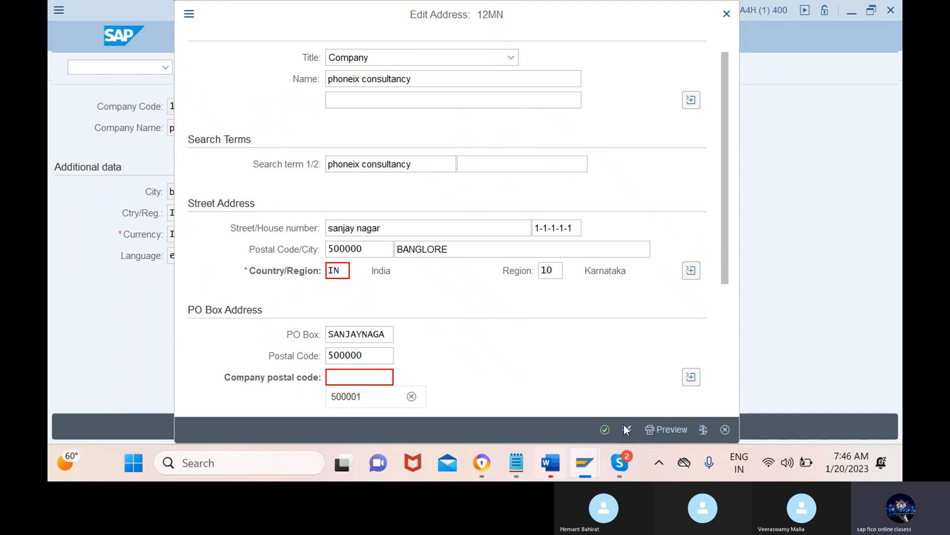
Step: Check the print preview of the formatted address and accept the address for company code 12MN
{"action": "left_click", "coordinate": [667, 430]}
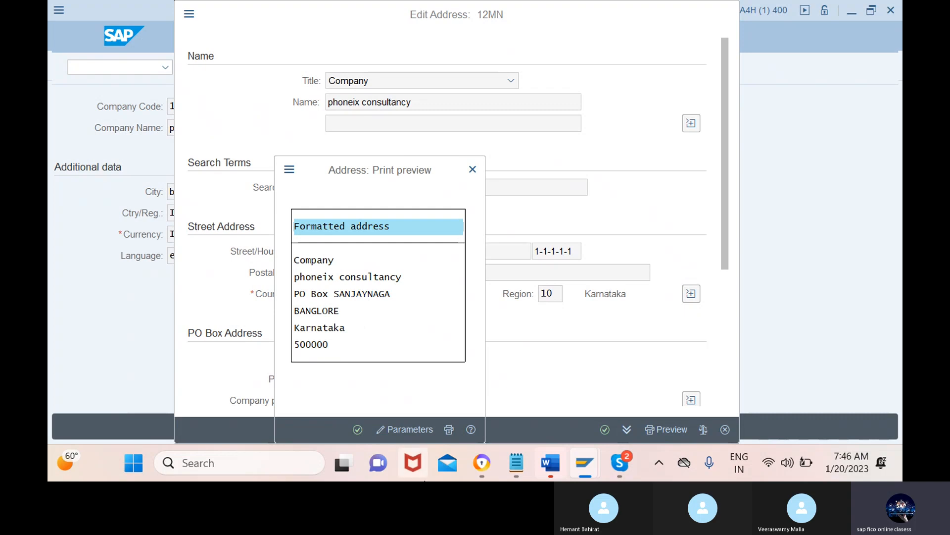
{"action": "left_click", "coordinate": [357, 430]}
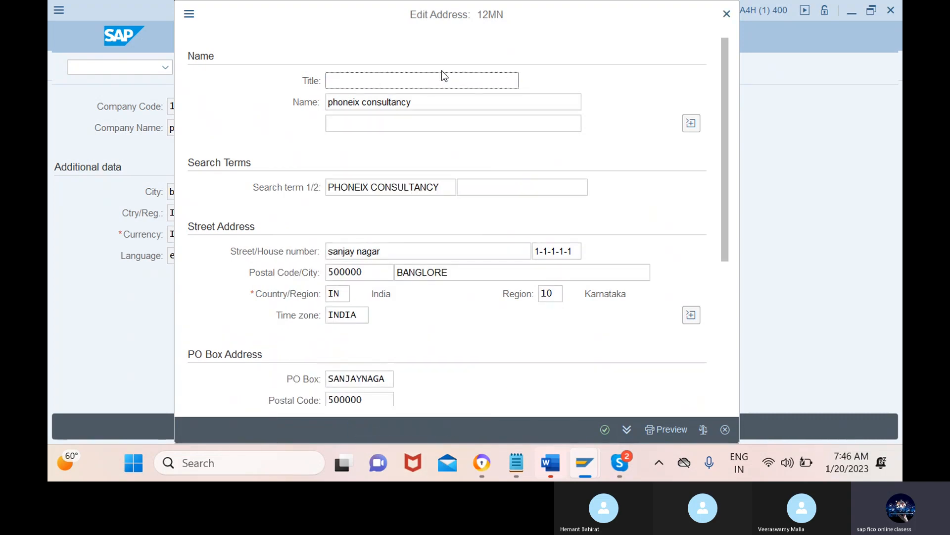
{"action": "left_click", "coordinate": [604, 429]}
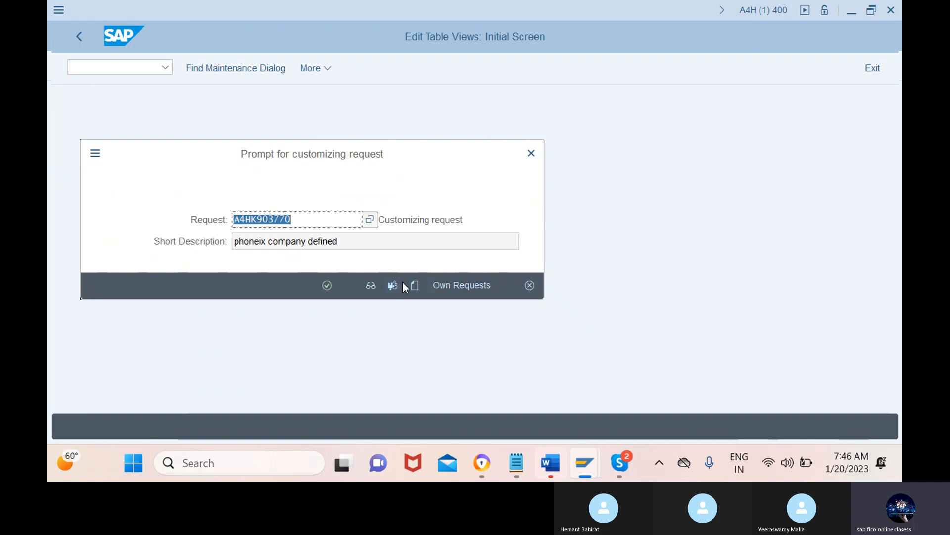
Step: Create a customizing request with the short description cocd and save company code 12MN under it
{"action": "left_click", "coordinate": [414, 286]}
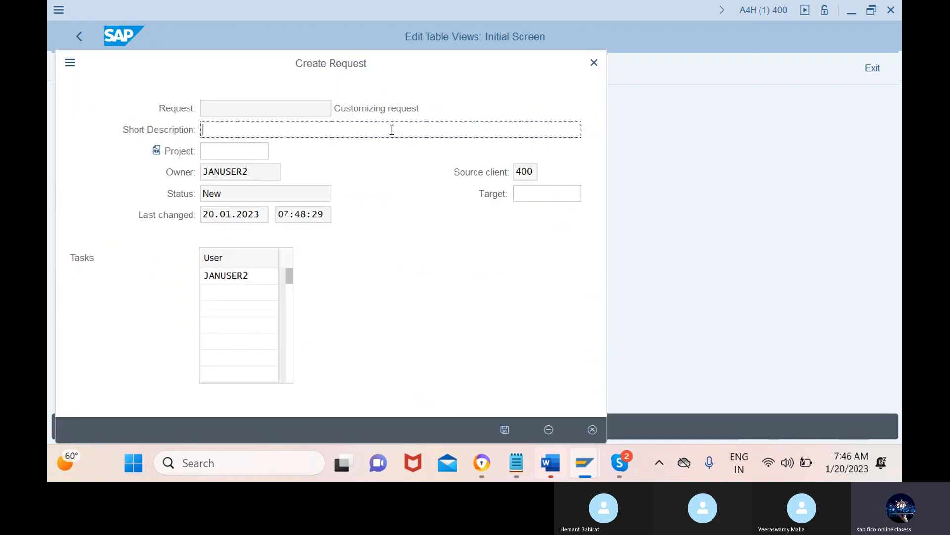
{"action": "type", "text": "cocd"}
{"action": "left_click", "coordinate": [505, 430]}
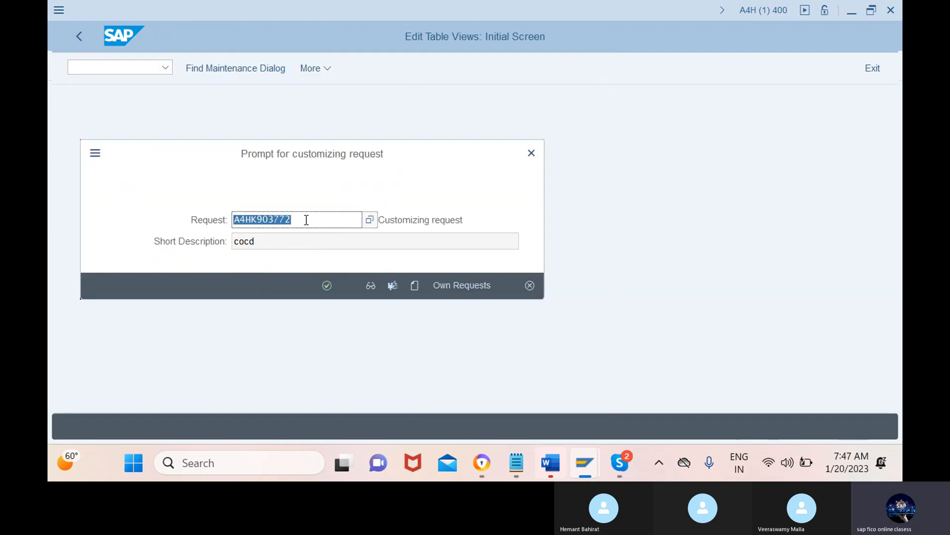
{"action": "left_click", "coordinate": [327, 286]}
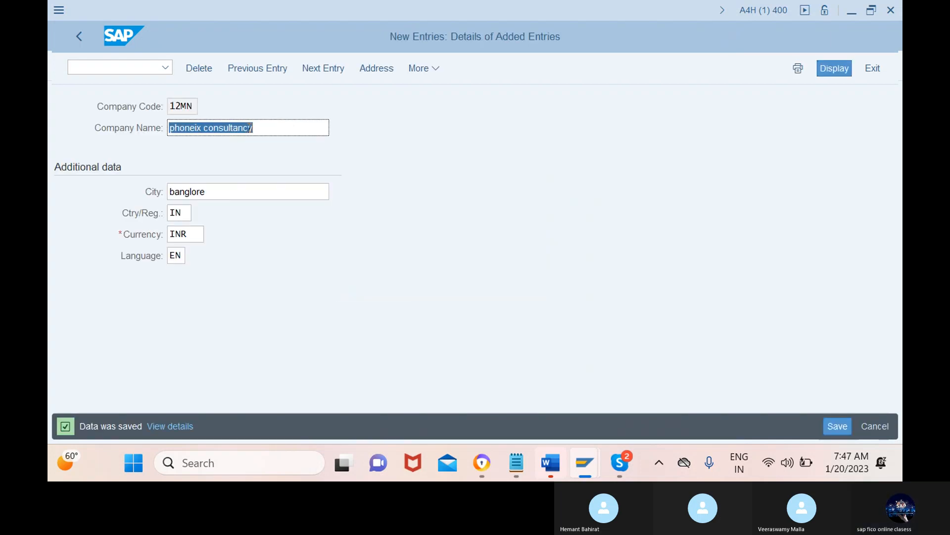
Step: Return to the company code overview, position the list on 12mn and review that entry's details
{"action": "left_click", "coordinate": [81, 37]}
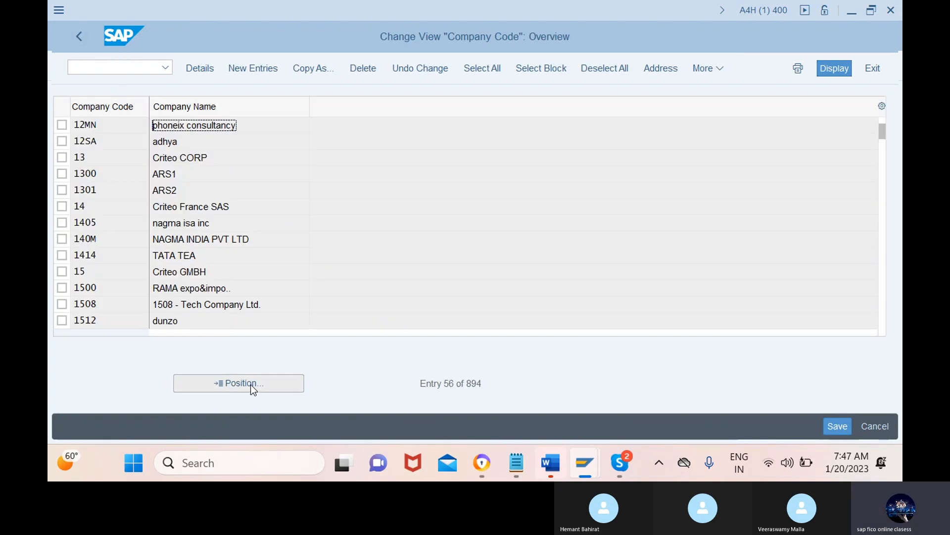
{"action": "left_click", "coordinate": [253, 389]}
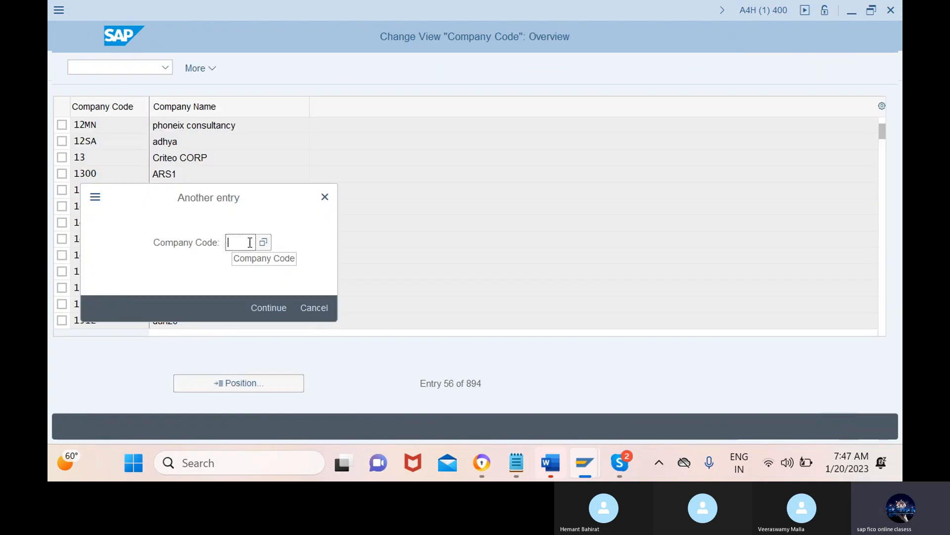
{"action": "type", "text": "12mn"}
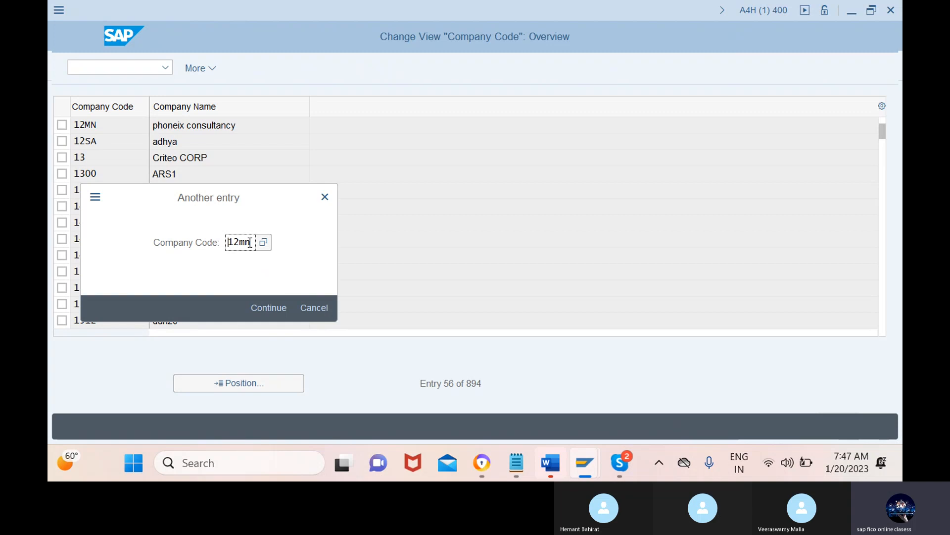
{"action": "left_click", "coordinate": [269, 307]}
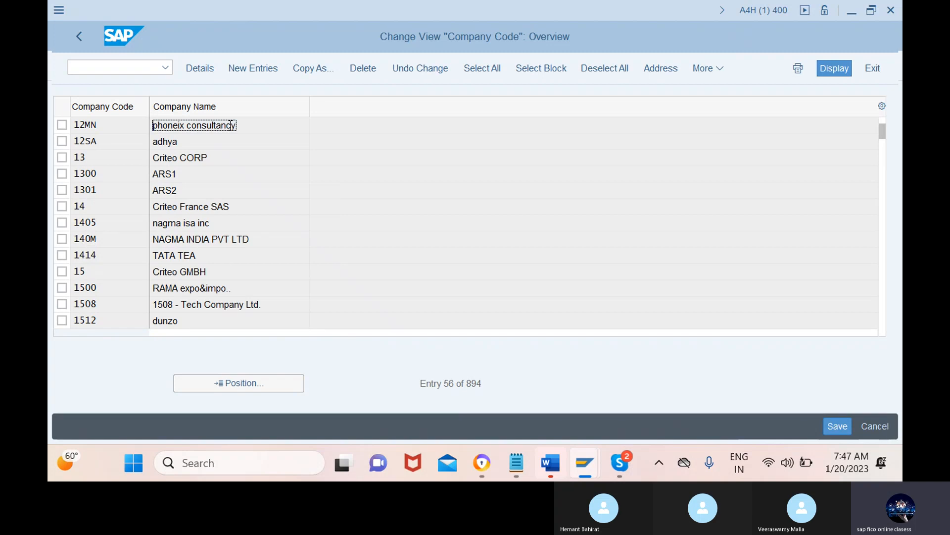
{"action": "double_click", "coordinate": [231, 125]}
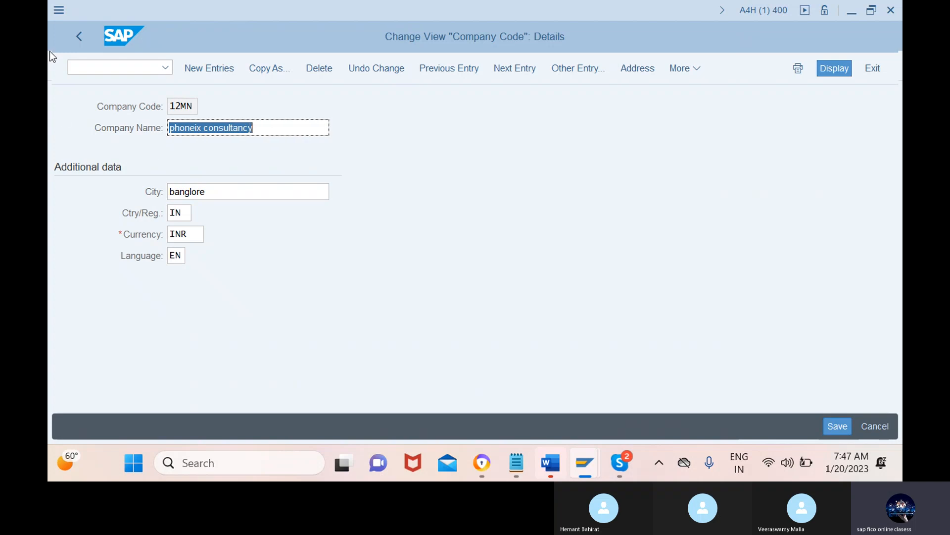
{"action": "left_click", "coordinate": [78, 37]}
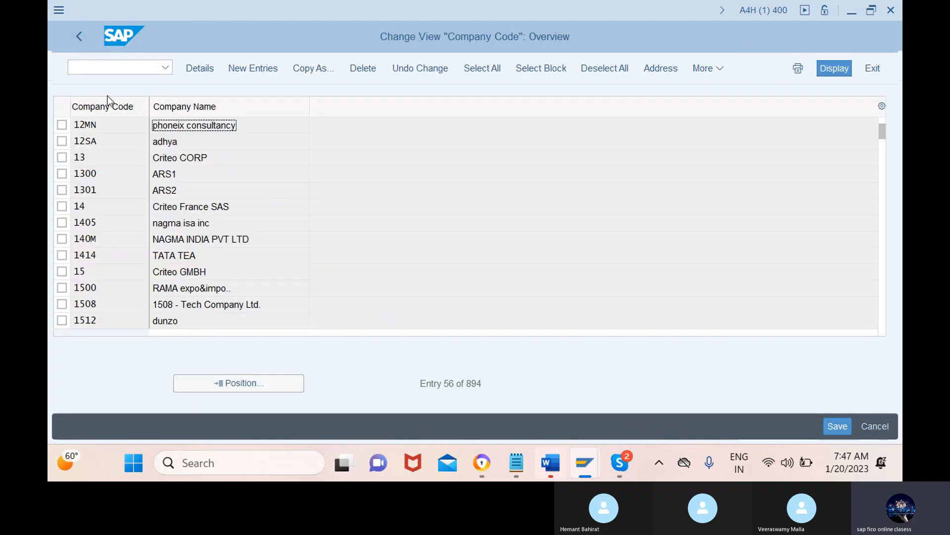
Step: Go to the company code to company assignment with transaction /nox16
{"action": "left_click", "coordinate": [114, 73]}
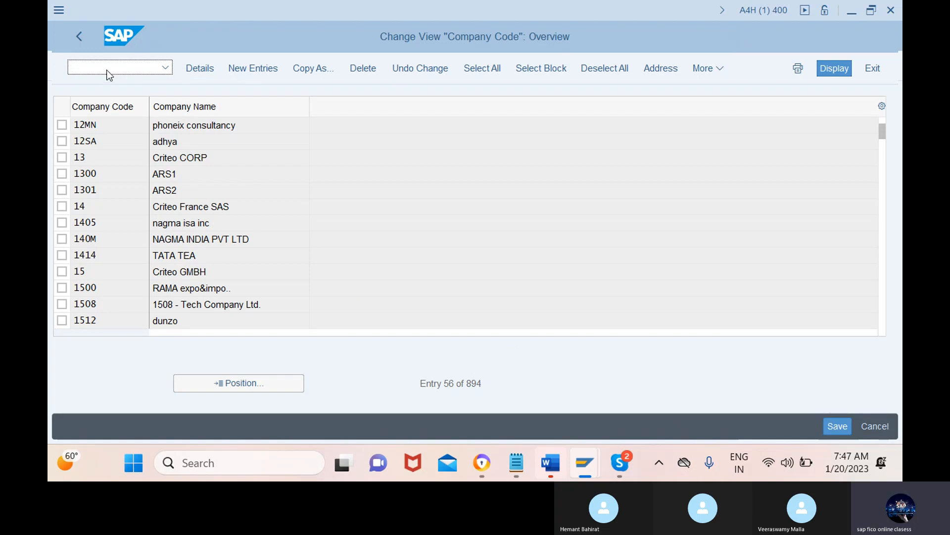
{"action": "type", "text": "/nox16"}
{"action": "key", "text": "Return"}
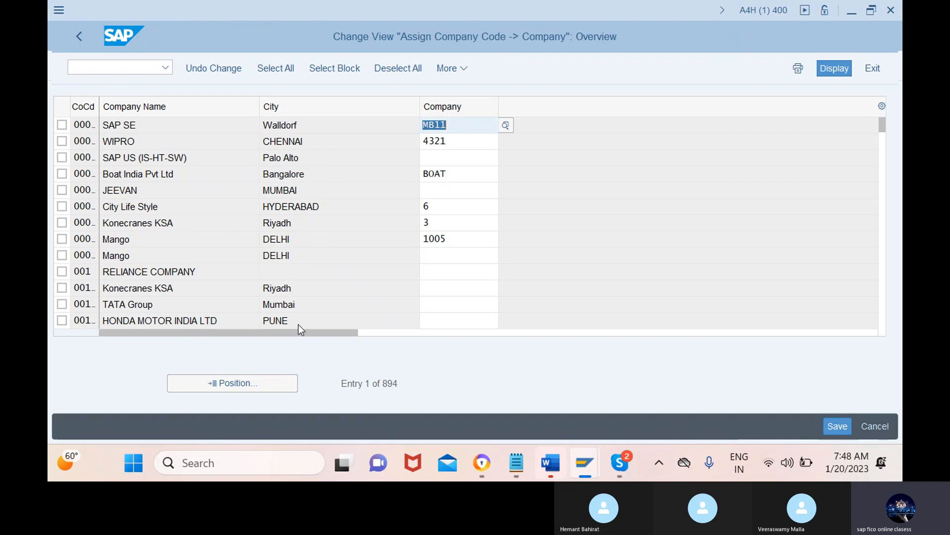
Step: Position the assignment list on company code 12mn and assign company 123MNB (phoneix) to it
{"action": "left_click", "coordinate": [233, 383]}
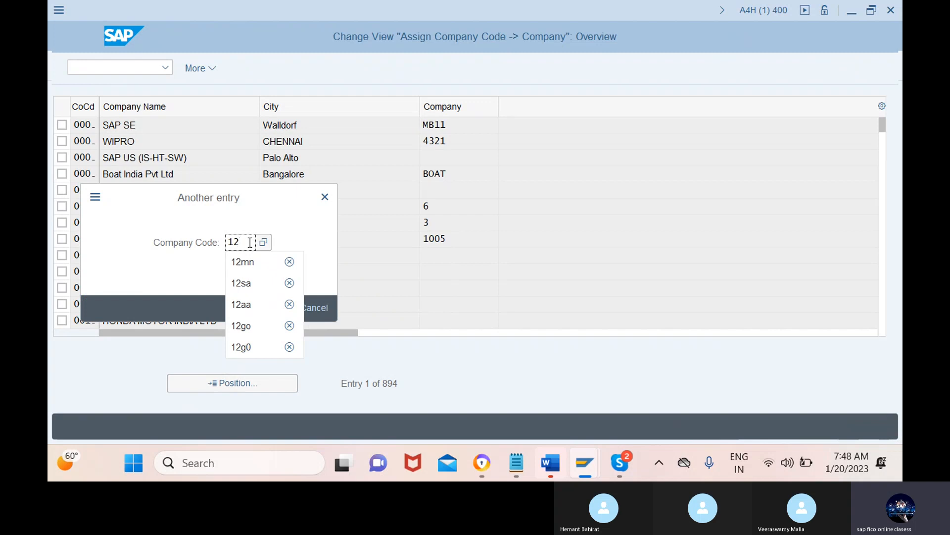
{"action": "type", "text": "mn"}
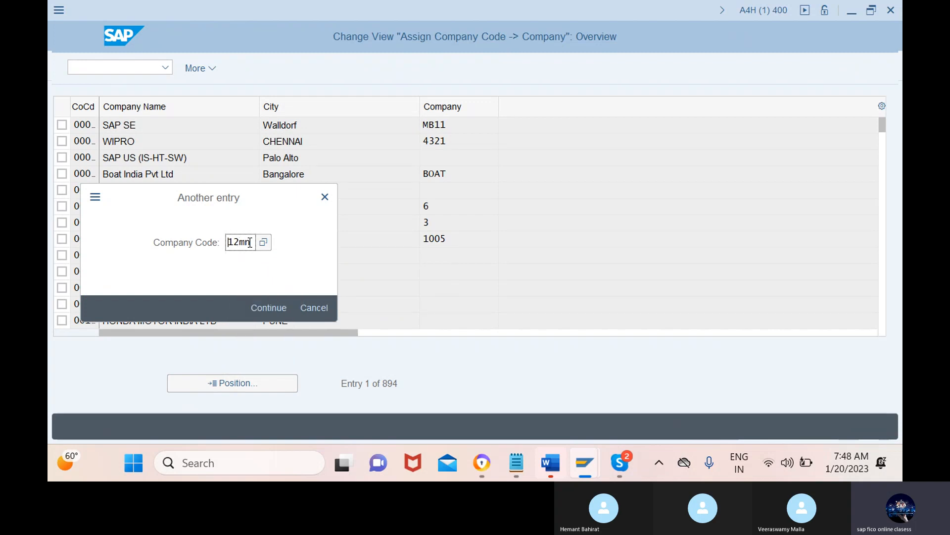
{"action": "left_click", "coordinate": [269, 308]}
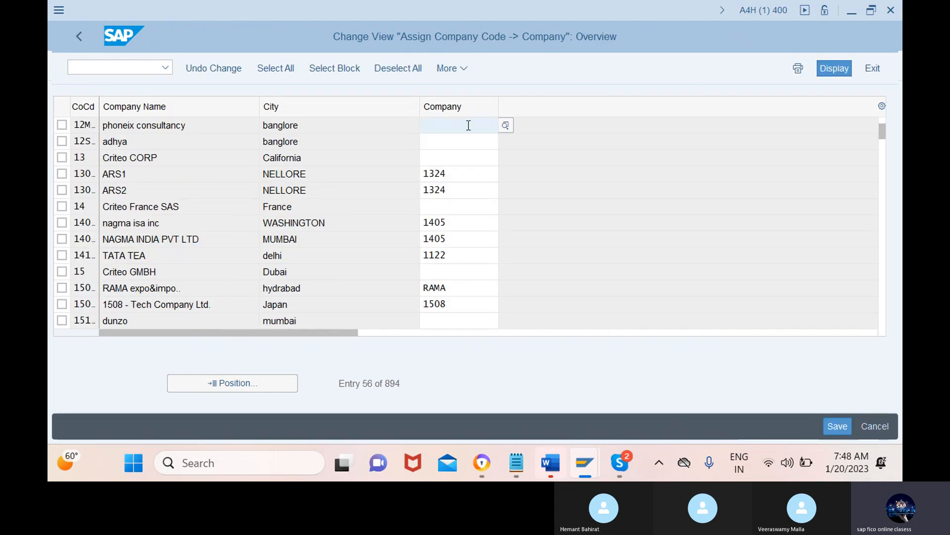
{"action": "type", "text": "123"}
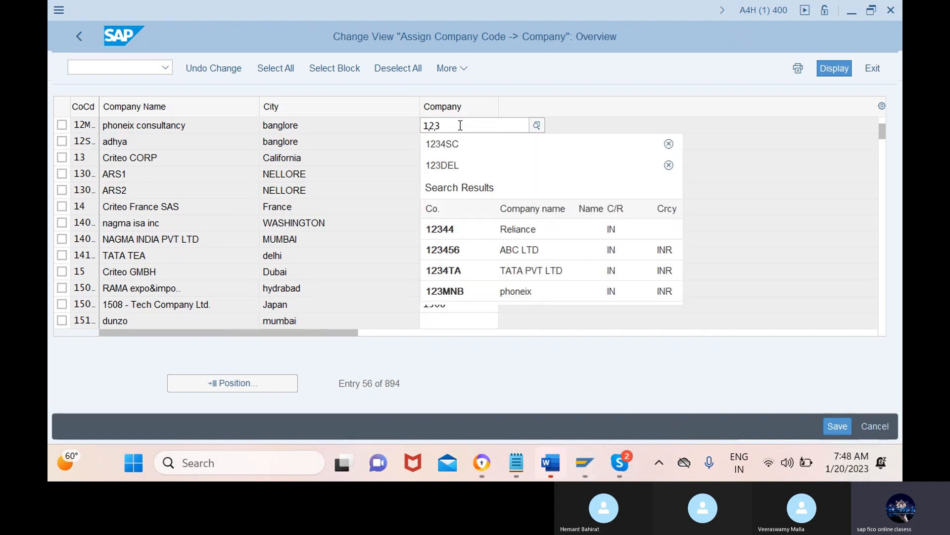
{"action": "left_click", "coordinate": [489, 287]}
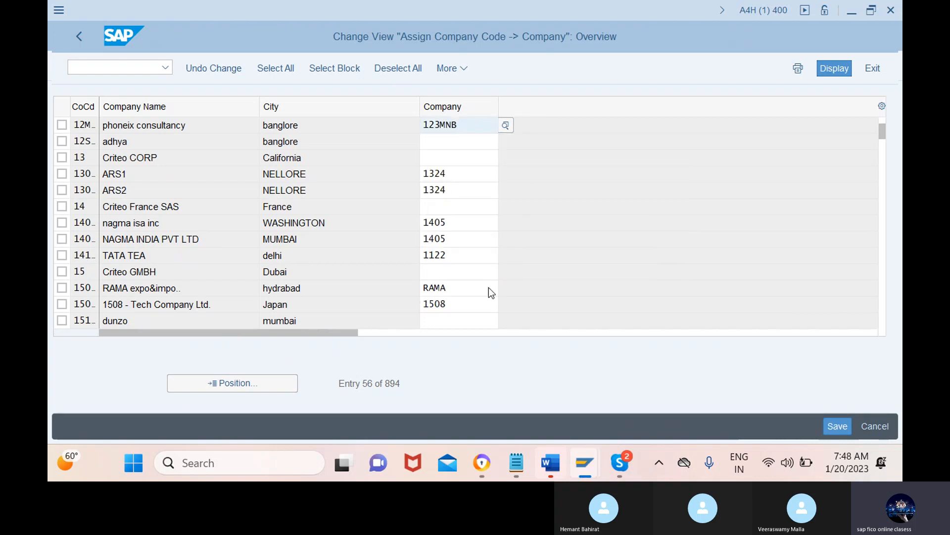
{"action": "double_click", "coordinate": [468, 126]}
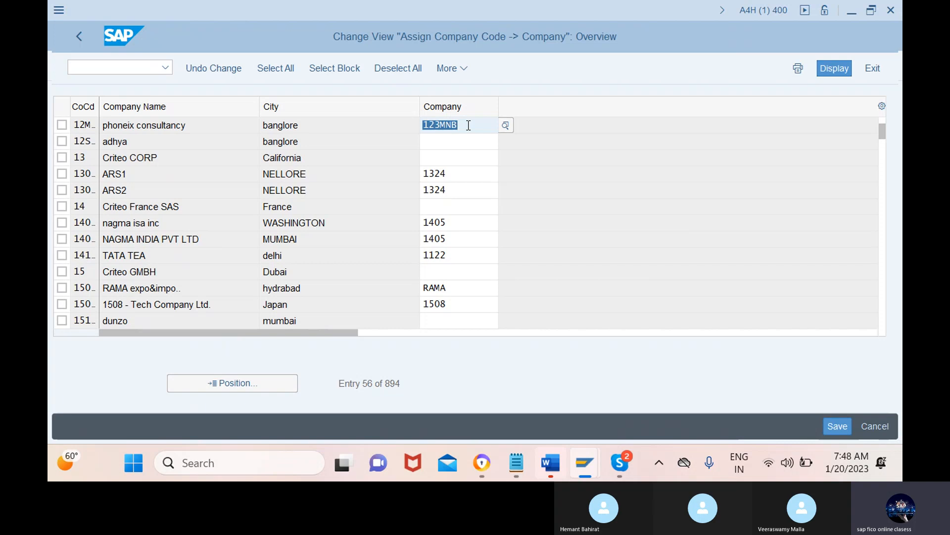
Step: Save the company assignment under a new customizing request with the short description "assigned co to co"
{"action": "left_click", "coordinate": [836, 425]}
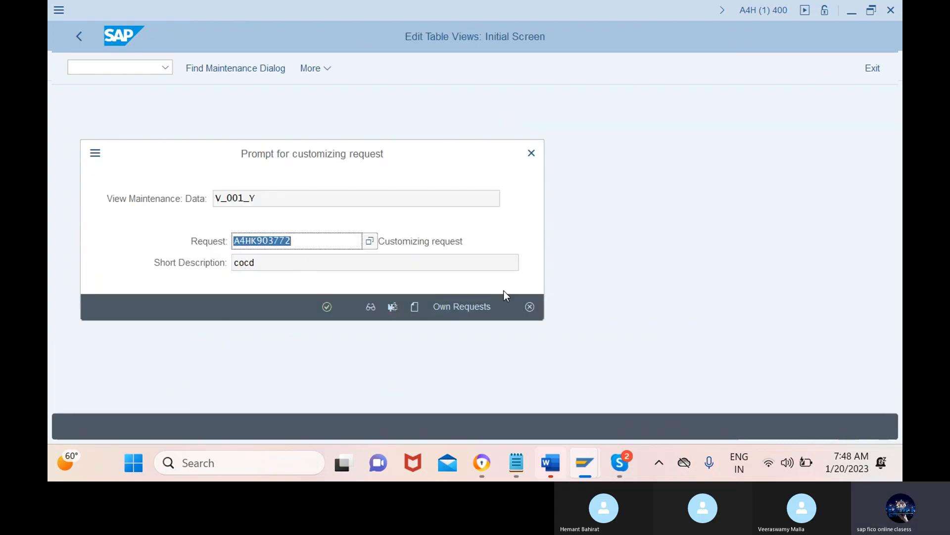
{"action": "left_click", "coordinate": [415, 307]}
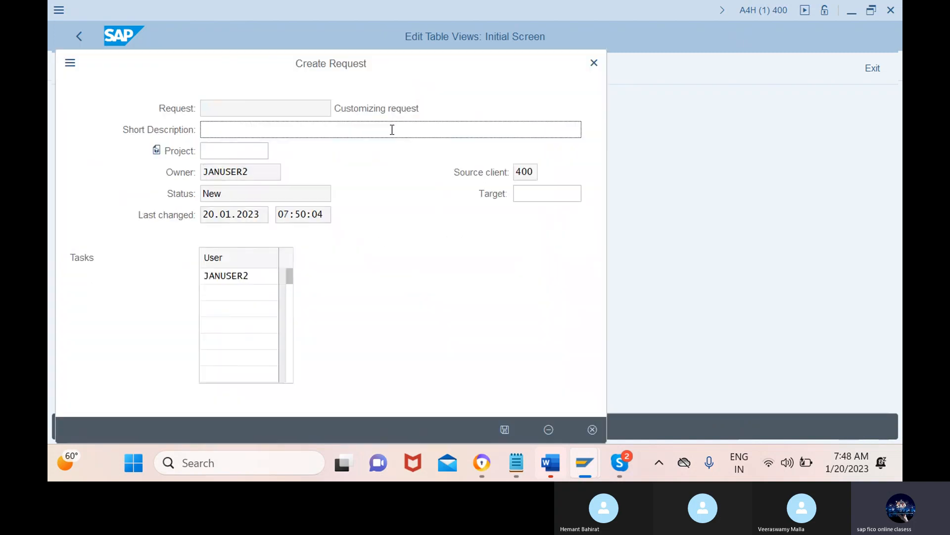
{"action": "type", "text": "assigned co to co"}
{"action": "left_click", "coordinate": [506, 430]}
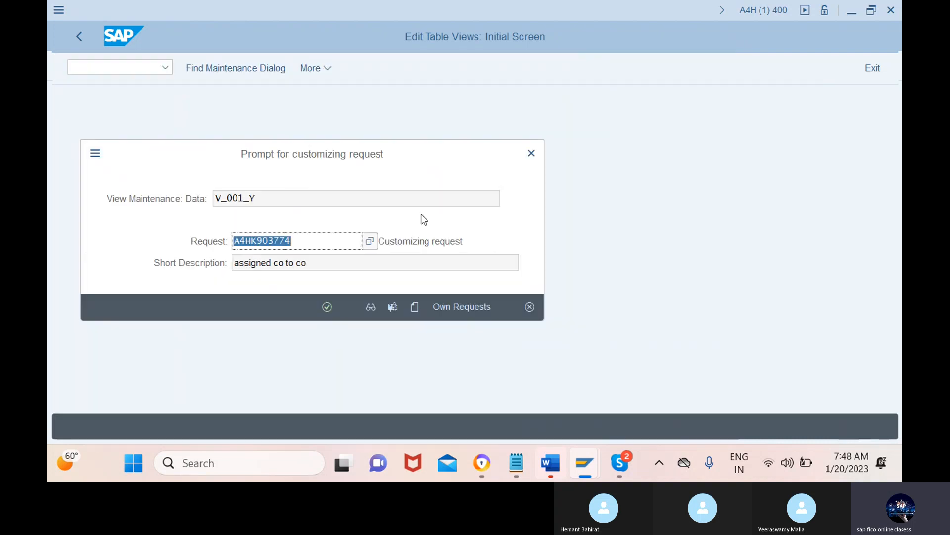
{"action": "left_click", "coordinate": [327, 307]}
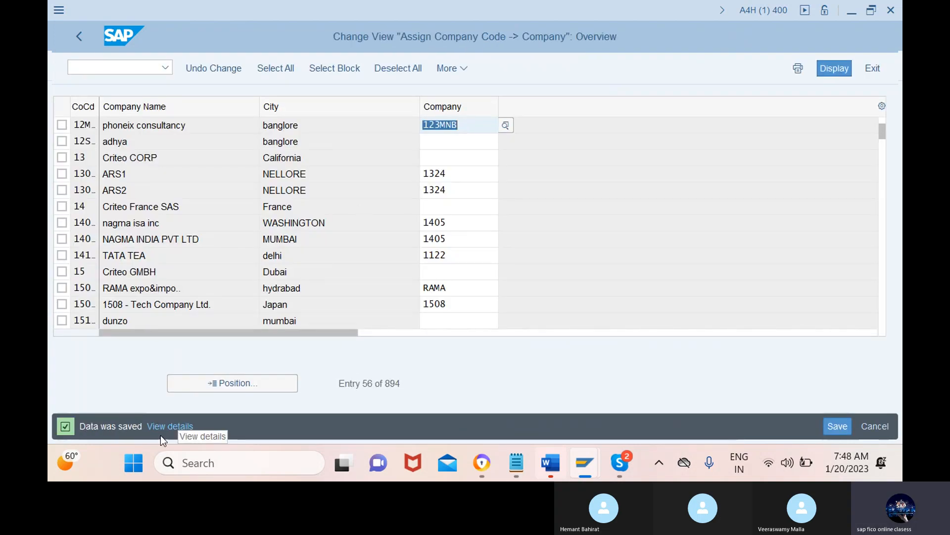
Step: Switch to PowerPoint, open the ALL PRO 1 PPT presentation and view the Organization Structure transaction codes on slide 2
{"action": "left_click", "coordinate": [100, 70]}
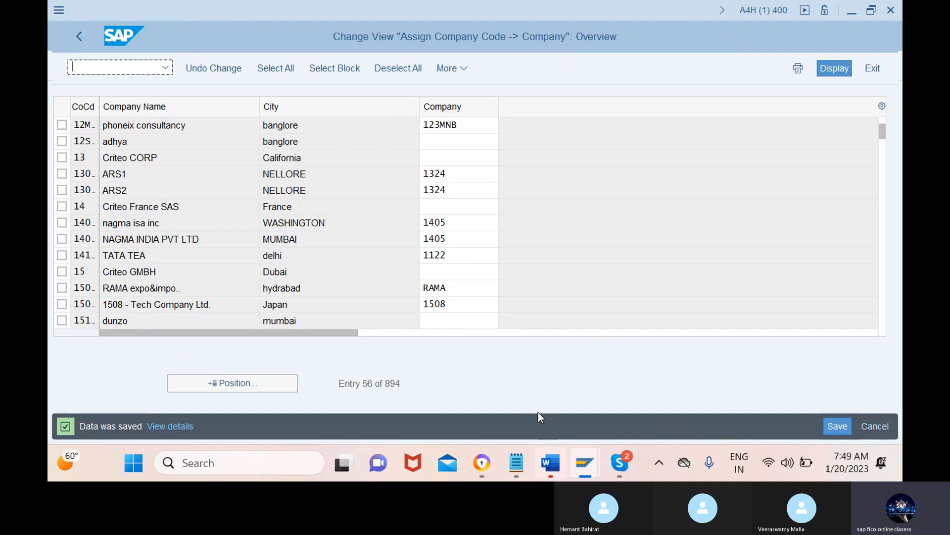
{"action": "left_click", "coordinate": [135, 462]}
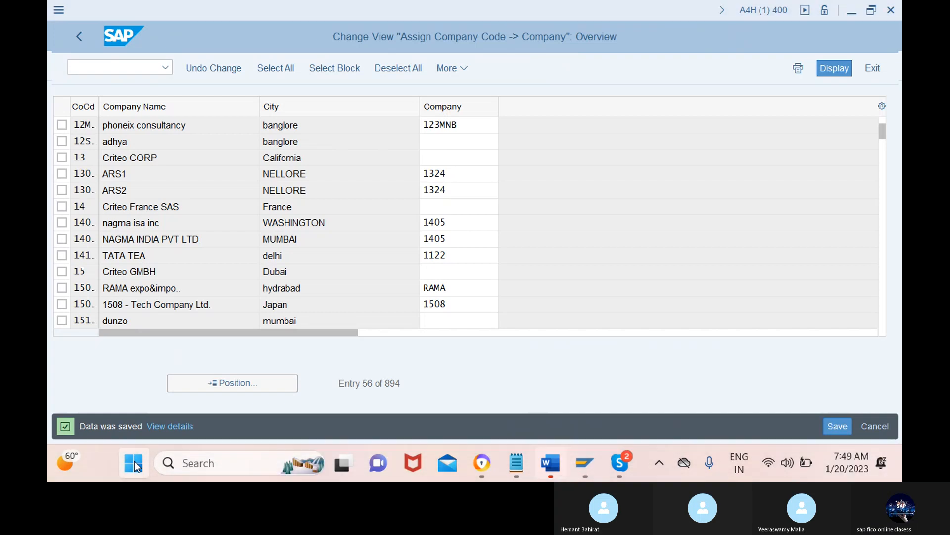
{"action": "left_click", "coordinate": [135, 462]}
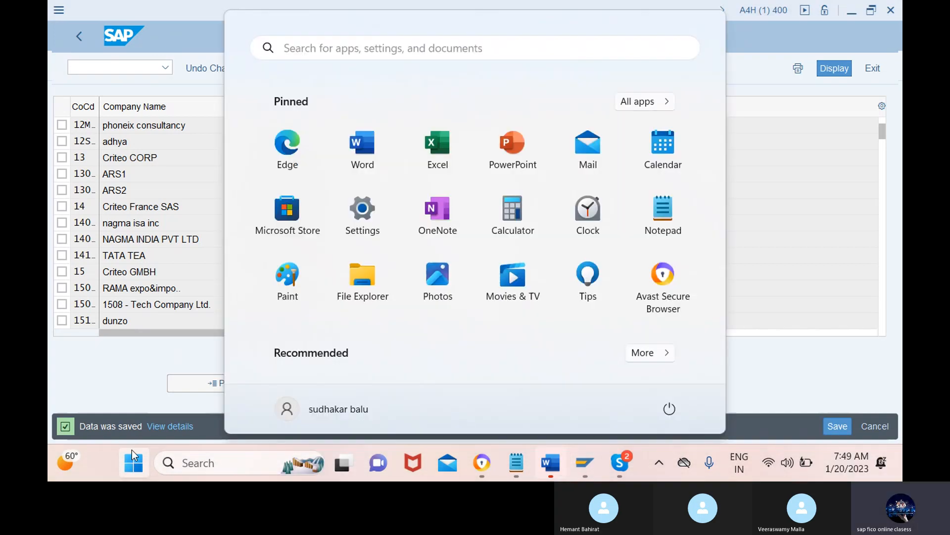
{"action": "left_click", "coordinate": [505, 151]}
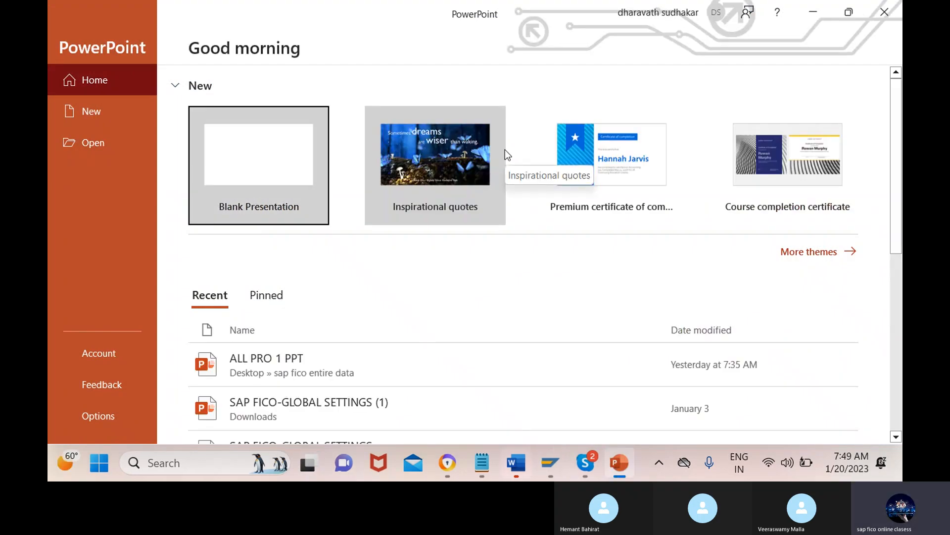
{"action": "left_click", "coordinate": [363, 358]}
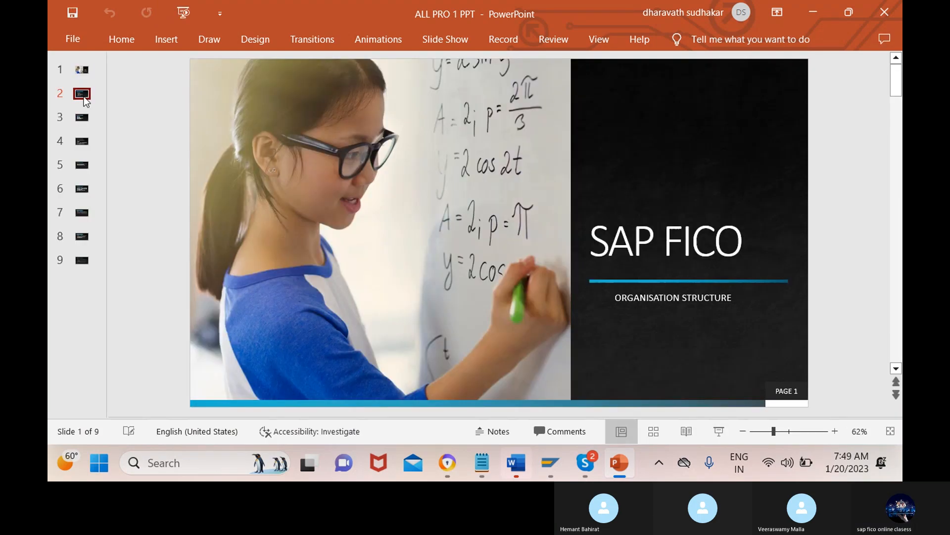
{"action": "left_click", "coordinate": [84, 98]}
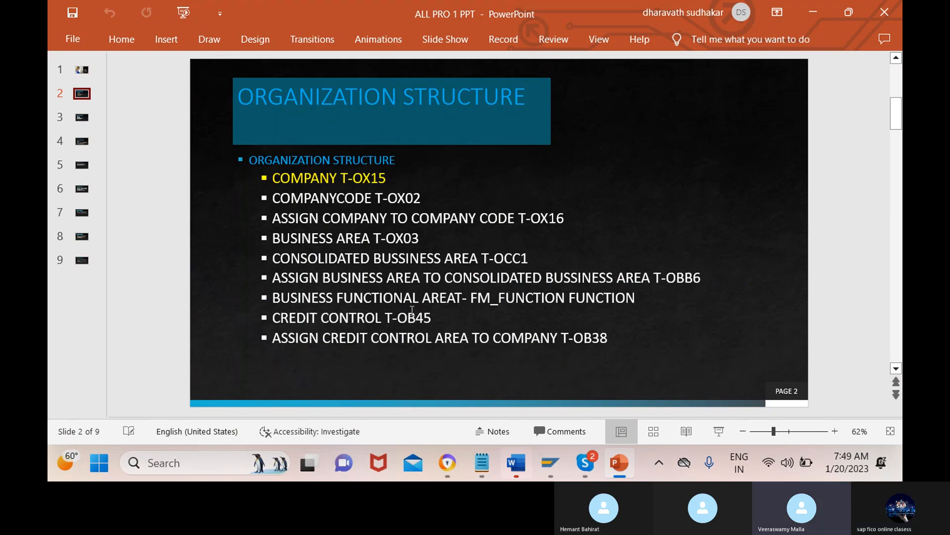
{"action": "mouse_move", "coordinate": [583, 469]}
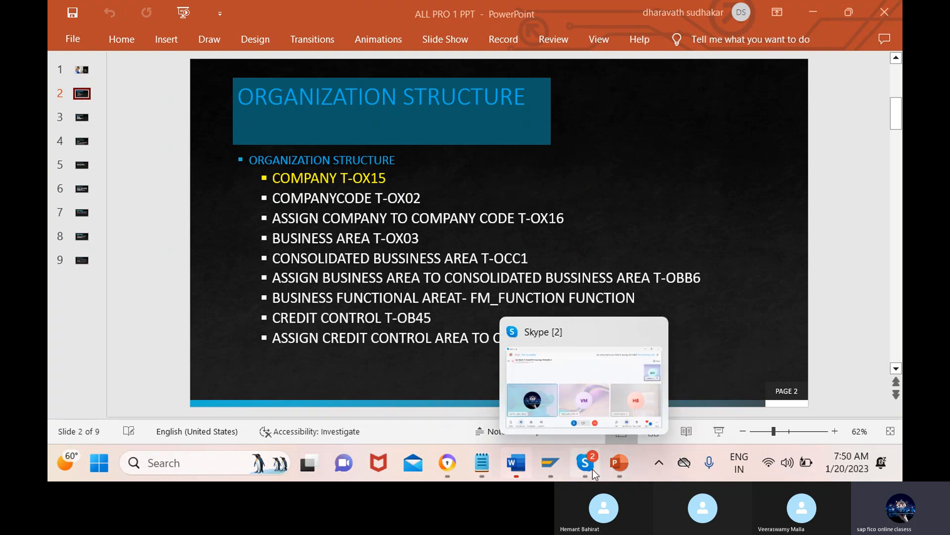
Step: Switch to the SAP company assignment window and open the business area configuration in a new session with transaction /oox03
{"action": "mouse_move", "coordinate": [551, 465]}
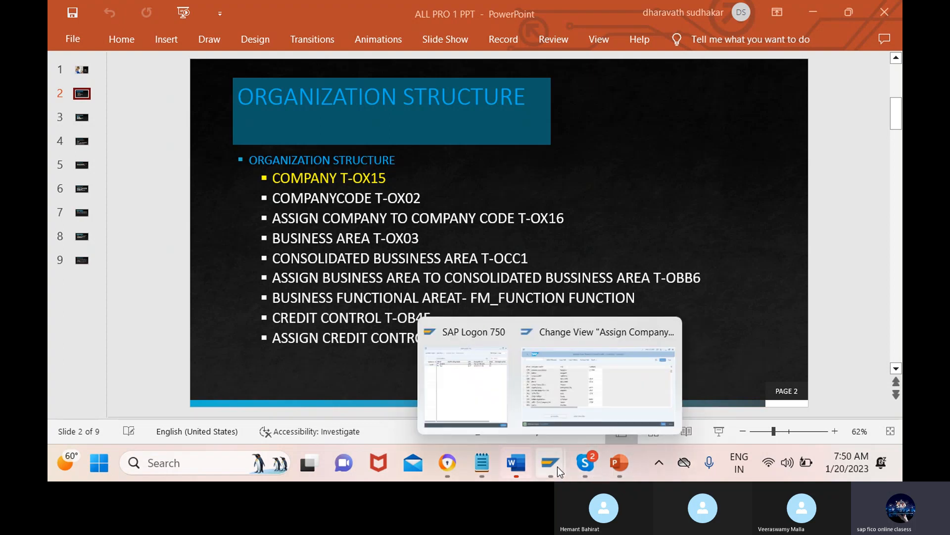
{"action": "left_click", "coordinate": [615, 384]}
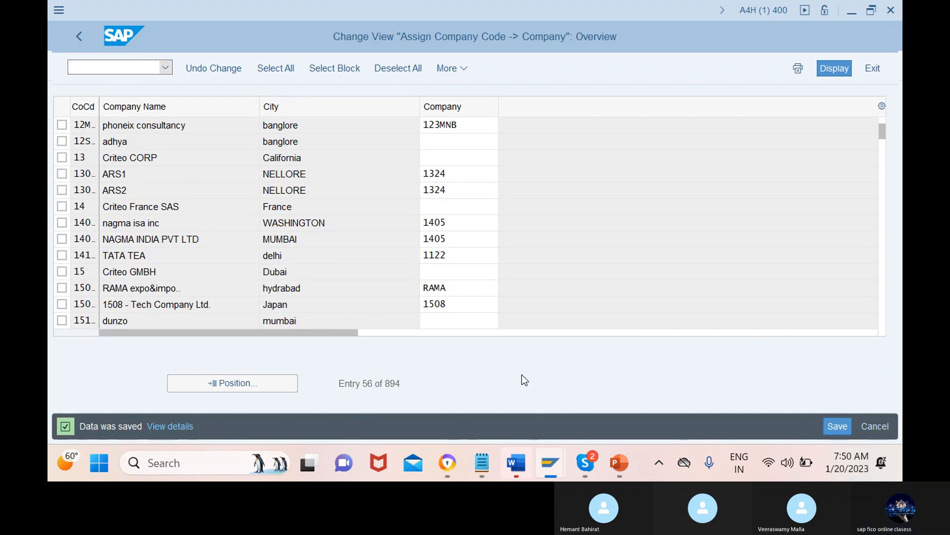
{"action": "mouse_move", "coordinate": [550, 478]}
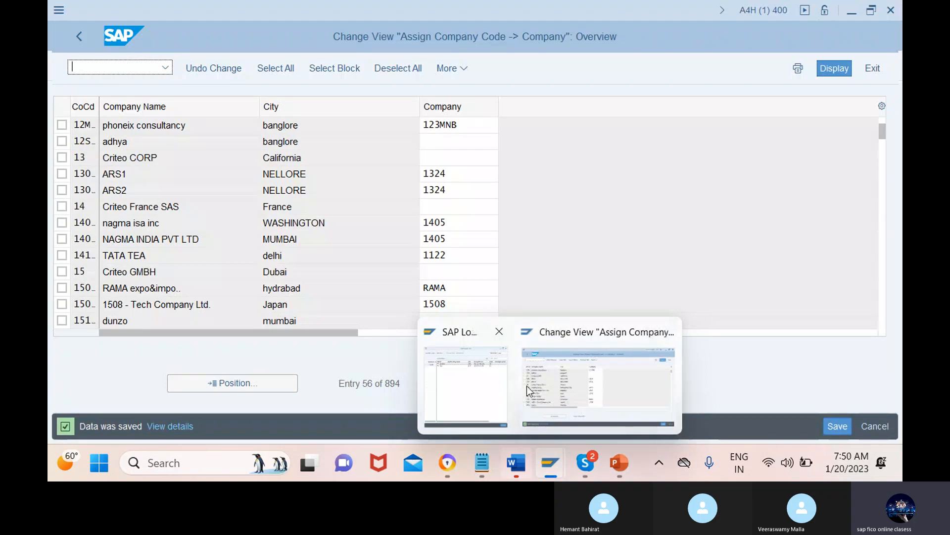
{"action": "left_click", "coordinate": [569, 390]}
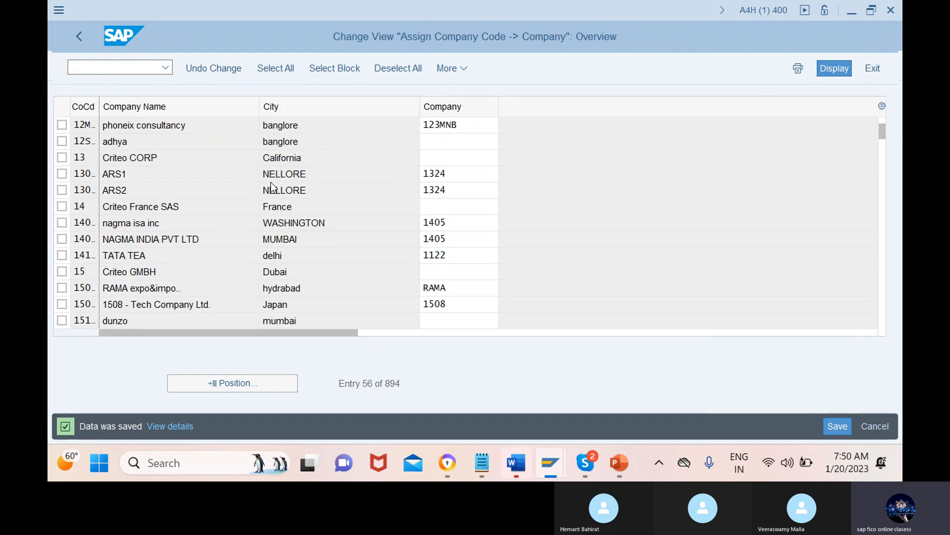
{"action": "left_click", "coordinate": [99, 74]}
{"action": "type", "text": "/oox03"}
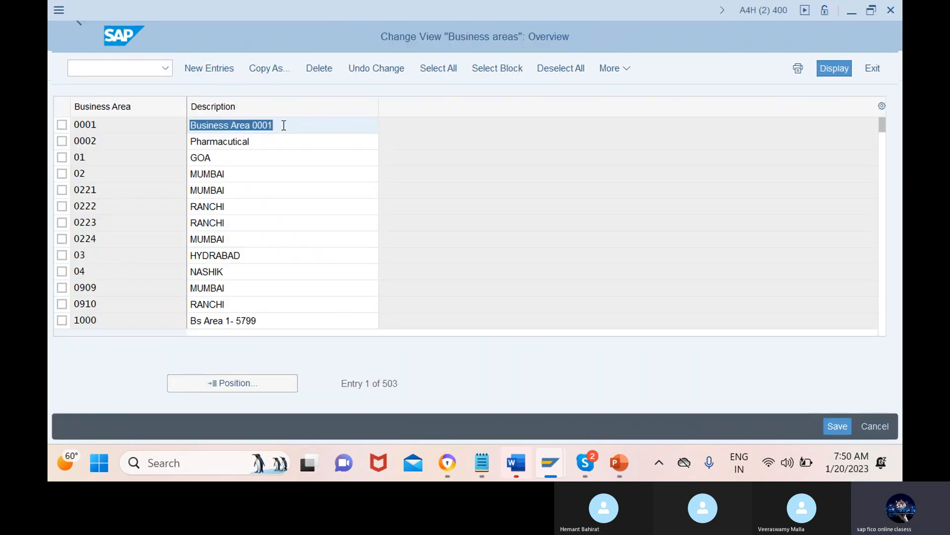
Step: View the open SAP sessions, switching to the company code assignment session and back to the Business areas session
{"action": "mouse_move", "coordinate": [560, 468]}
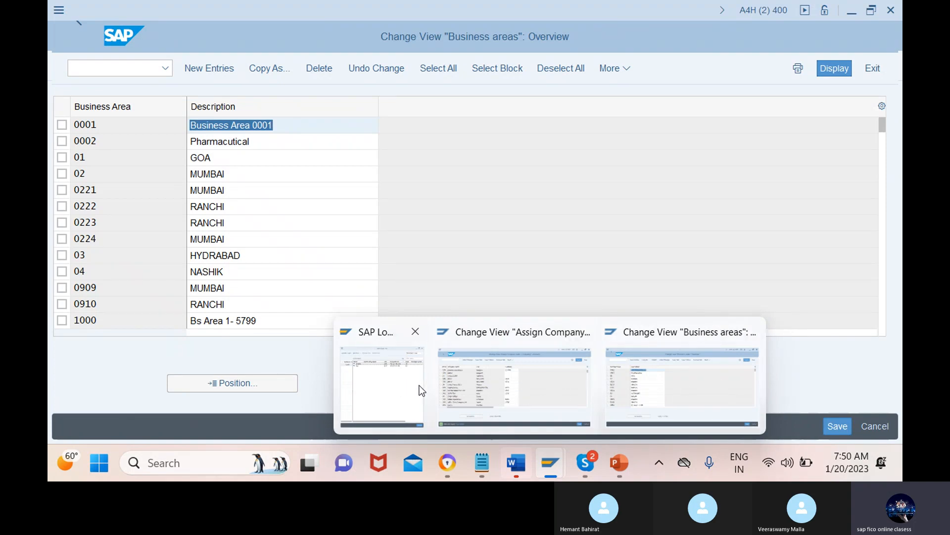
{"action": "mouse_move", "coordinate": [436, 392]}
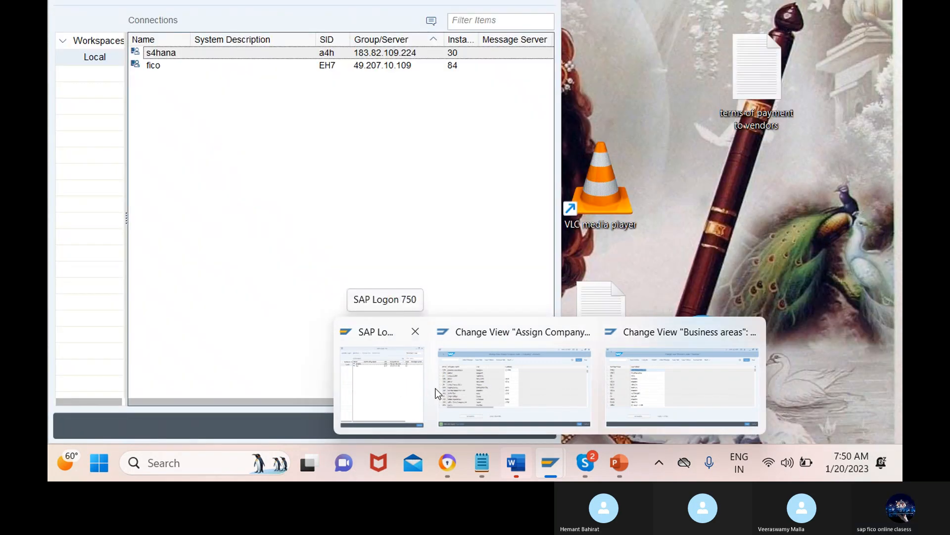
{"action": "mouse_move", "coordinate": [494, 378]}
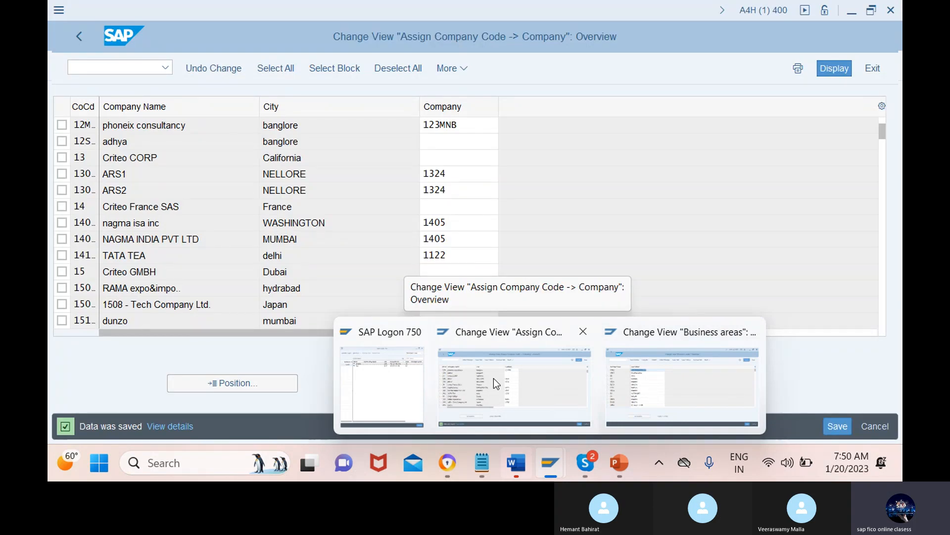
{"action": "left_click", "coordinate": [494, 378]}
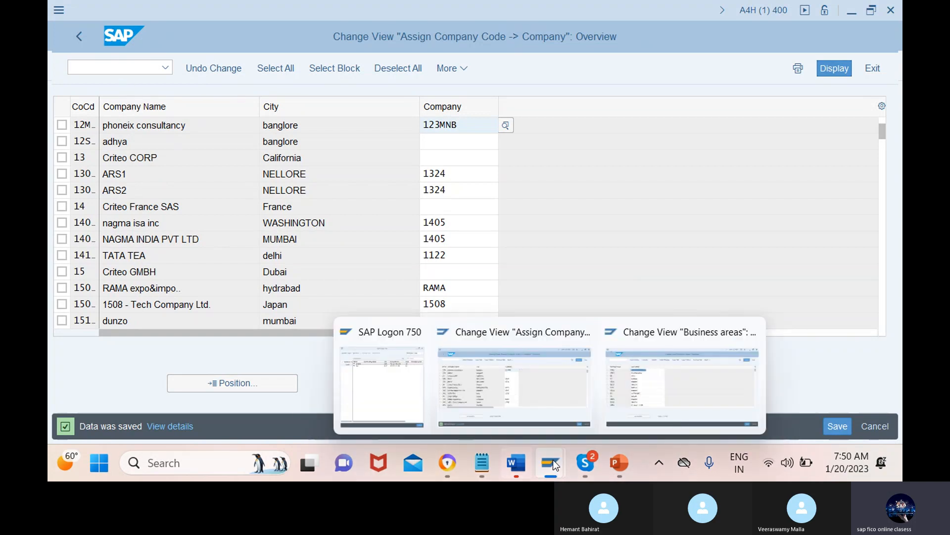
{"action": "mouse_move", "coordinate": [692, 369]}
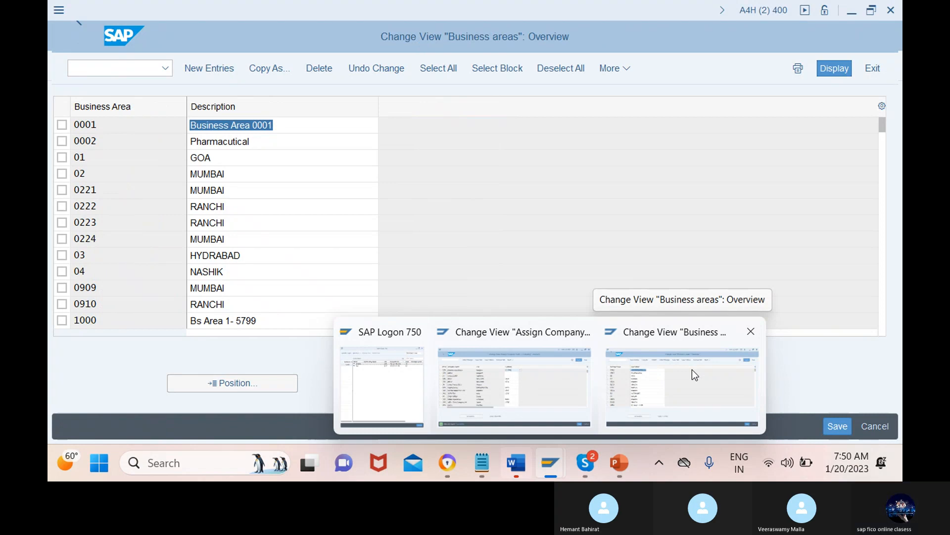
{"action": "left_click", "coordinate": [692, 369]}
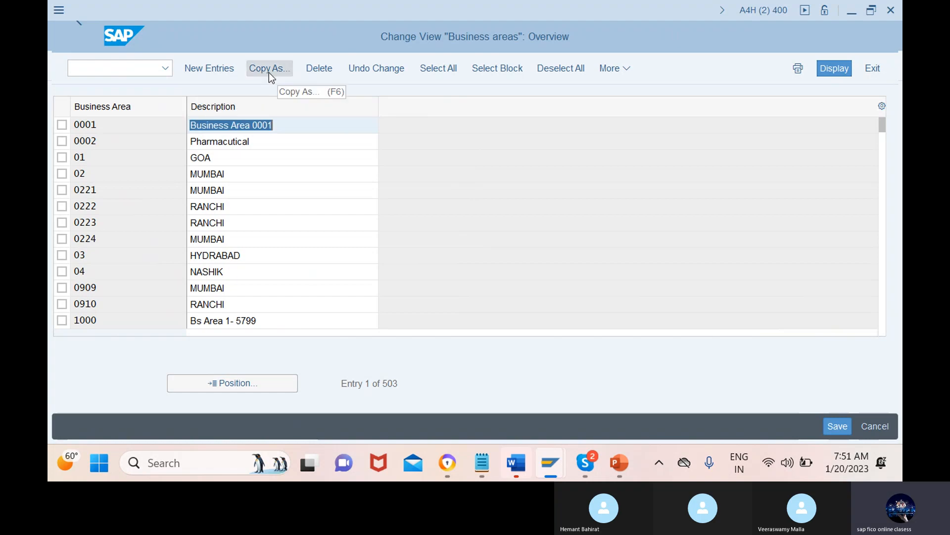
Step: Start new business area entries and define business area phbg with the description "phoneix banglore"
{"action": "left_click", "coordinate": [210, 69]}
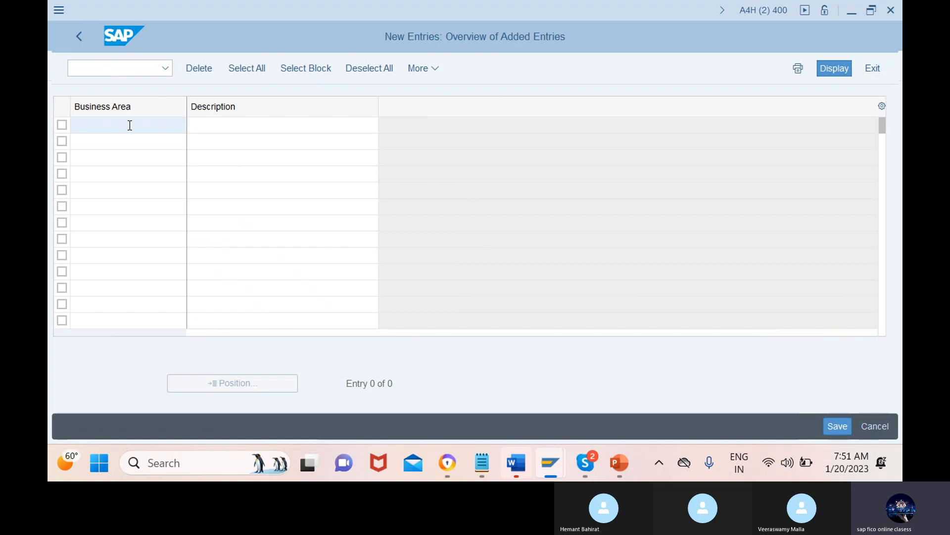
{"action": "type", "text": "phbg"}
{"action": "left_click", "coordinate": [283, 125]}
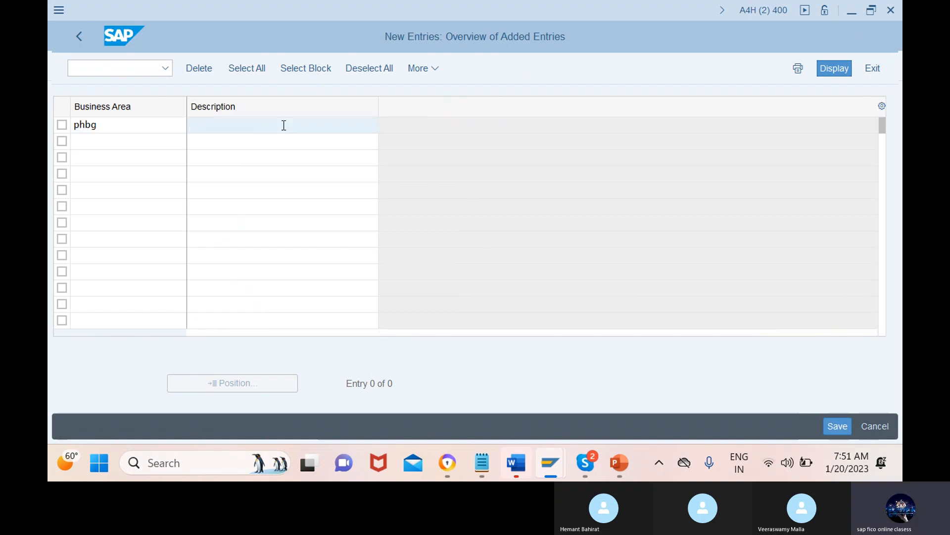
{"action": "type", "text": "phoneix bang"}
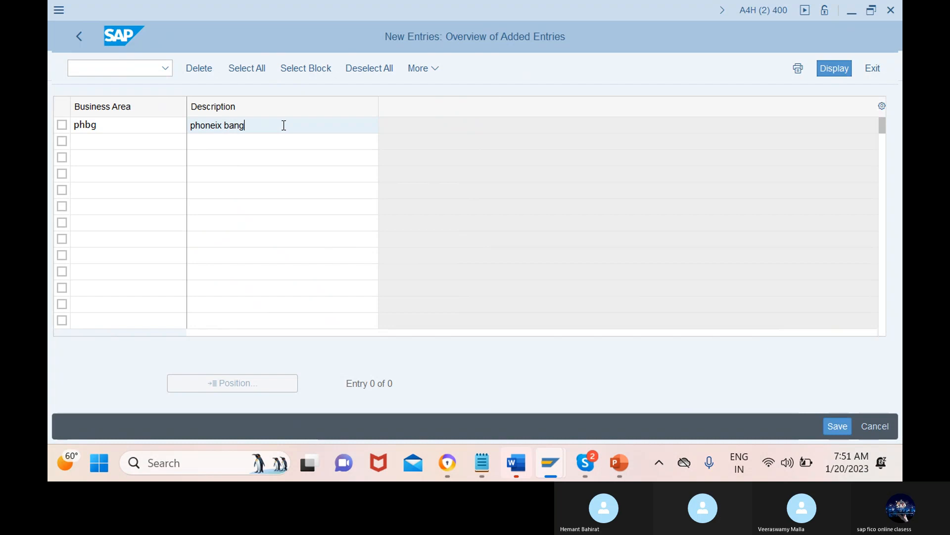
{"action": "type", "text": "lore"}
Step: Add a second business area phdh with the description "phoneix delhi"
{"action": "left_click", "coordinate": [114, 142]}
{"action": "type", "text": "p"}
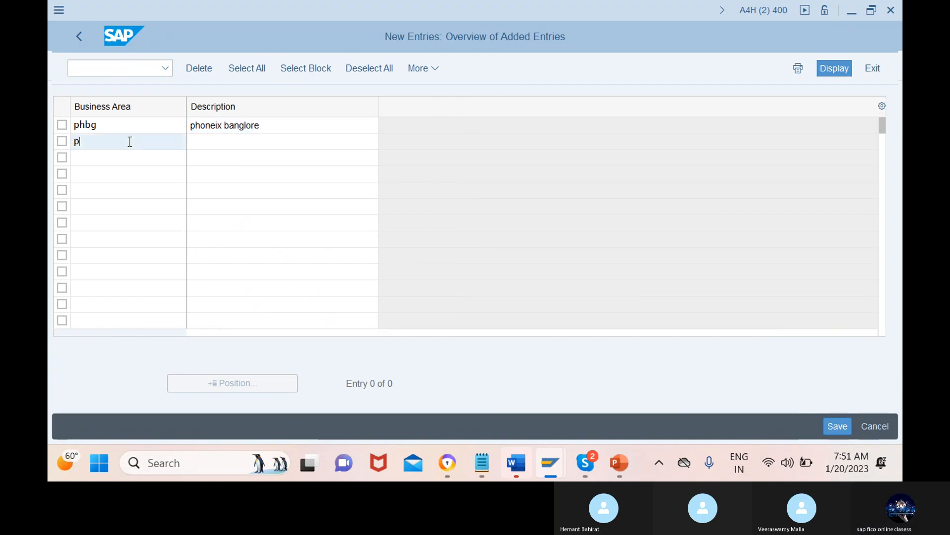
{"action": "type", "text": "h"}
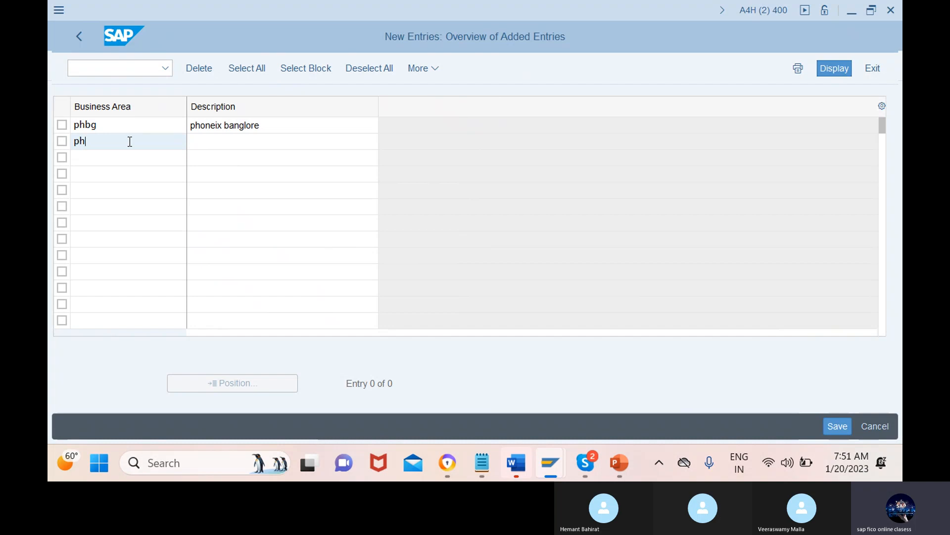
{"action": "type", "text": "d"}
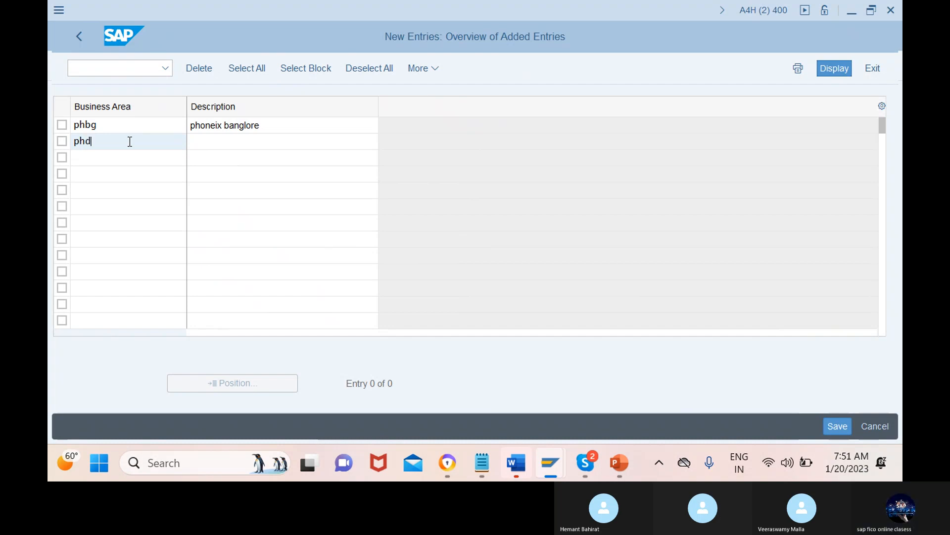
{"action": "type", "text": "h"}
{"action": "left_click", "coordinate": [284, 142]}
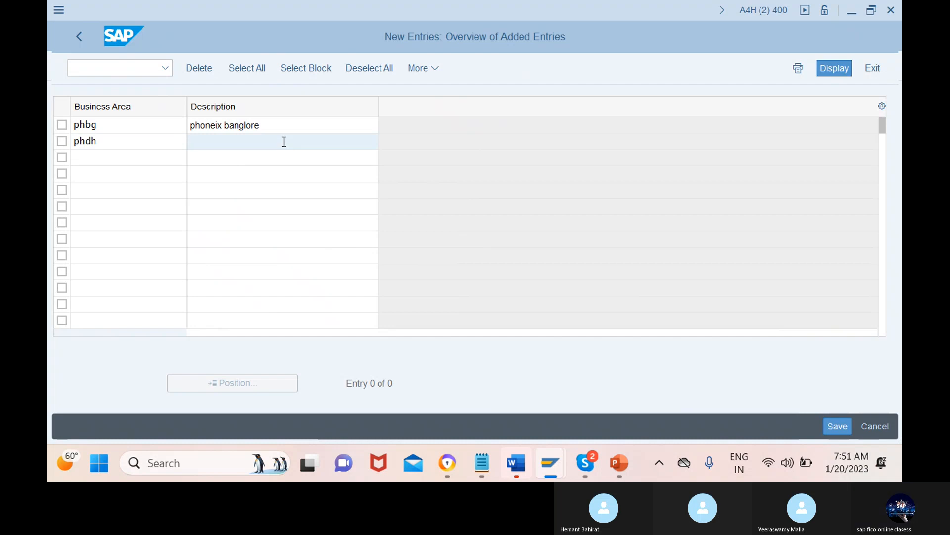
{"action": "type", "text": "phoneix d"}
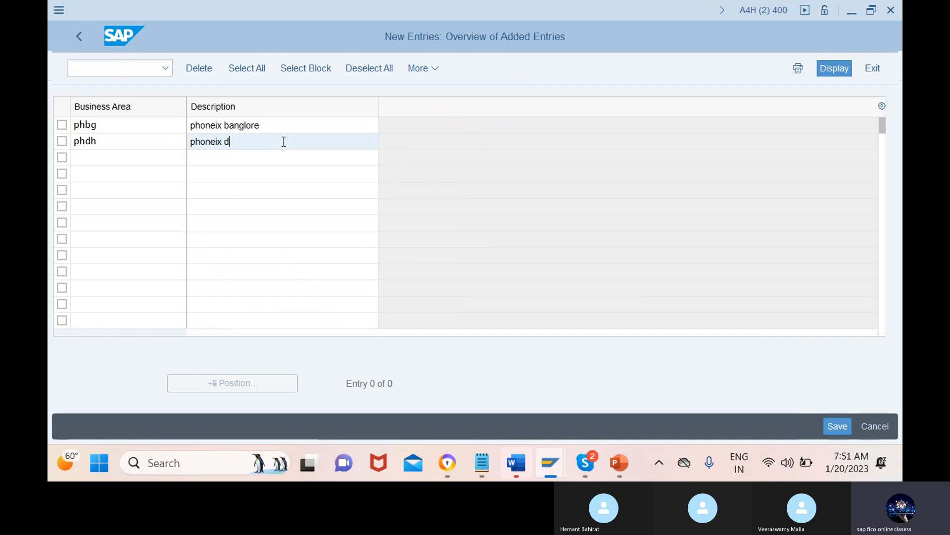
{"action": "type", "text": "elhi"}
Step: Add a third business area php1 with the description "phoneix product 1"
{"action": "left_click", "coordinate": [128, 157]}
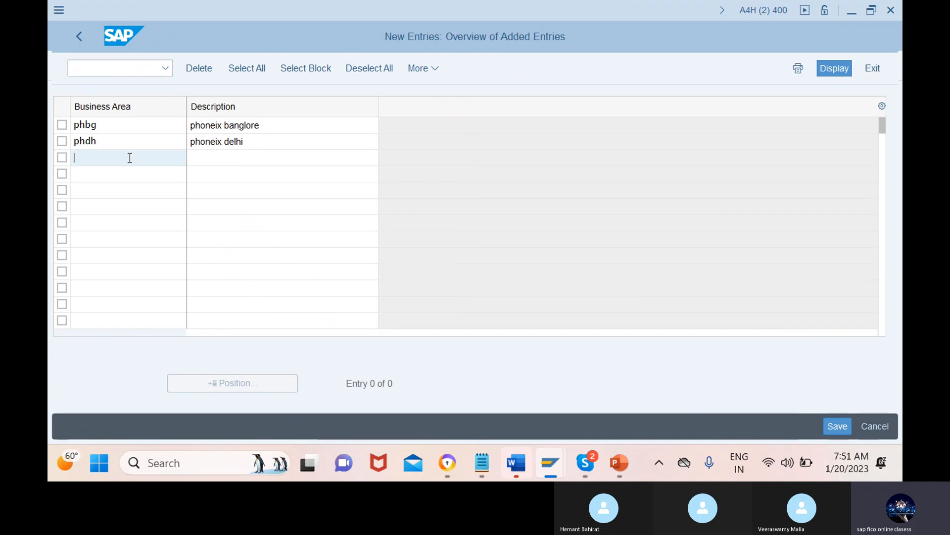
{"action": "type", "text": "p"}
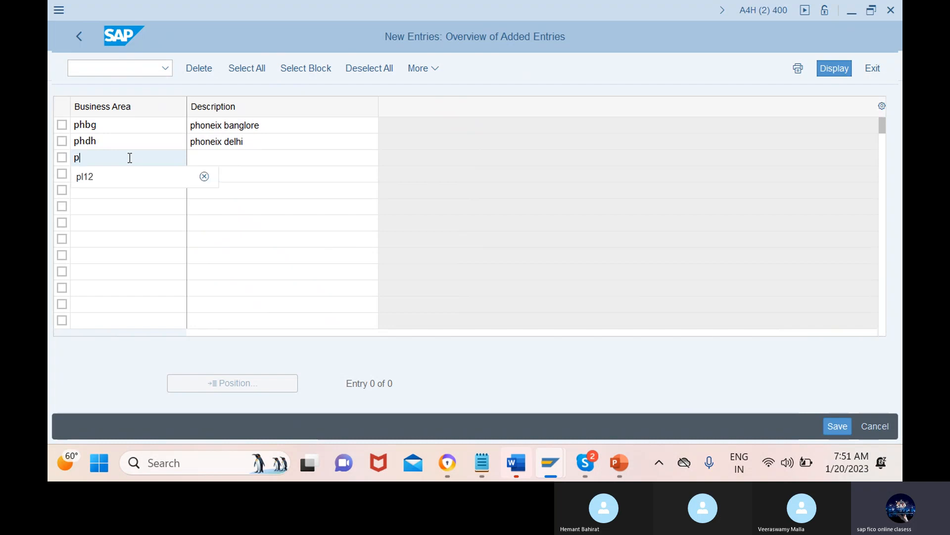
{"action": "type", "text": "hp1"}
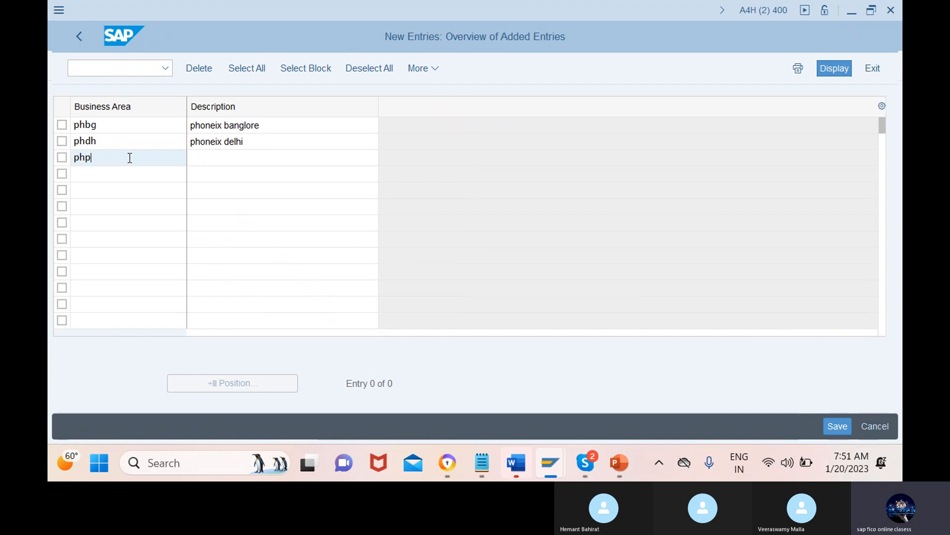
{"action": "left_click", "coordinate": [283, 158]}
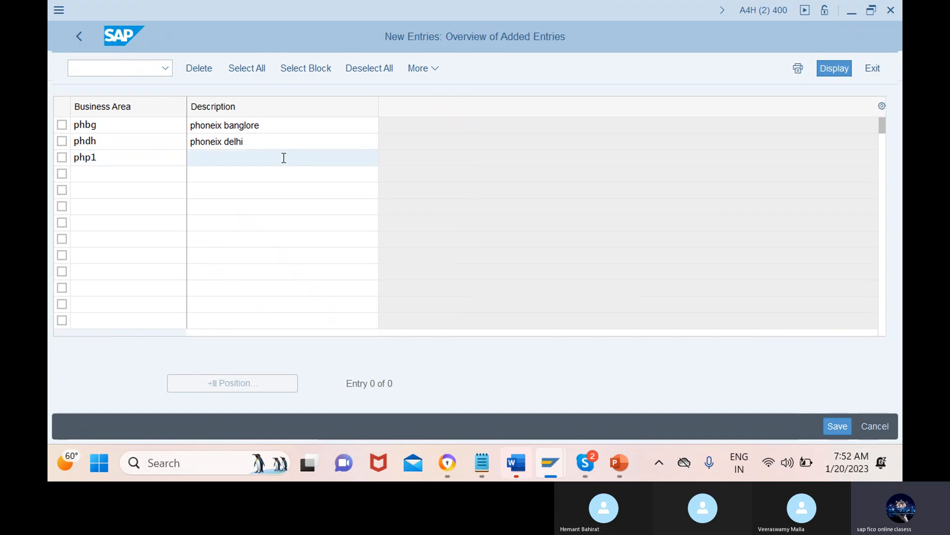
{"action": "type", "text": "phone"}
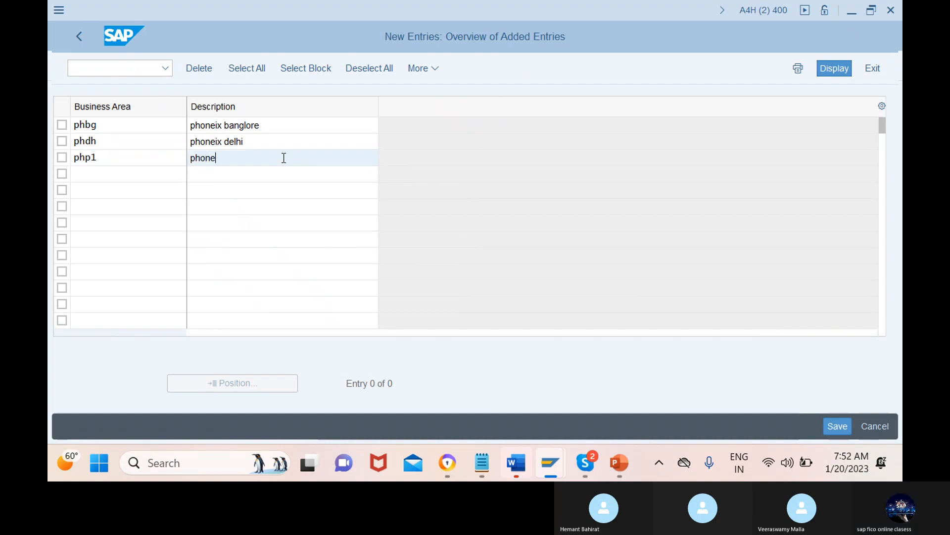
{"action": "type", "text": "ix prod"}
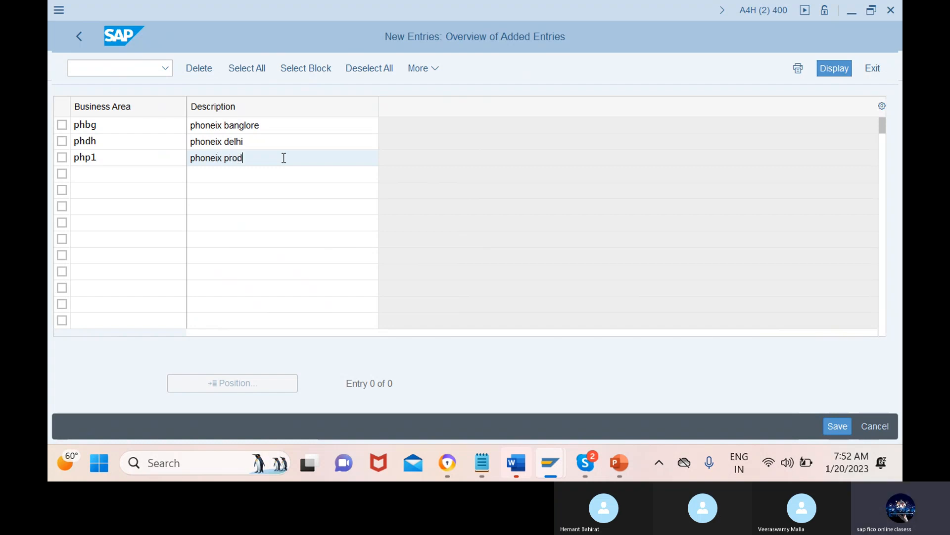
{"action": "type", "text": "uct 1"}
Step: Save the new business areas under a new customizing request with the short description "bussiness area for phoneix has defined"
{"action": "left_click", "coordinate": [831, 425]}
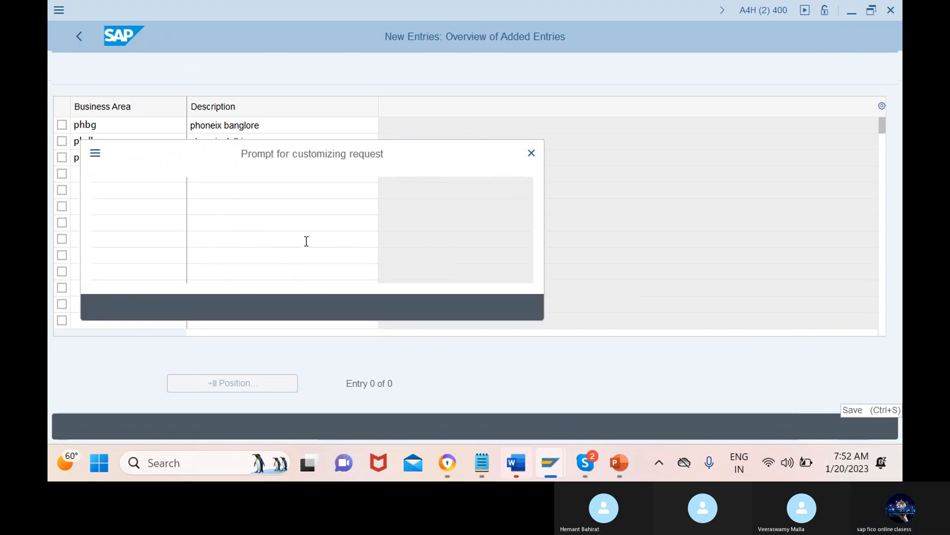
{"action": "left_click", "coordinate": [415, 307]}
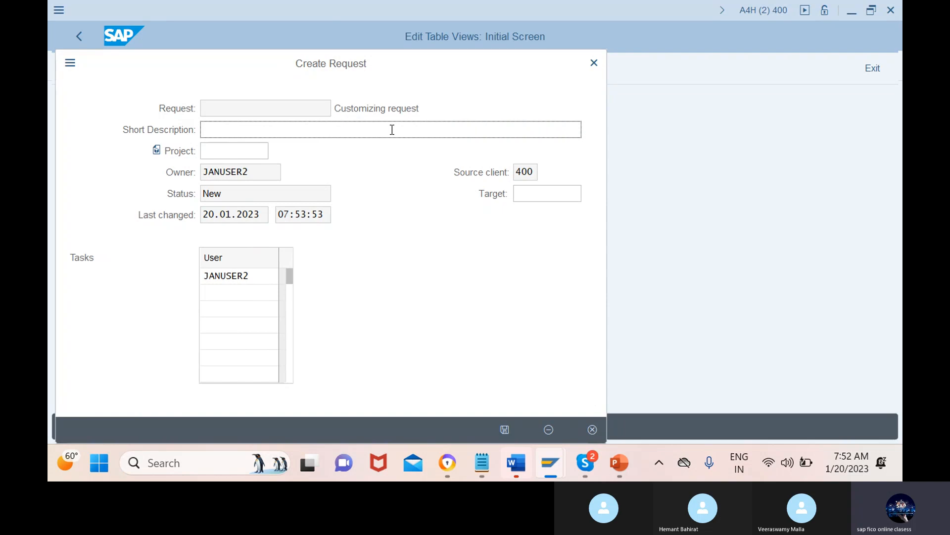
{"action": "type", "text": "b"}
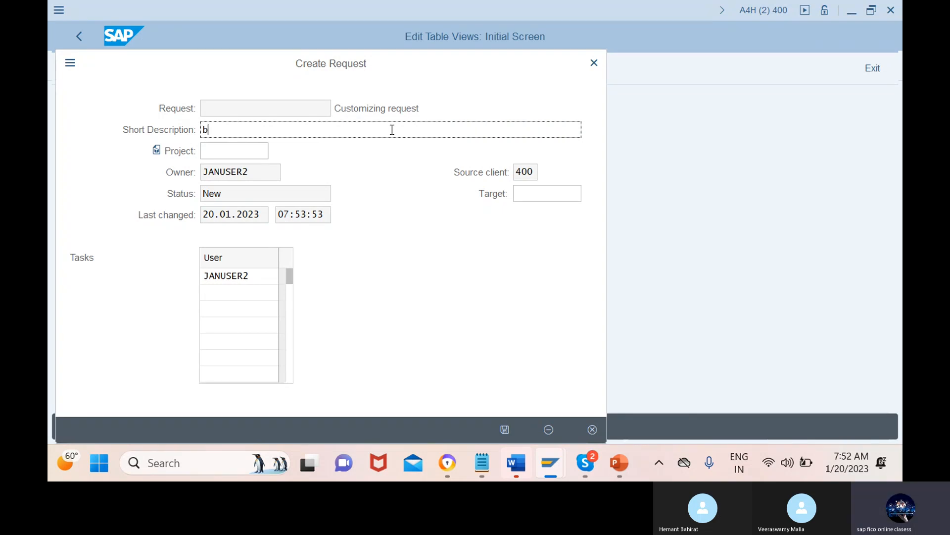
{"action": "type", "text": "ussiness"}
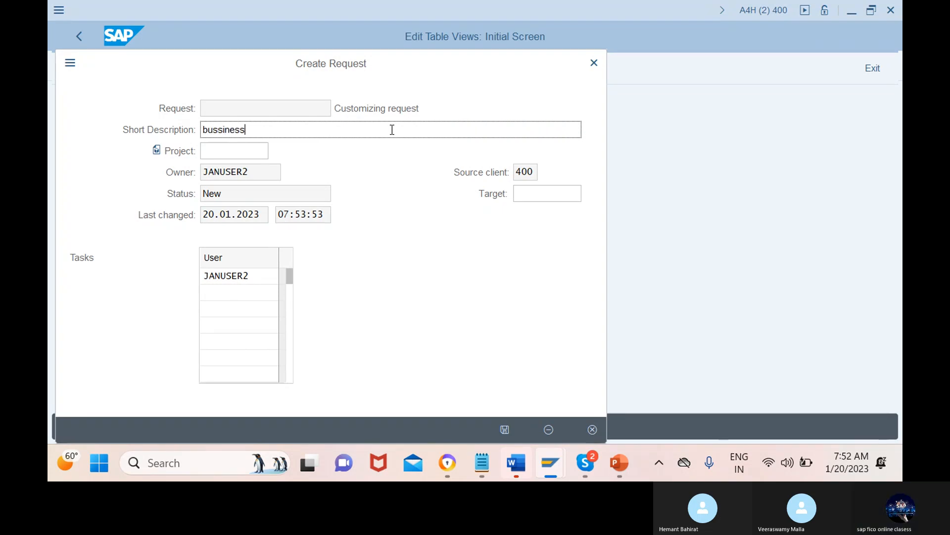
{"action": "type", "text": " area for phoneix "}
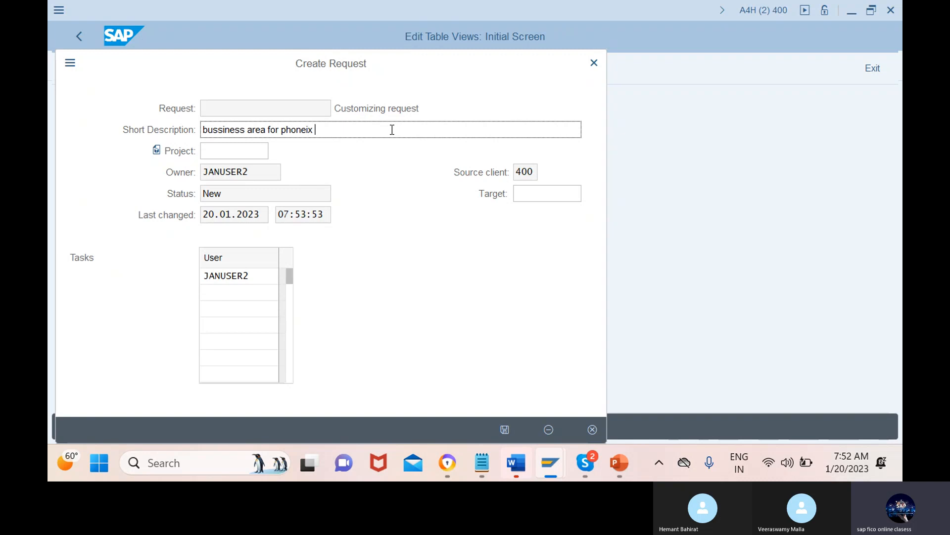
{"action": "type", "text": "has defib"}
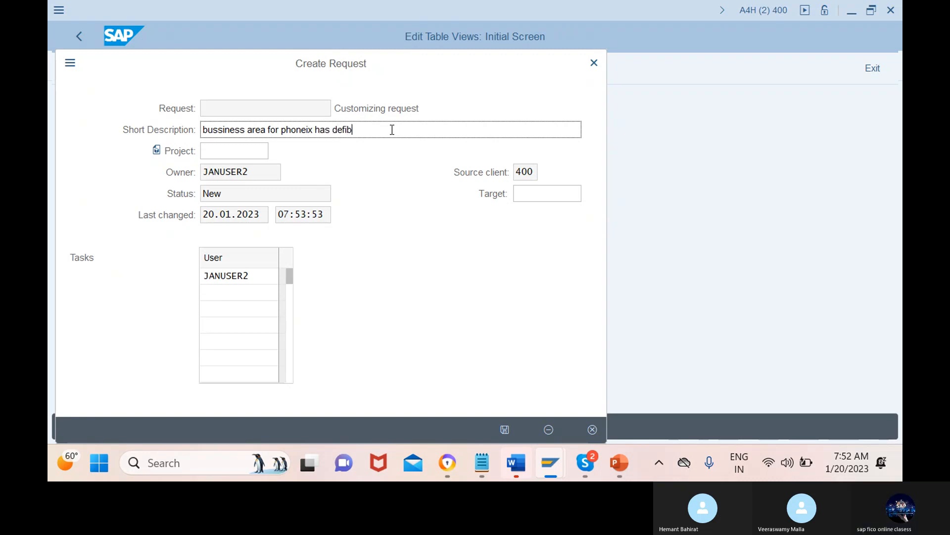
{"action": "key", "text": "BackSpace"}
{"action": "type", "text": "ned"}
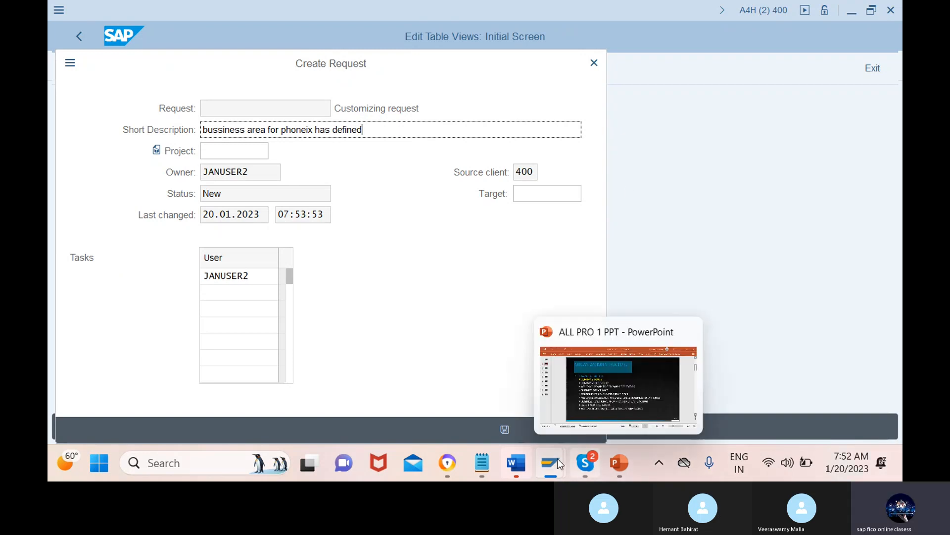
{"action": "left_click", "coordinate": [505, 430]}
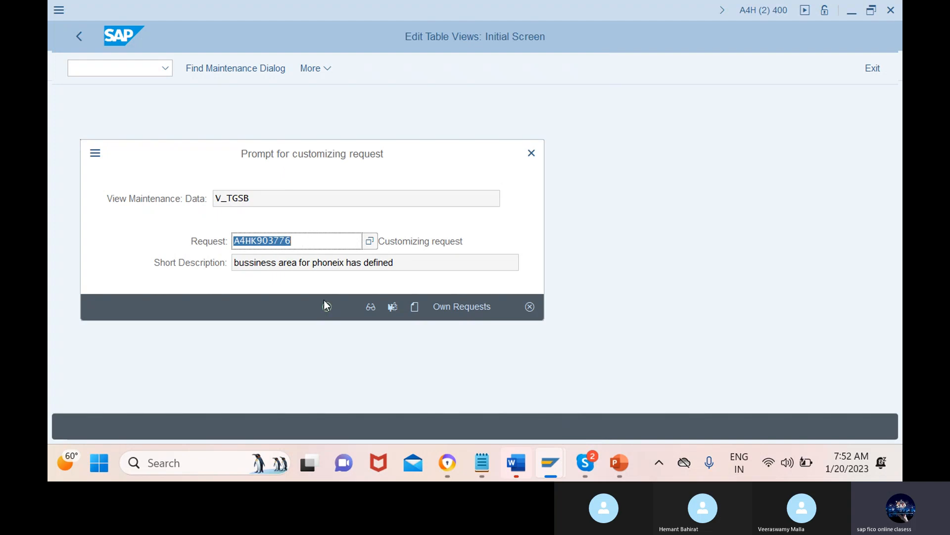
{"action": "left_click", "coordinate": [326, 306]}
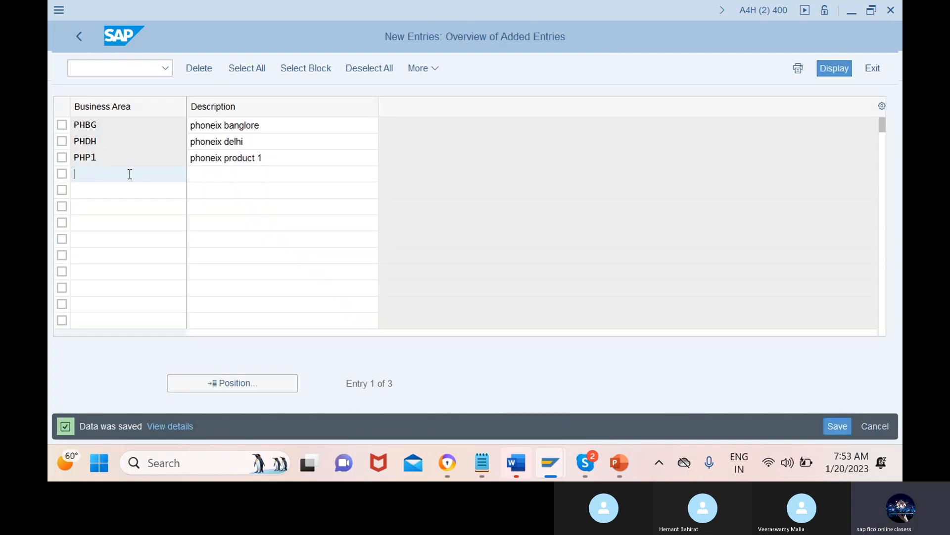
Step: Activate the transaction code field for entering another transaction
{"action": "left_click", "coordinate": [111, 65]}
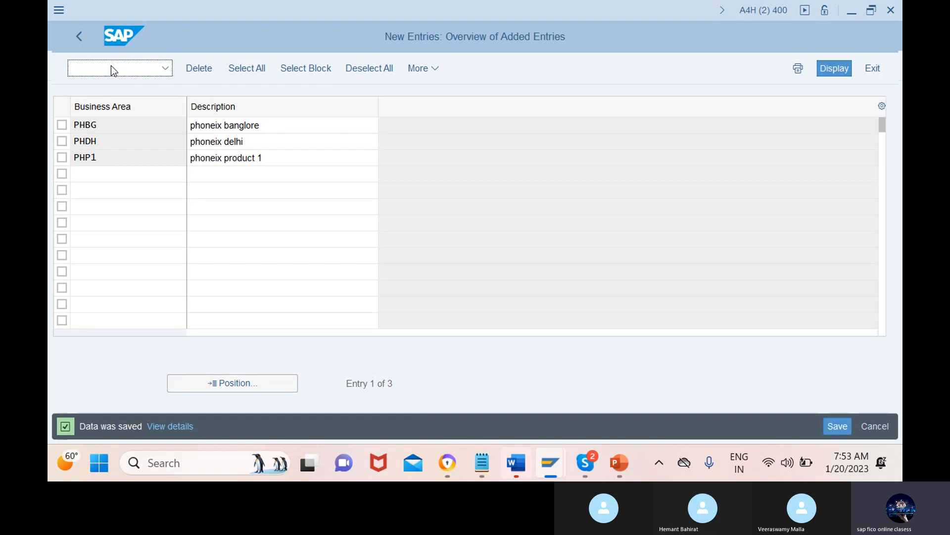
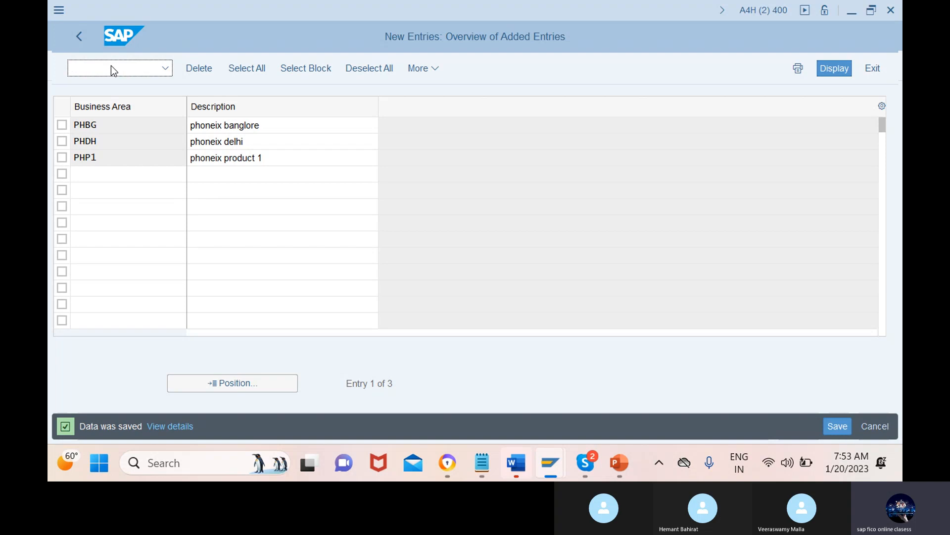
Step: Begin the transaction entry with /no, then switch to the PowerPoint slide and look up the consolidated business area transaction code
{"action": "type", "text": "/no"}
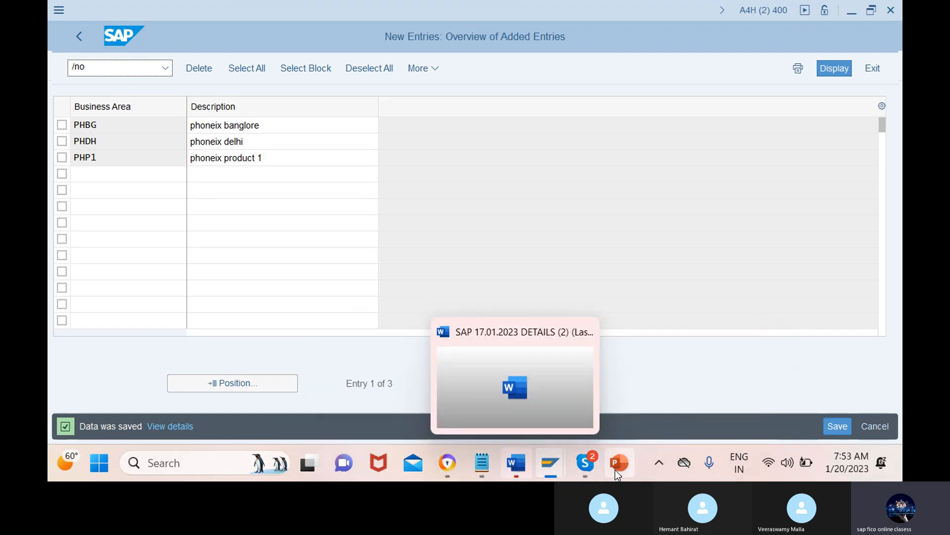
{"action": "mouse_move", "coordinate": [621, 468]}
{"action": "left_click", "coordinate": [652, 388]}
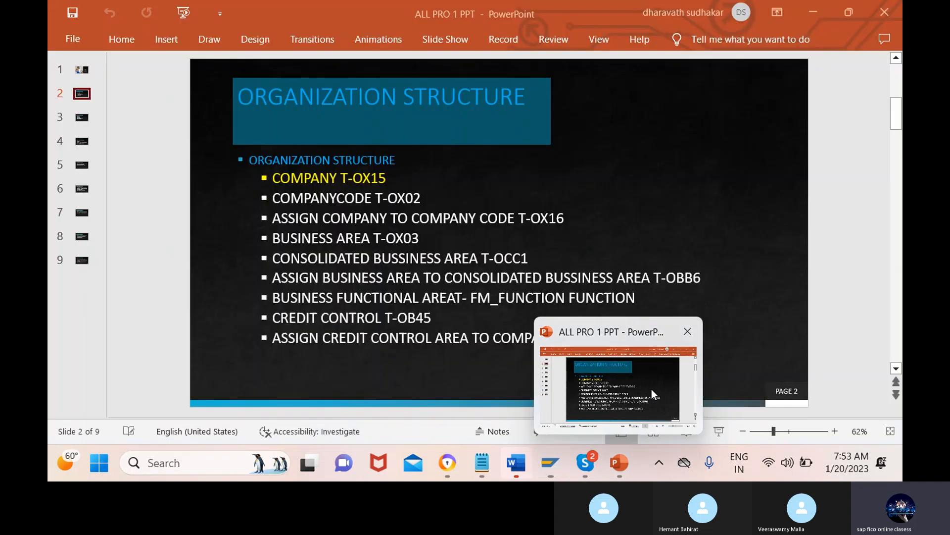
{"action": "left_click", "coordinate": [529, 257]}
{"action": "left_click_drag", "start_coordinate": [528, 257], "coordinate": [481, 258]}
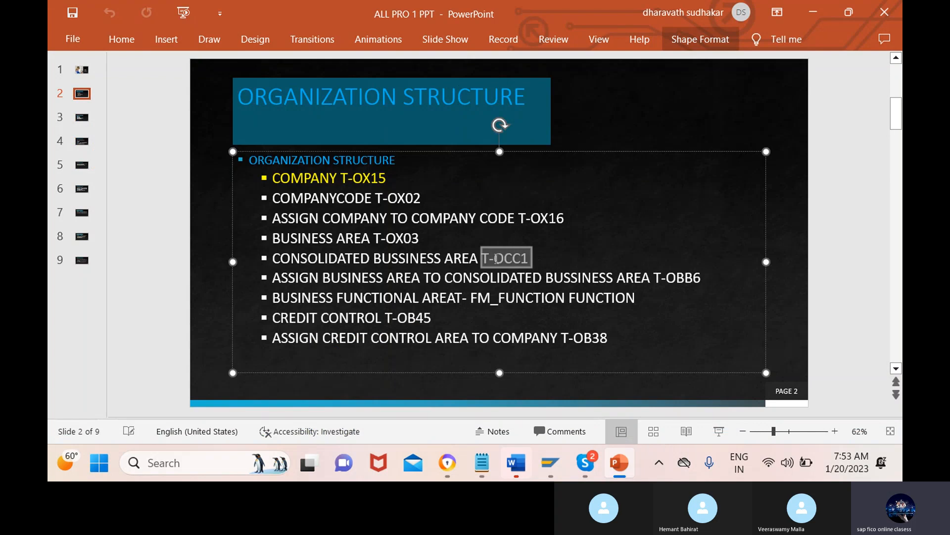
{"action": "left_click", "coordinate": [545, 263]}
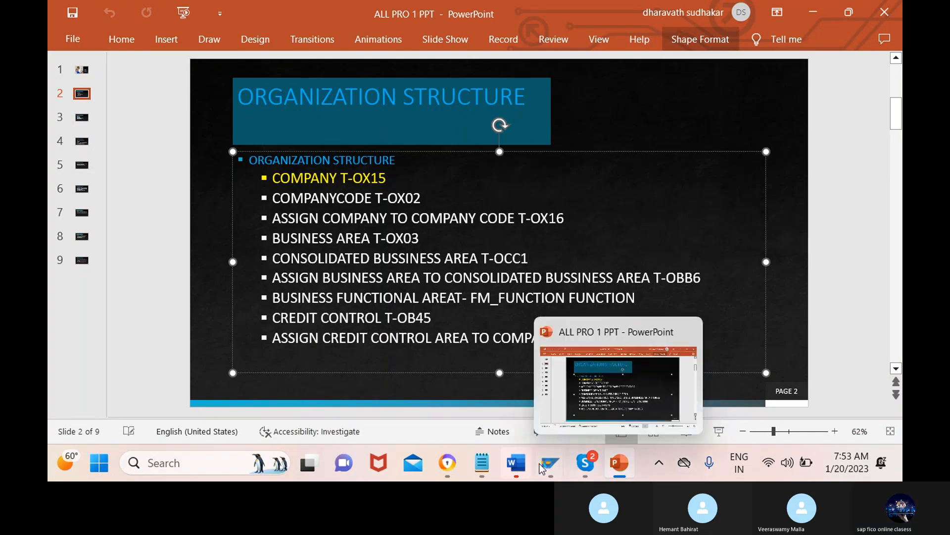
Step: Switch back to the SAP business area session and run transaction /nocc1 for consolidation business areas
{"action": "mouse_move", "coordinate": [551, 463]}
{"action": "left_click", "coordinate": [554, 387]}
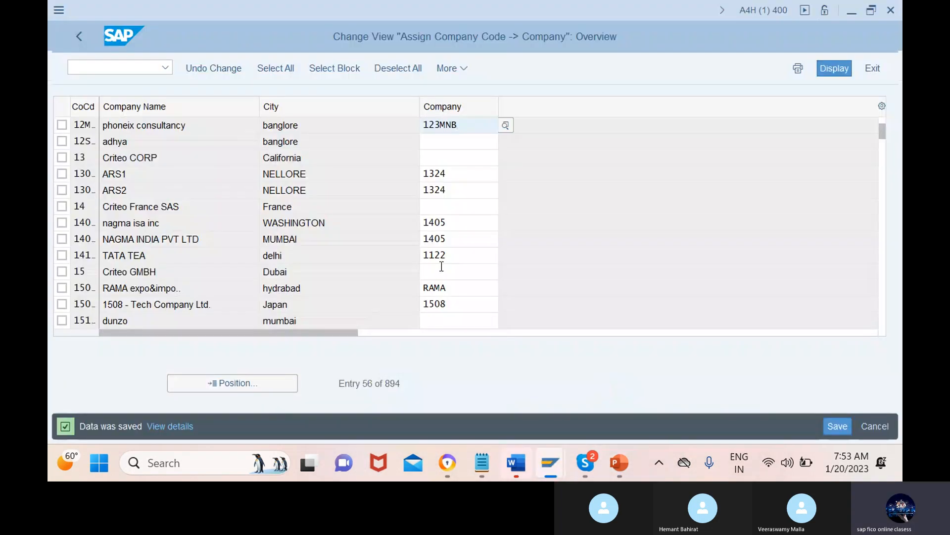
{"action": "mouse_move", "coordinate": [550, 463]}
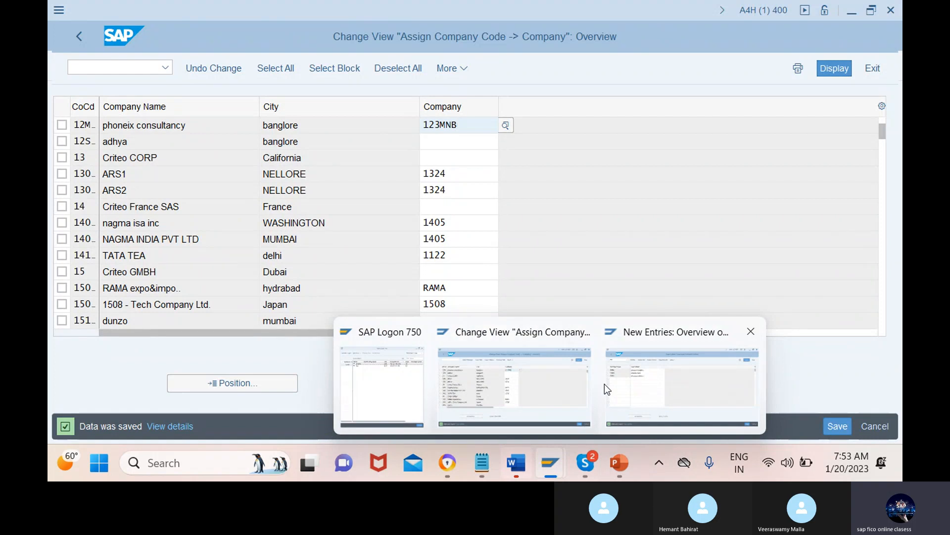
{"action": "left_click", "coordinate": [687, 380]}
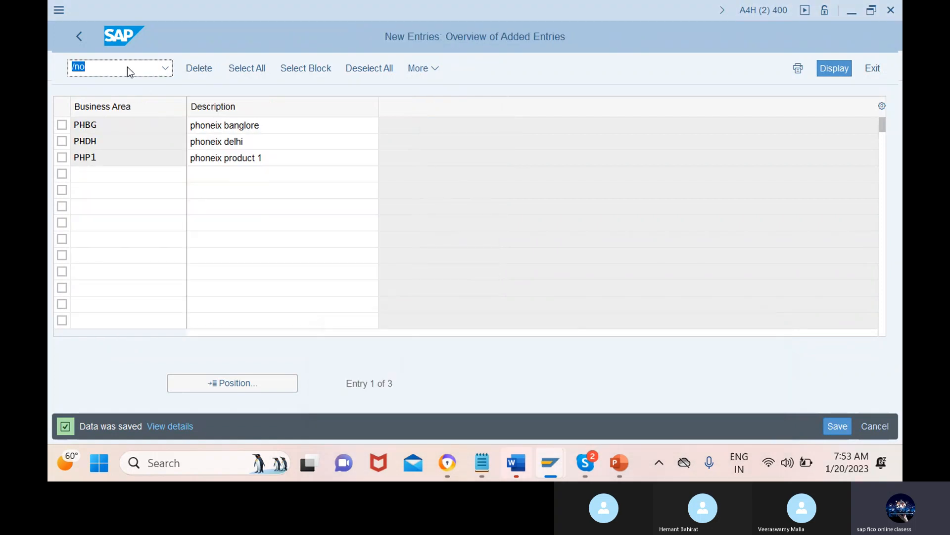
{"action": "left_click", "coordinate": [111, 64]}
{"action": "type", "text": "cc1"}
{"action": "key", "text": "Return"}
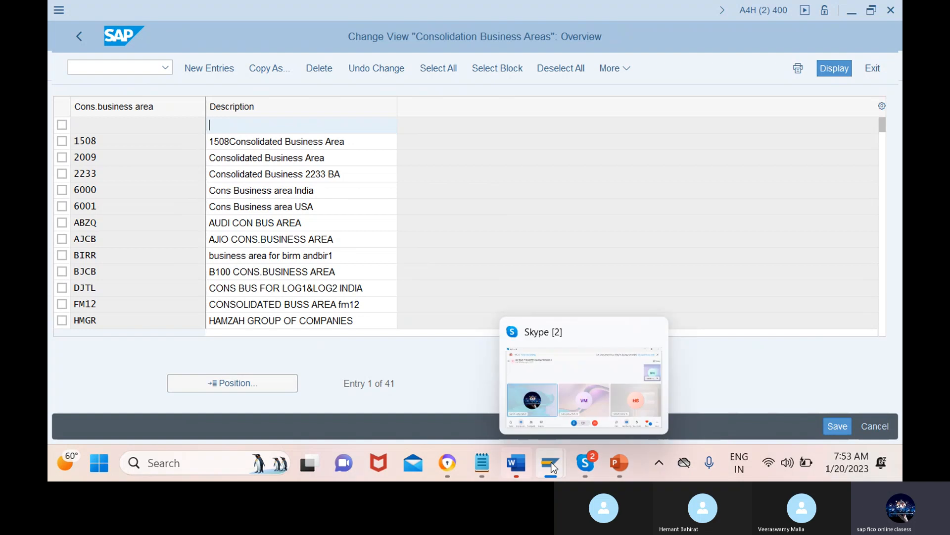
Step: Start a copy of the consolidation business area 6000 to use it as the template for a new entry
{"action": "mouse_move", "coordinate": [554, 468]}
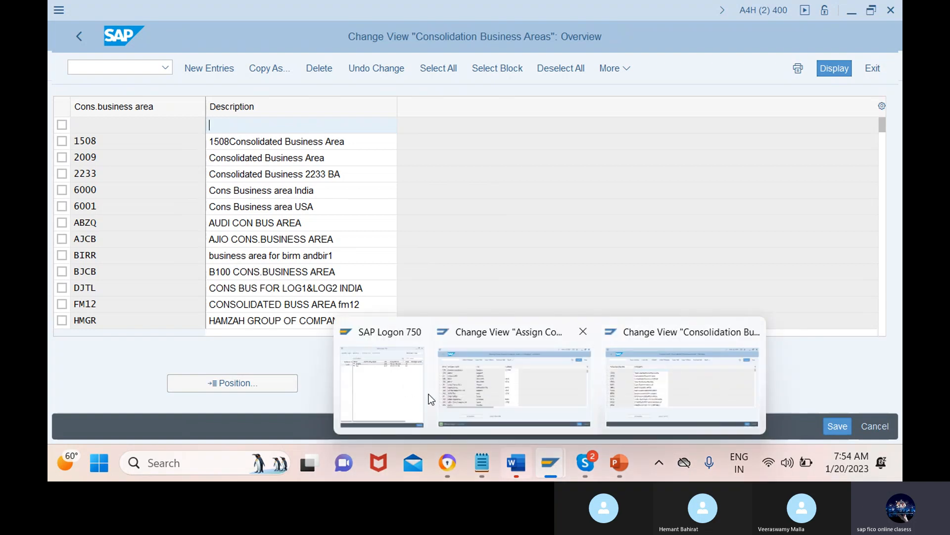
{"action": "left_click", "coordinate": [646, 387]}
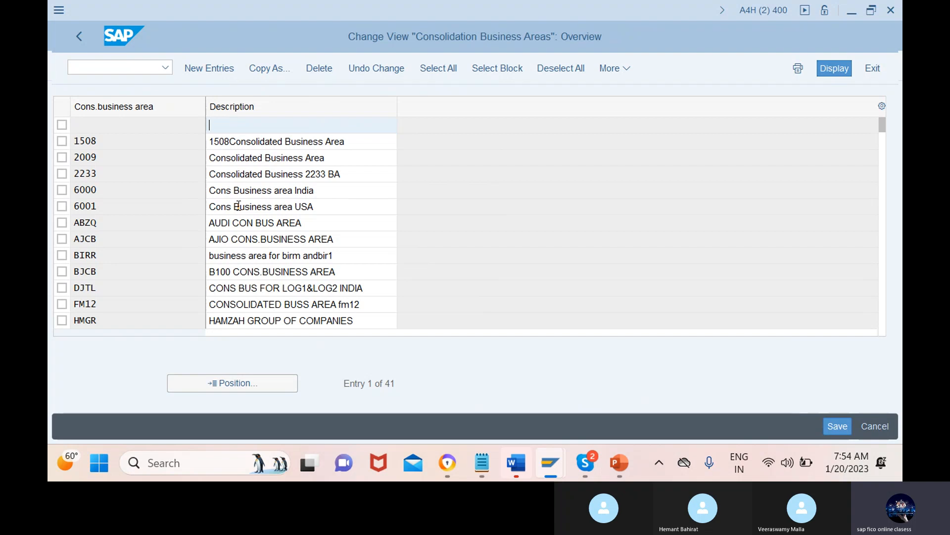
{"action": "left_click", "coordinate": [268, 68]}
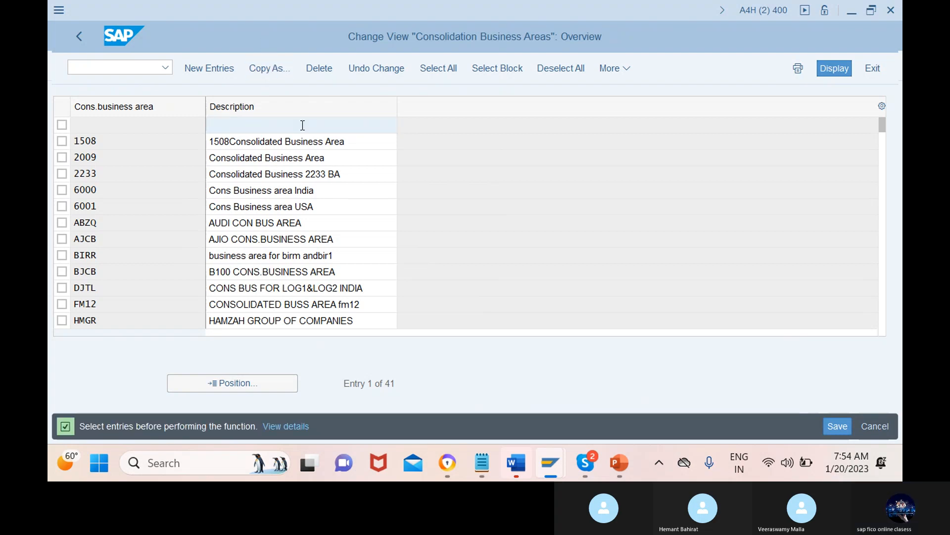
{"action": "left_click", "coordinate": [62, 158]}
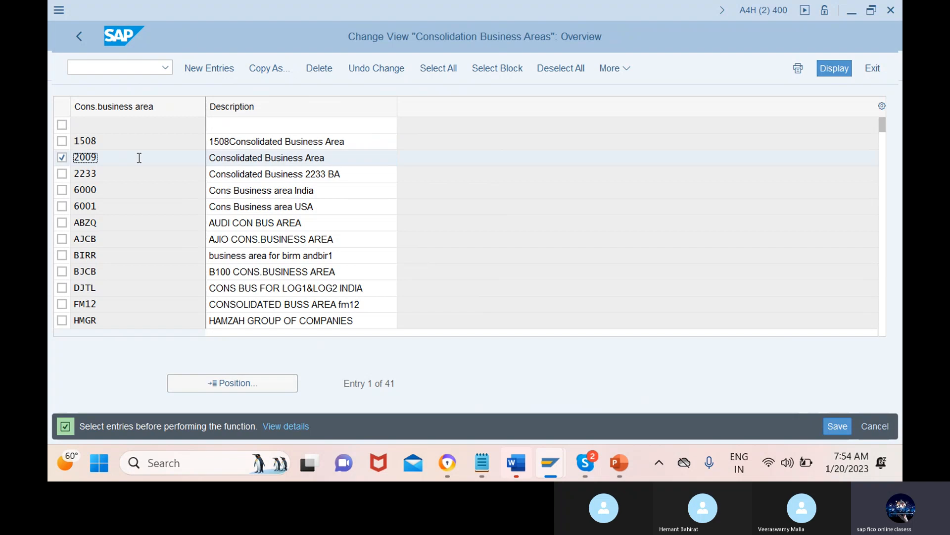
{"action": "left_click", "coordinate": [62, 190]}
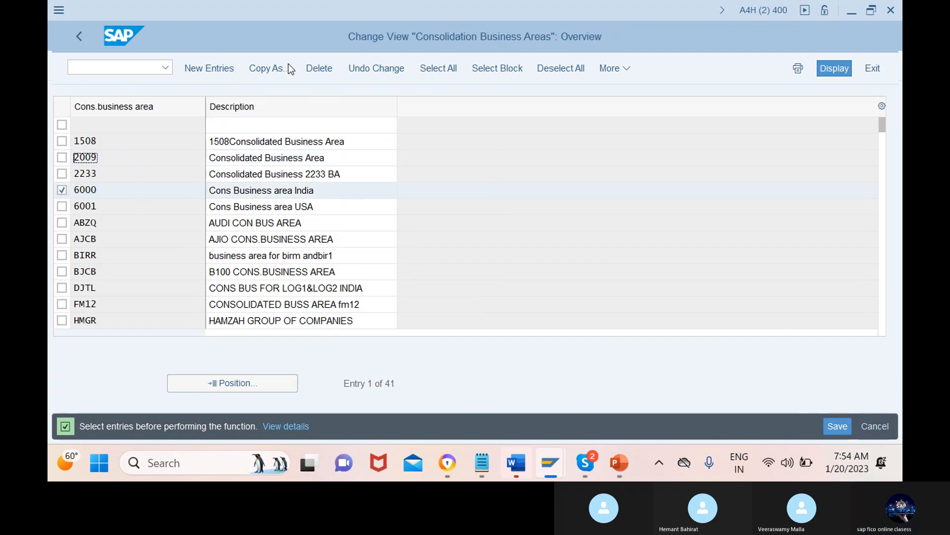
{"action": "left_click", "coordinate": [268, 70]}
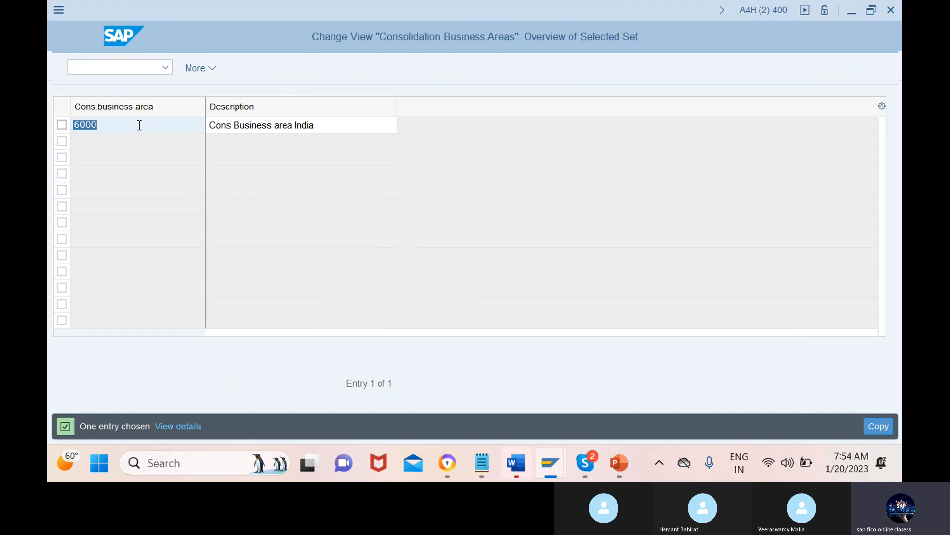
Step: Set the copied entry's consolidation business area to 12mn with the description "Cons Business area for phoneix" and apply the copy
{"action": "type", "text": "12"}
{"action": "type", "text": "mn"}
{"action": "key", "text": "Tab"}
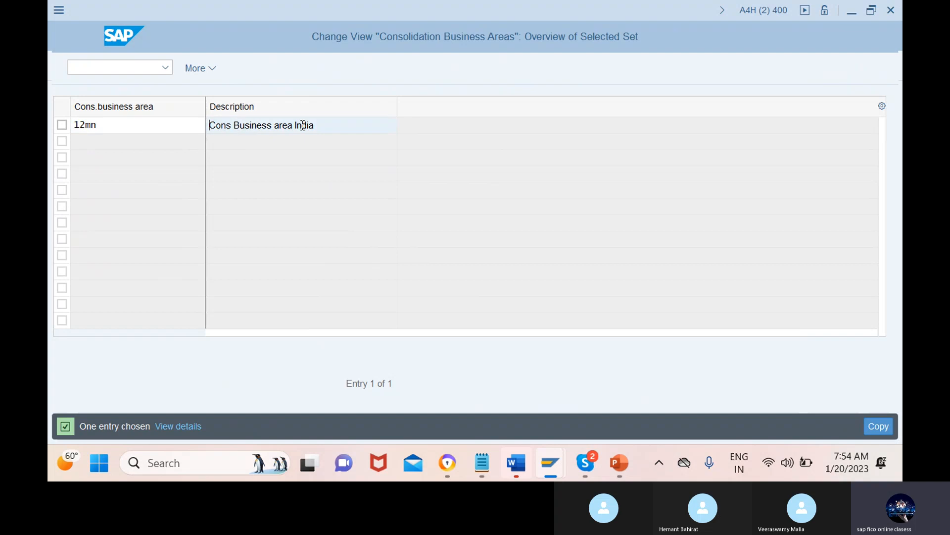
{"action": "left_click", "coordinate": [345, 129]}
{"action": "key", "text": "BackSpace"}
{"action": "key", "text": "BackSpace"}
{"action": "key", "text": "BackSpace"}
{"action": "key", "text": "BackSpace"}
{"action": "key", "text": "BackSpace"}
{"action": "type", "text": "for phoneix"}
{"action": "left_click", "coordinate": [139, 125]}
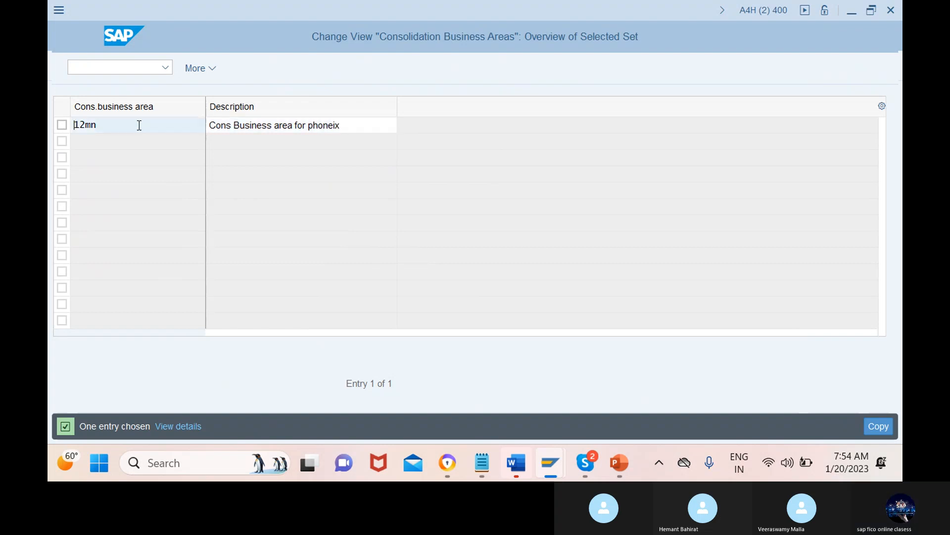
{"action": "key", "text": "Return"}
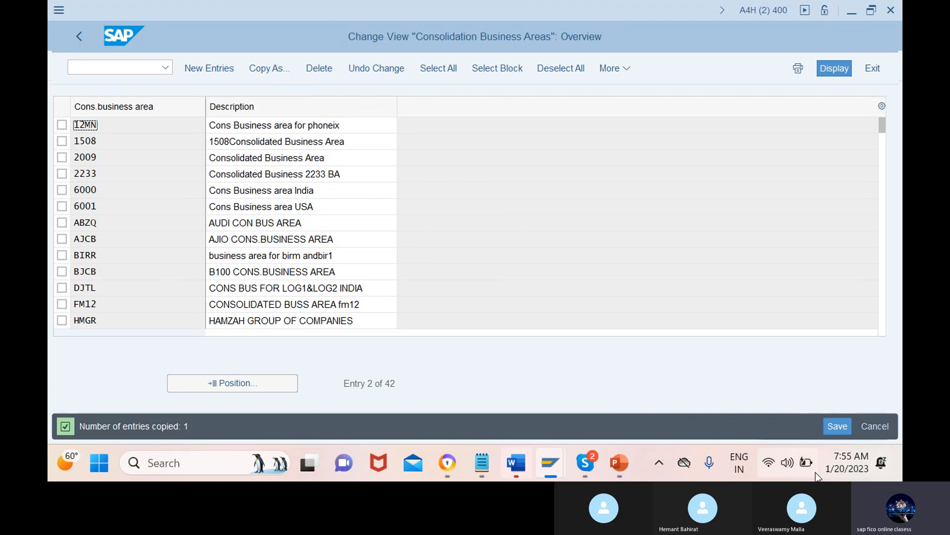
Step: Save the new consolidation business area under a new customizing request with the short description "cons buss area for phoneix"
{"action": "left_click", "coordinate": [839, 429]}
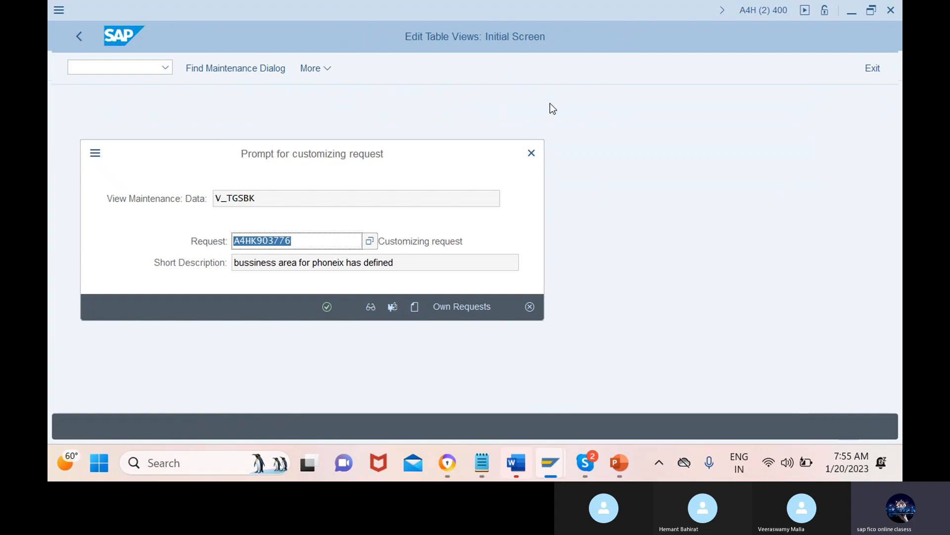
{"action": "left_click", "coordinate": [415, 307]}
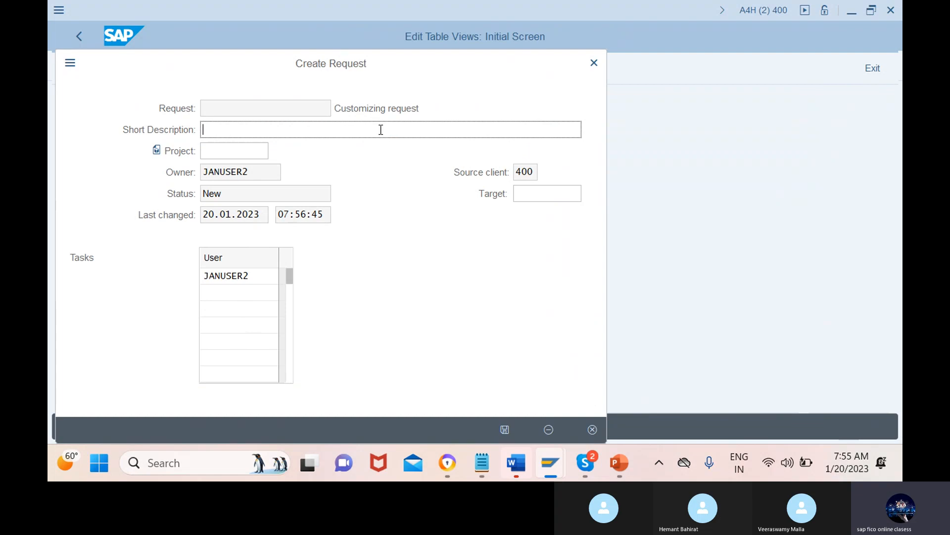
{"action": "type", "text": "cons buss area for ph"}
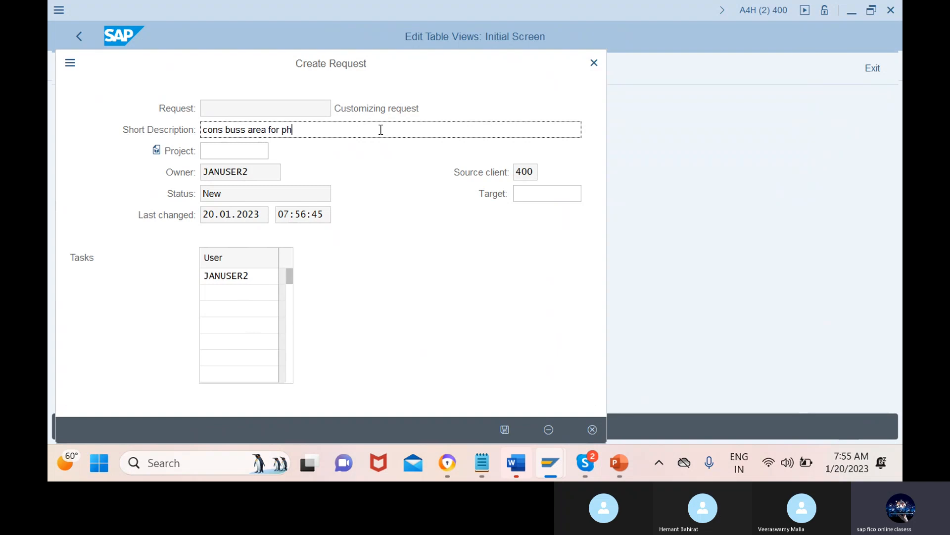
{"action": "type", "text": "oneix"}
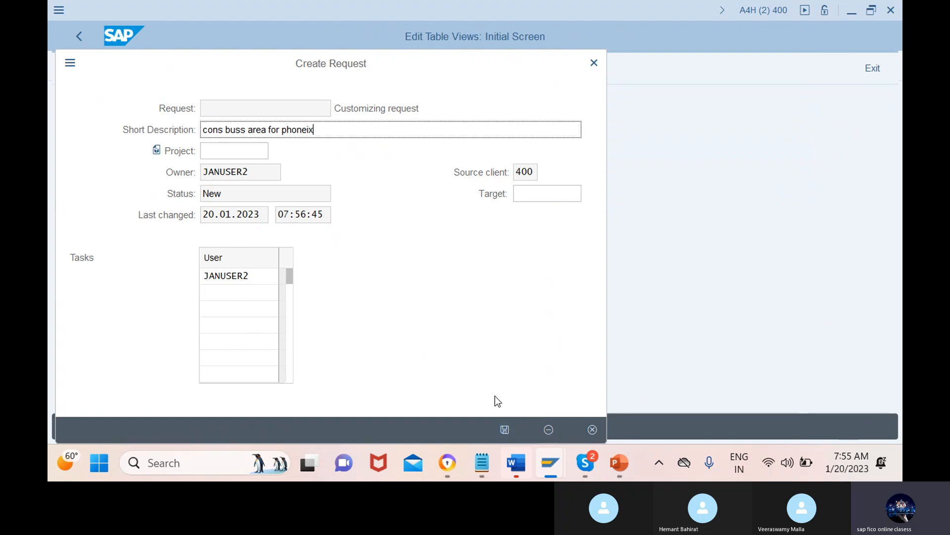
{"action": "left_click", "coordinate": [504, 431]}
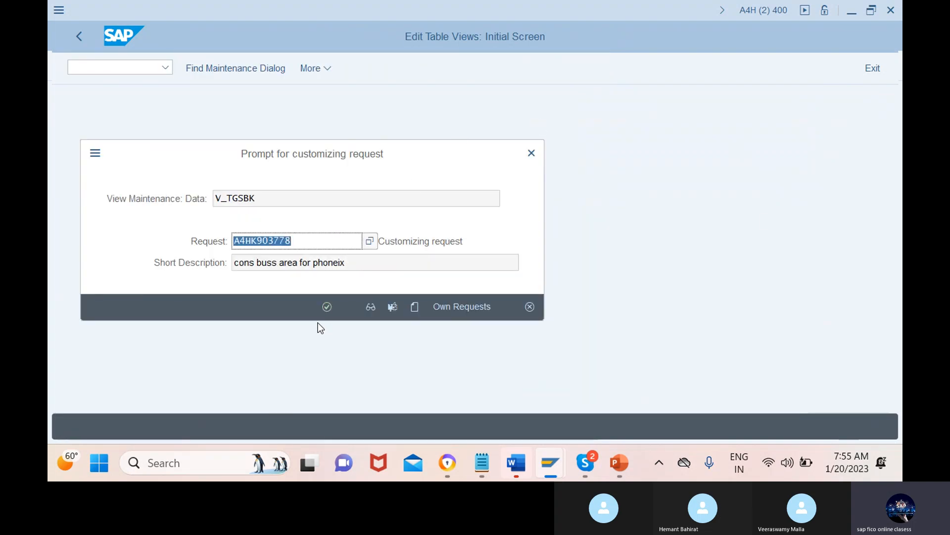
{"action": "left_click", "coordinate": [328, 306]}
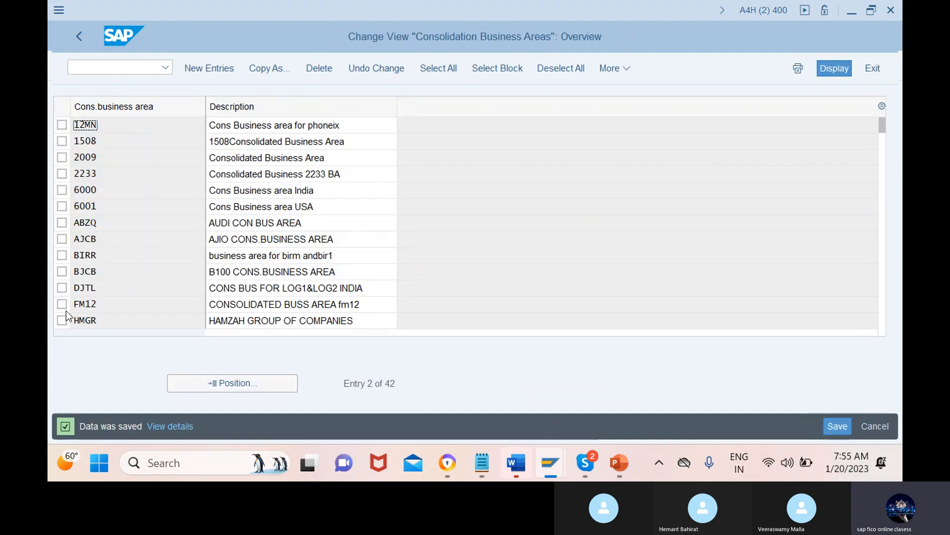
Step: Position the consolidation business area list on entry 12mn and check its key and description
{"action": "left_click", "coordinate": [233, 386]}
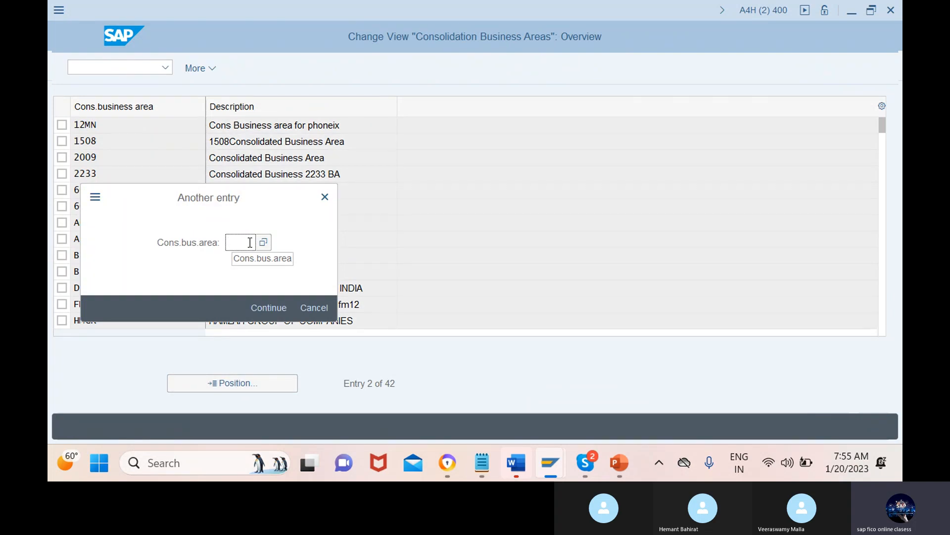
{"action": "type", "text": "12"}
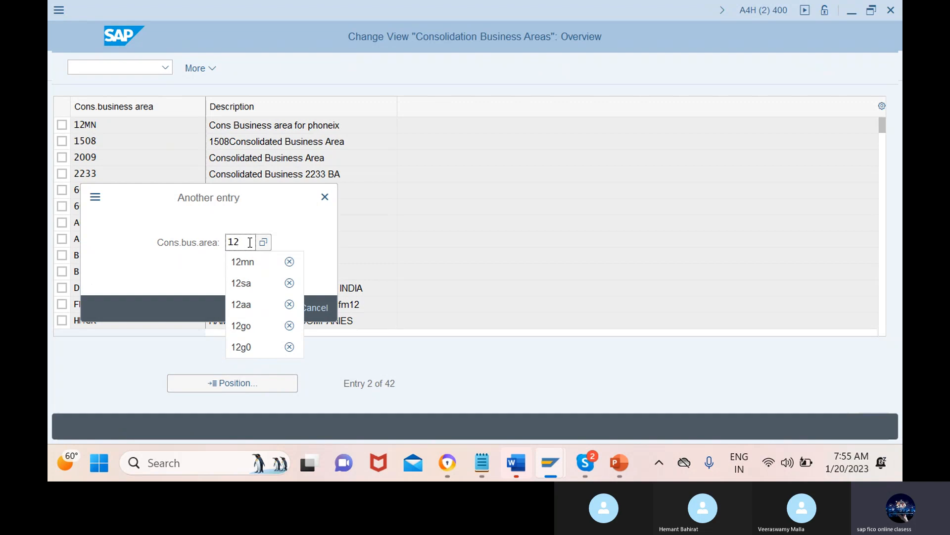
{"action": "type", "text": "mn"}
{"action": "left_click", "coordinate": [269, 307]}
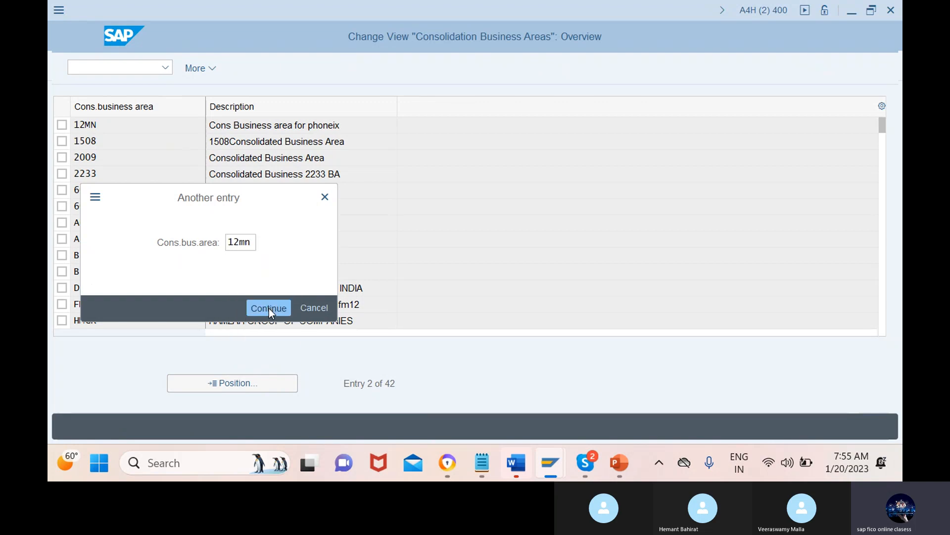
{"action": "double_click", "coordinate": [139, 125]}
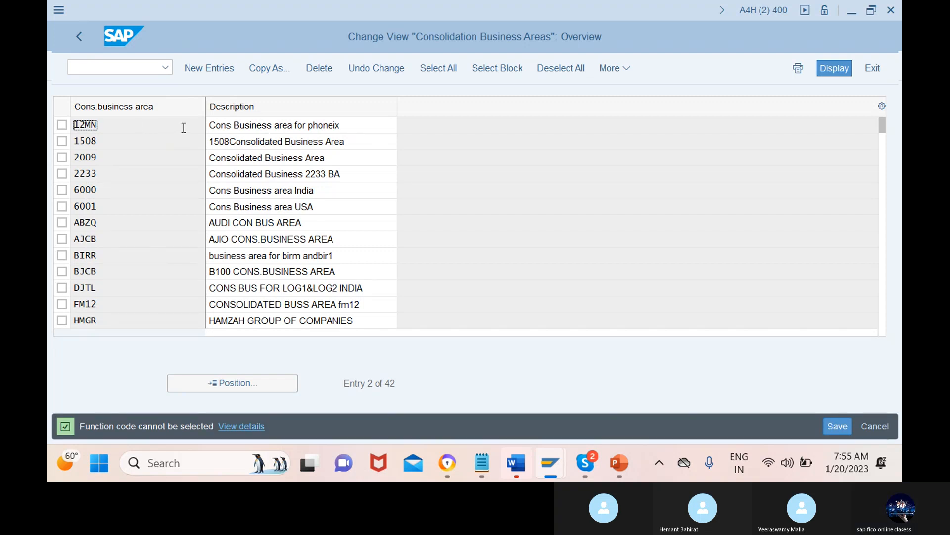
{"action": "left_click_drag", "start_coordinate": [245, 122], "coordinate": [303, 125]}
{"action": "left_click", "coordinate": [302, 125]}
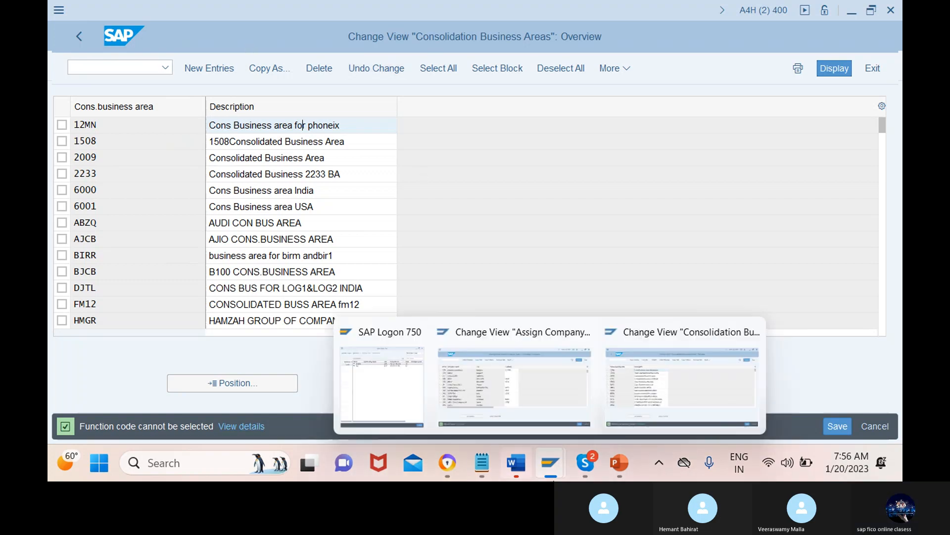
Step: Switch to the PowerPoint slide and look up the transaction code for assigning business areas to the consolidated business area
{"action": "mouse_move", "coordinate": [632, 465]}
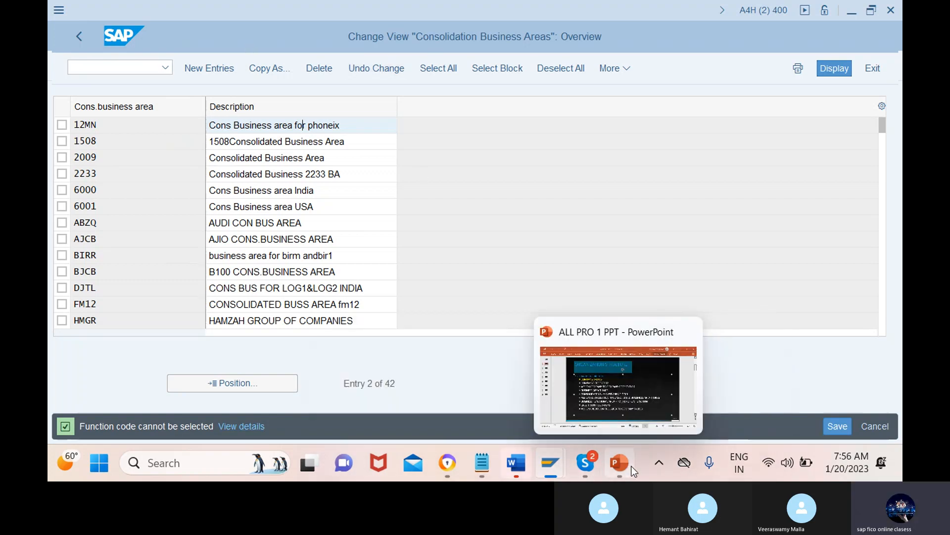
{"action": "left_click", "coordinate": [643, 397]}
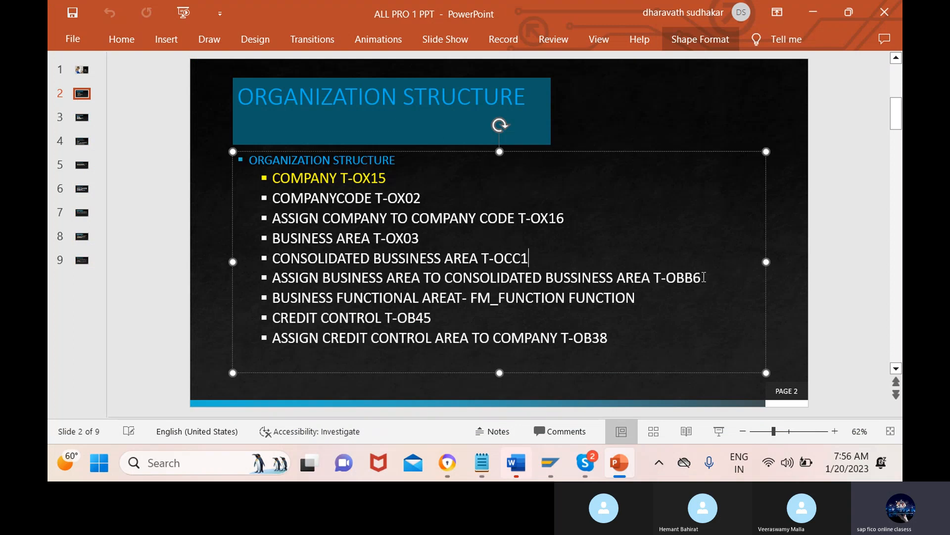
{"action": "left_click_drag", "start_coordinate": [703, 278], "coordinate": [672, 279]}
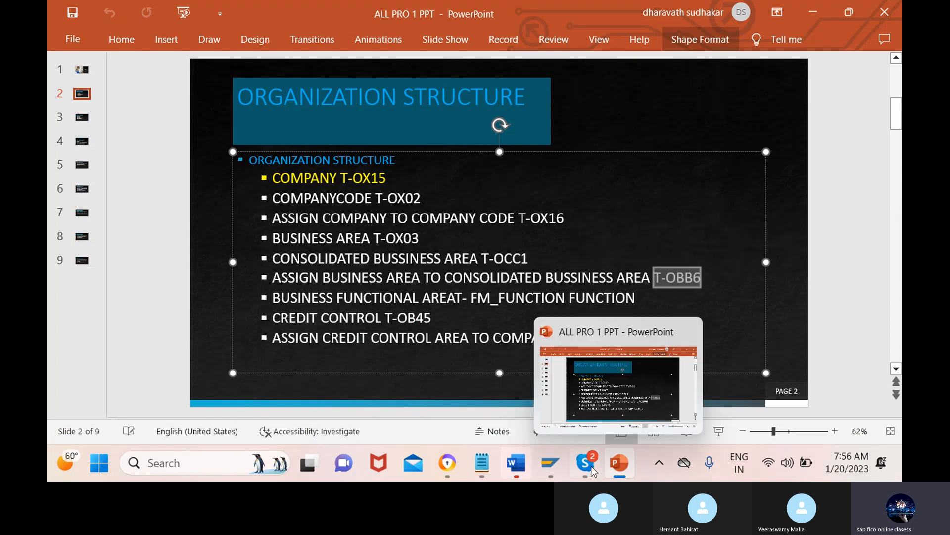
Step: Switch to the SAP consolidation business area session, run transaction OBB6 and open the dialog for positioning on another business area
{"action": "mouse_move", "coordinate": [552, 470]}
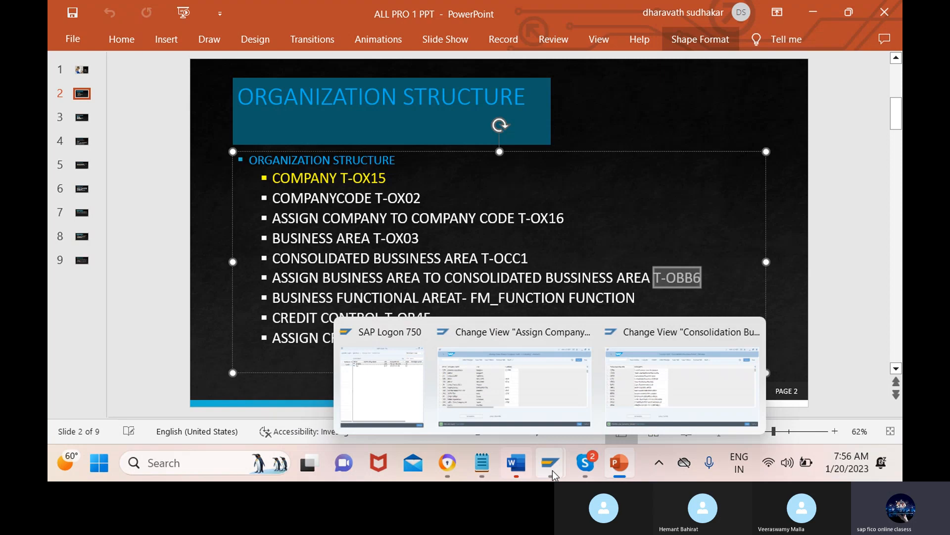
{"action": "left_click", "coordinate": [658, 383]}
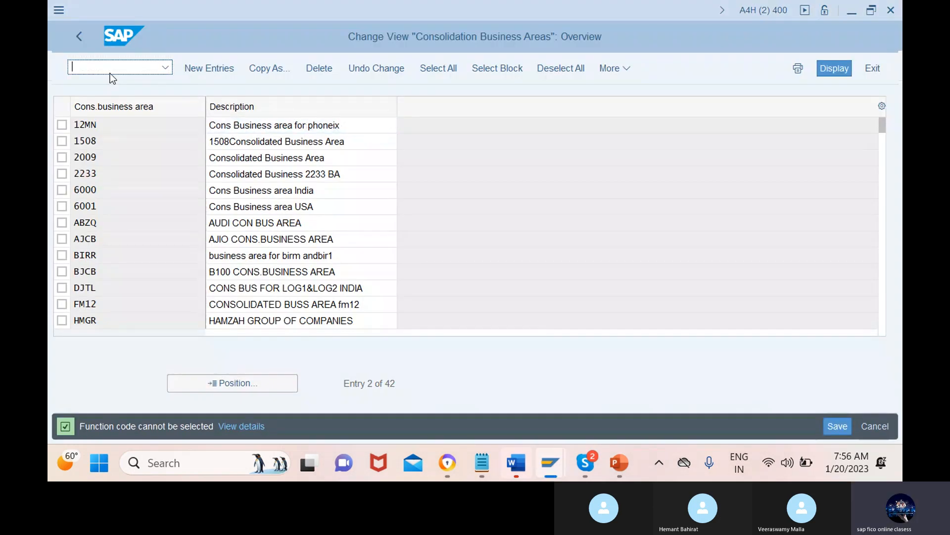
{"action": "type", "text": "/n"}
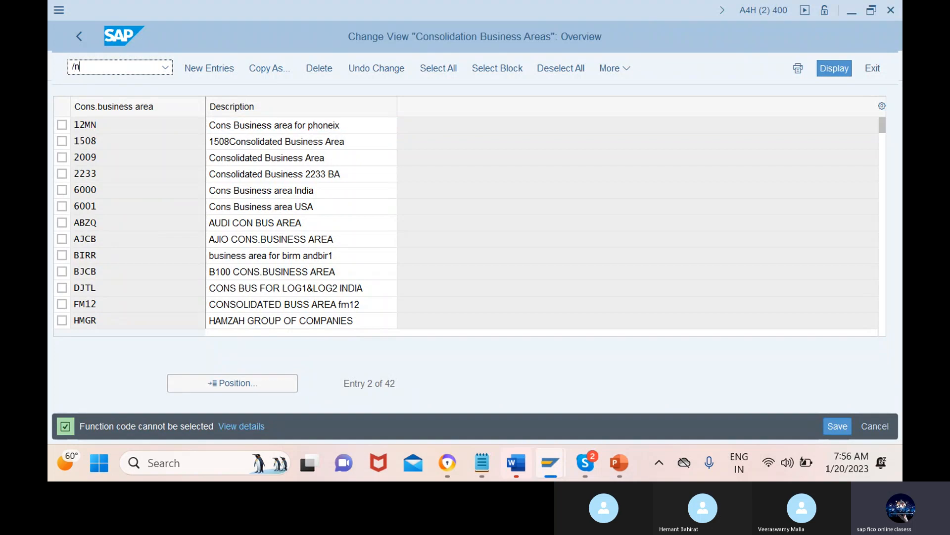
{"action": "type", "text": "obb6"}
{"action": "mouse_move", "coordinate": [548, 467]}
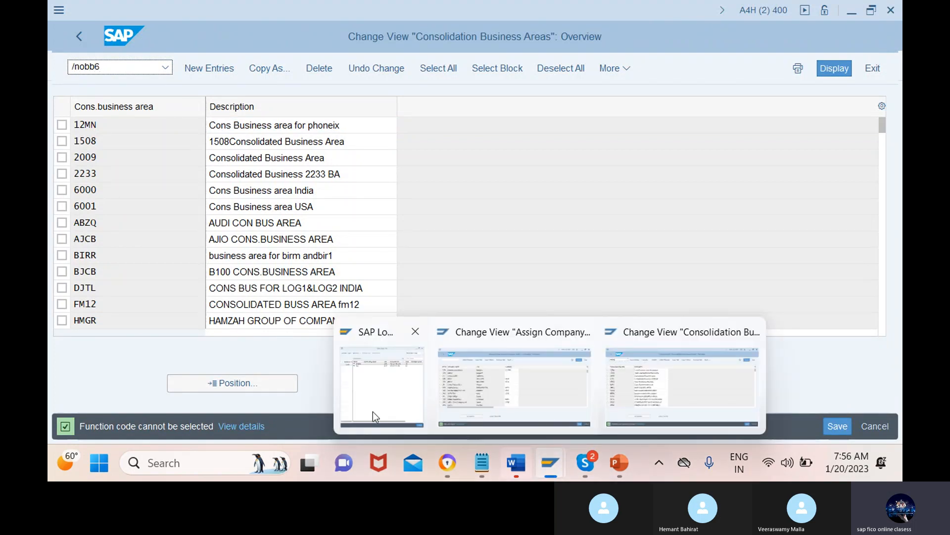
{"action": "left_click", "coordinate": [626, 386]}
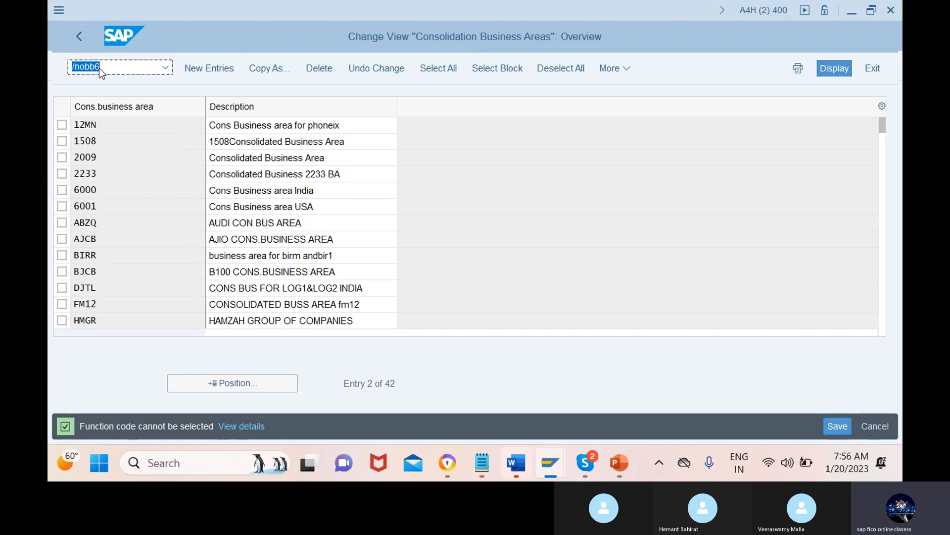
{"action": "left_click", "coordinate": [144, 68]}
{"action": "key", "text": "Return"}
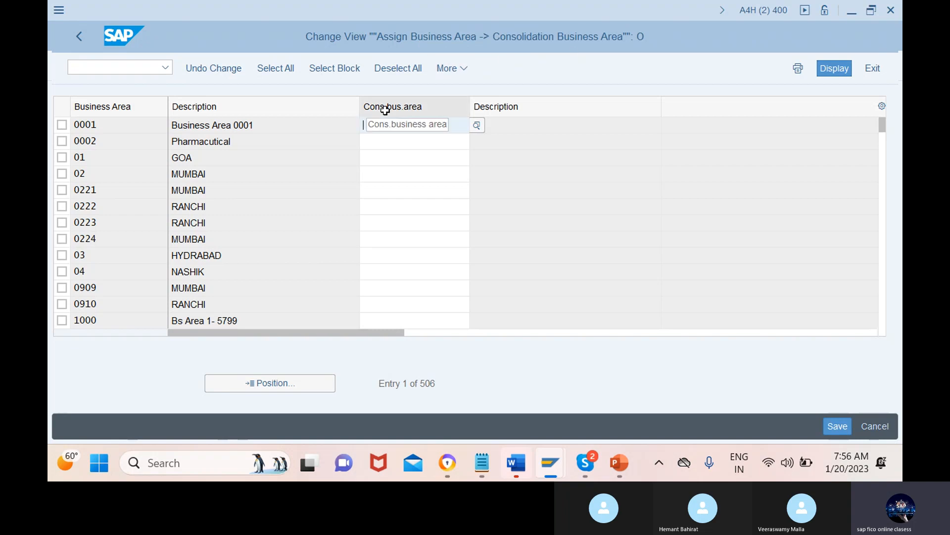
{"action": "left_click", "coordinate": [270, 383]}
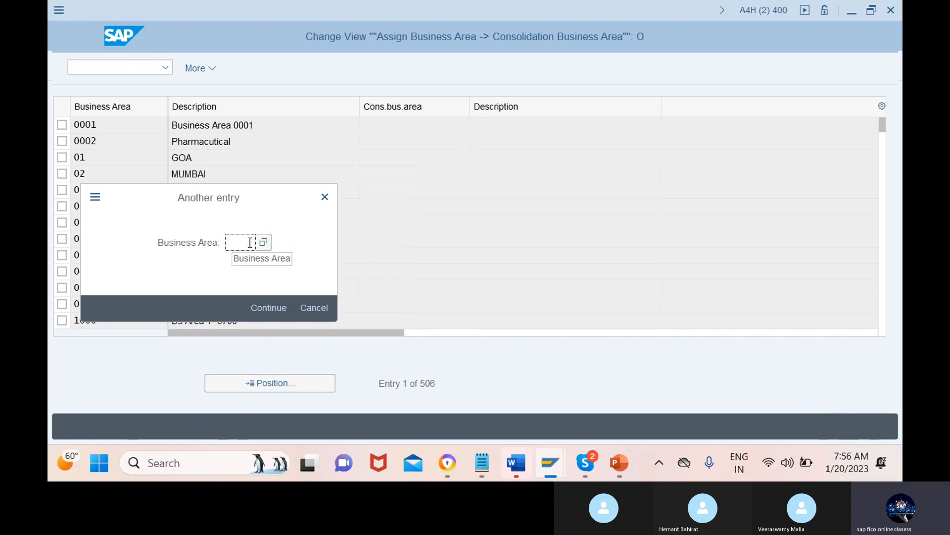
{"action": "type", "text": "12mn"}
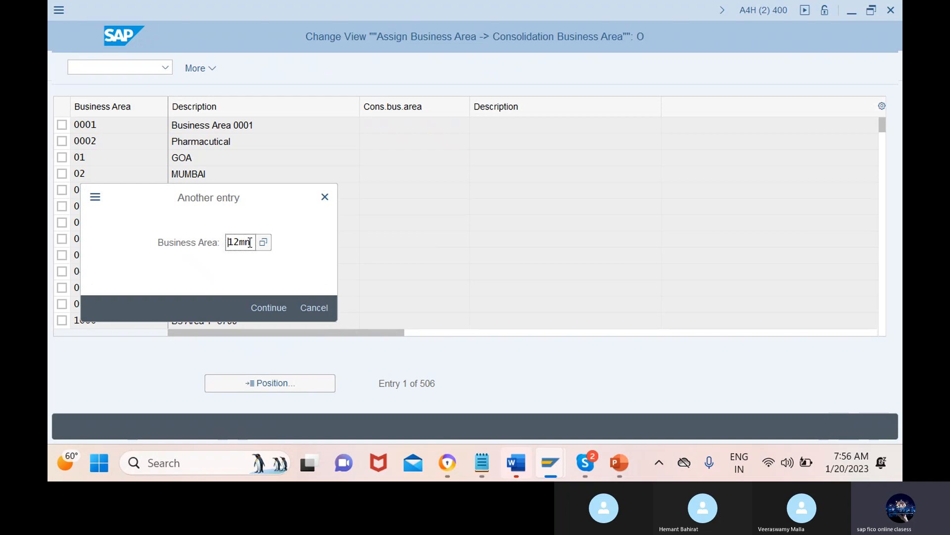
{"action": "left_click", "coordinate": [252, 242]}
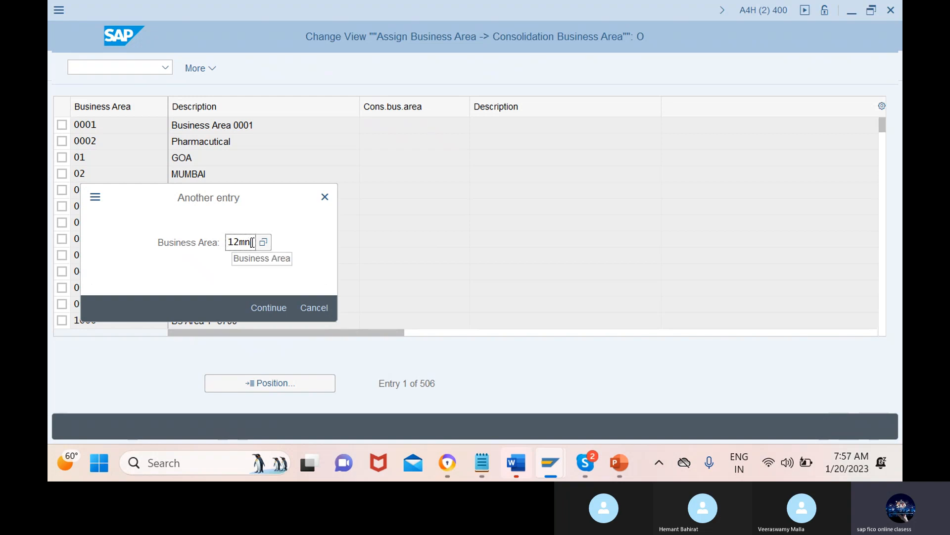
{"action": "key", "text": "BackSpace"}
{"action": "key", "text": "BackSpace"}
{"action": "key", "text": "BackSpace"}
{"action": "key", "text": "BackSpace"}
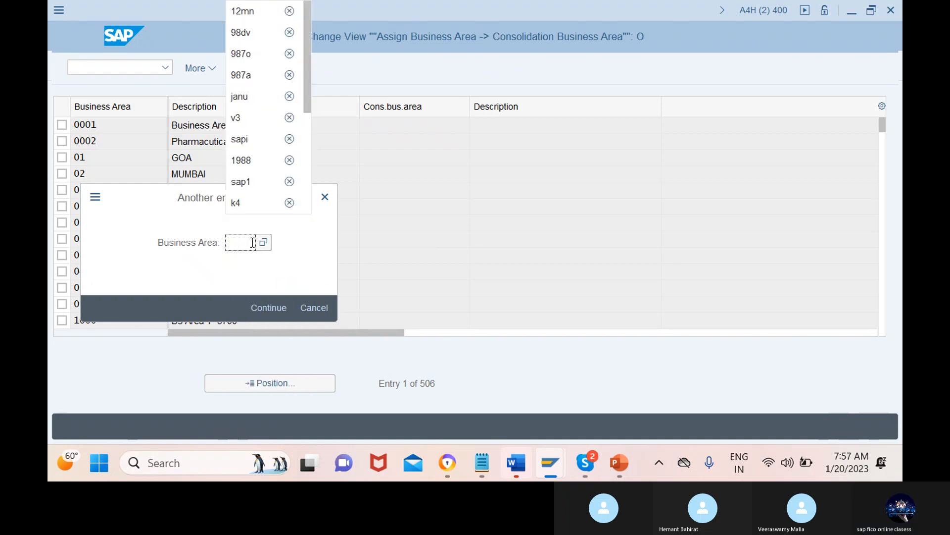
Step: Position the assignment list on business area phbg
{"action": "type", "text": "phbg"}
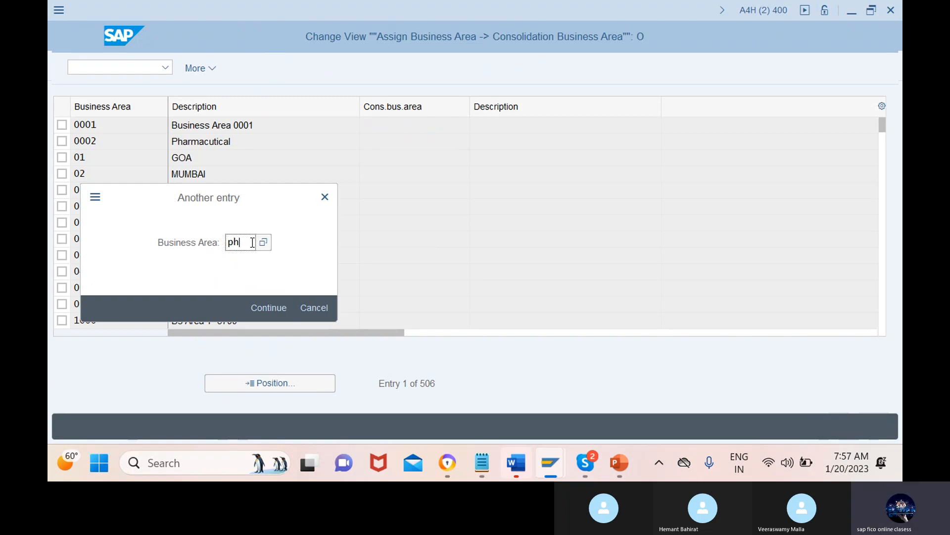
{"action": "left_click", "coordinate": [270, 307]}
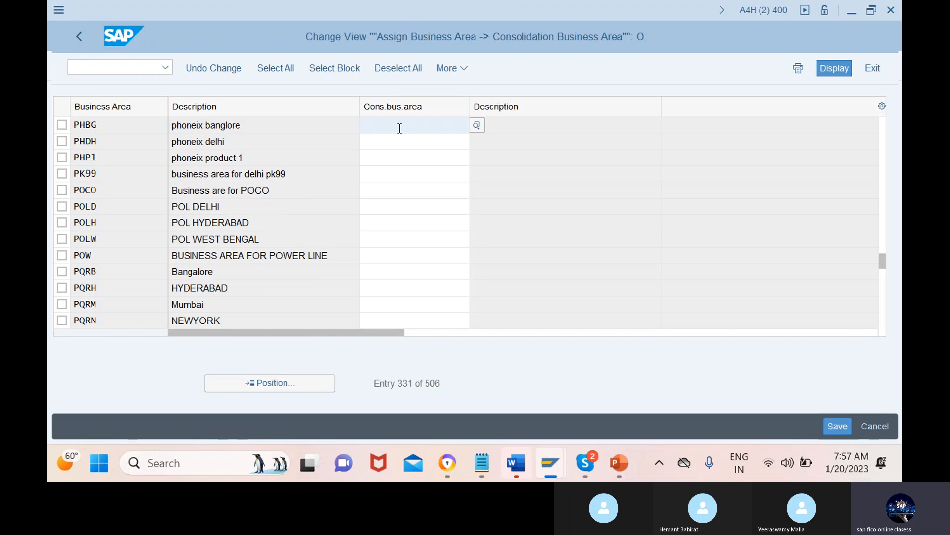
Step: Assign consolidation business area 12MN to the business areas PHBG, PHDH and PHP1 and validate the entries
{"action": "type", "text": "12"}
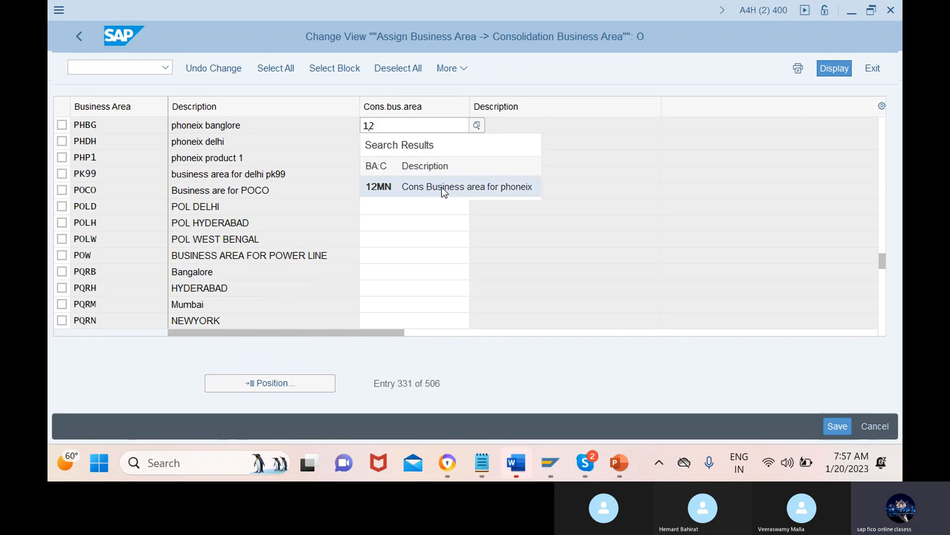
{"action": "left_click", "coordinate": [528, 190]}
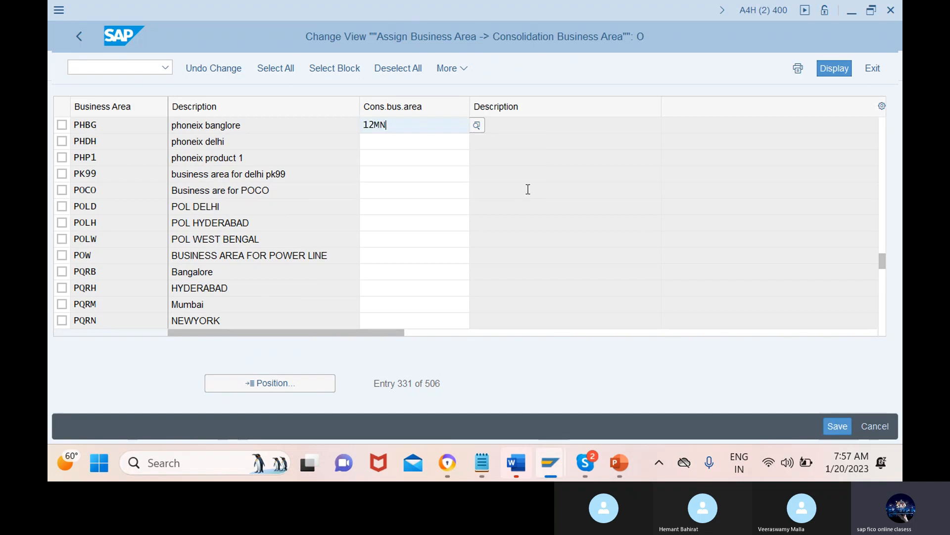
{"action": "left_click", "coordinate": [424, 145]}
{"action": "type", "text": "12"}
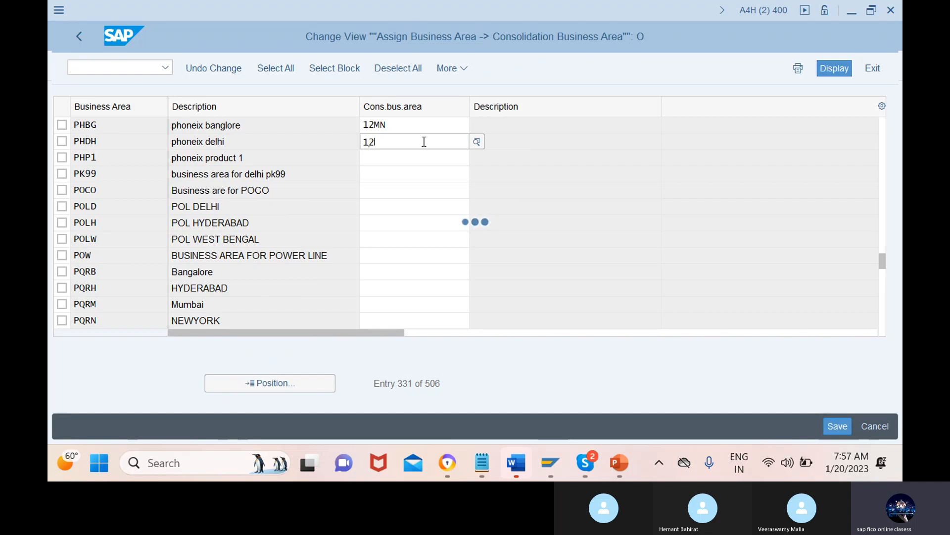
{"action": "type", "text": "mn"}
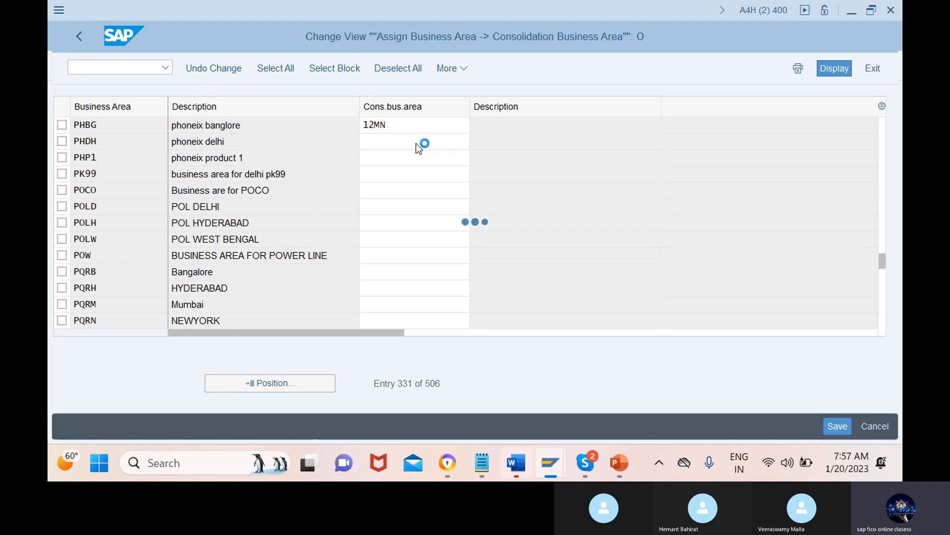
{"action": "left_click", "coordinate": [424, 142]}
{"action": "type", "text": "12mn"}
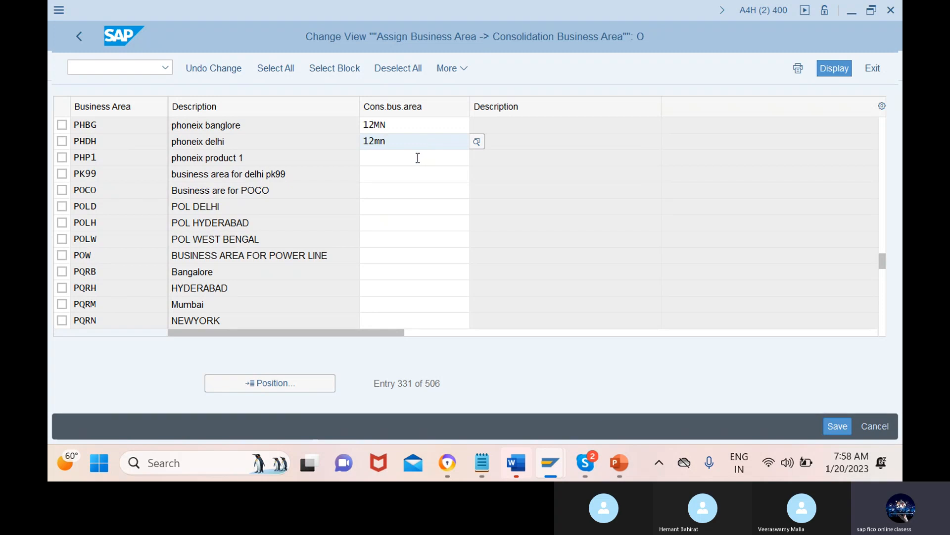
{"action": "left_click", "coordinate": [424, 157]}
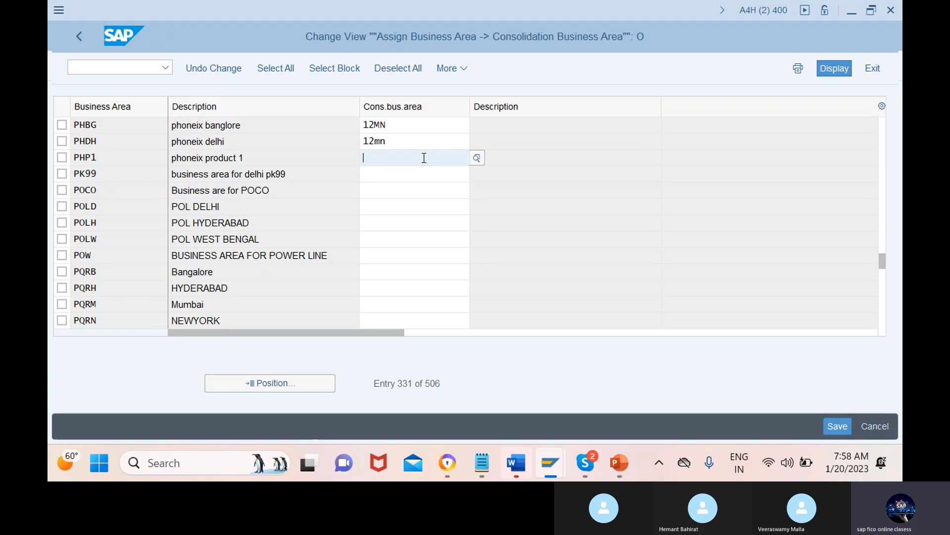
{"action": "type", "text": "12"}
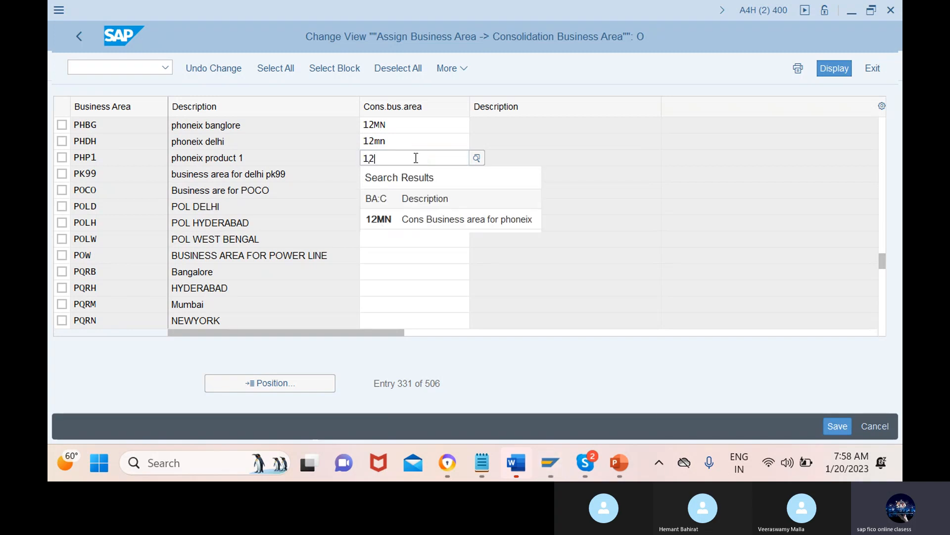
{"action": "left_click", "coordinate": [432, 219]}
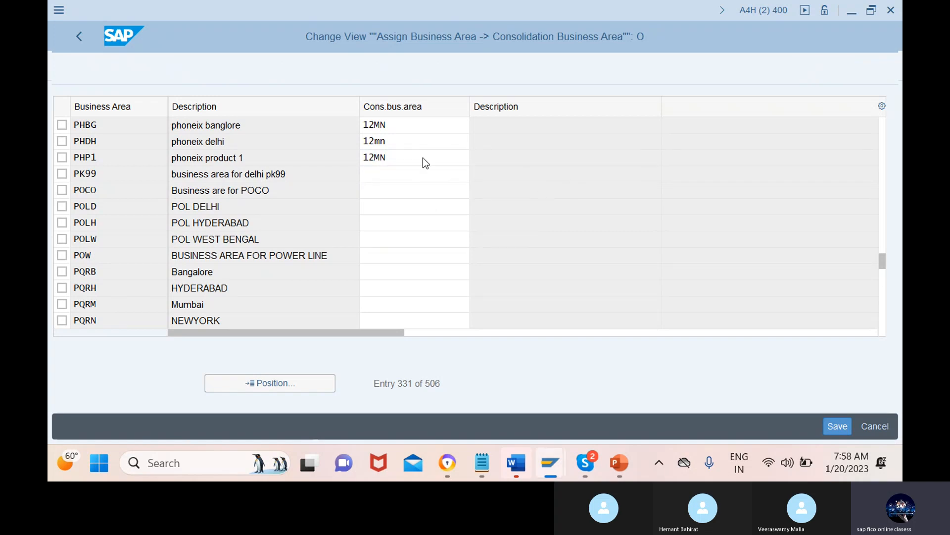
{"action": "key", "text": "Return"}
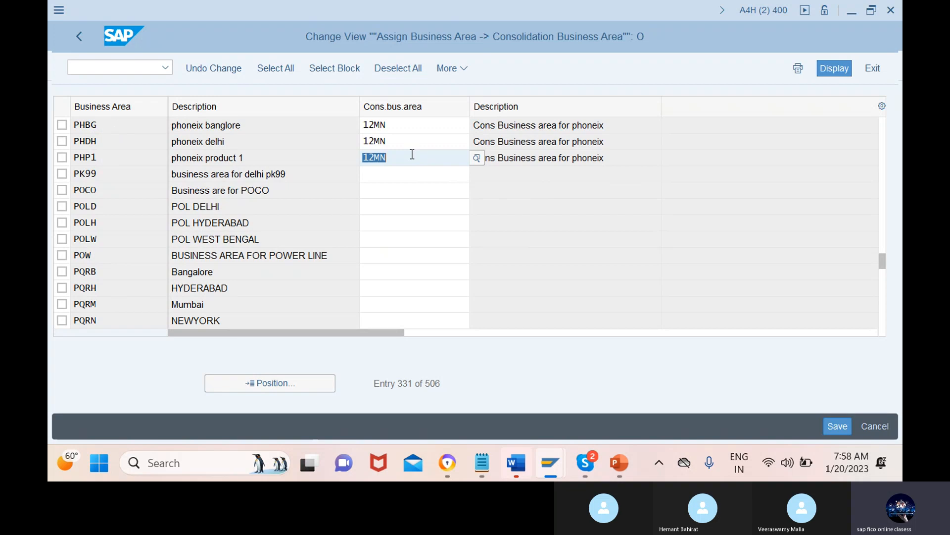
Step: Save the assignments under a new customizing request with the short description "ass buss area to cons buss area"
{"action": "left_click", "coordinate": [843, 422]}
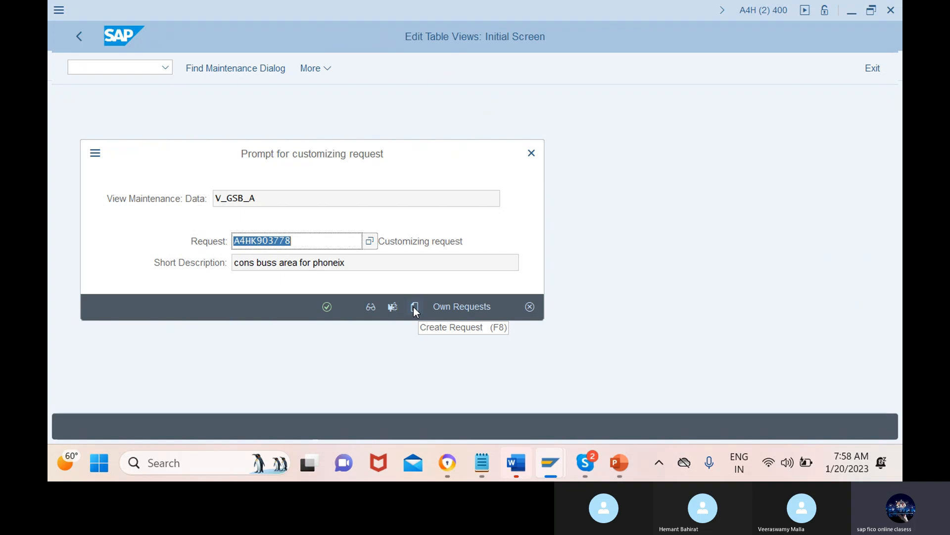
{"action": "left_click", "coordinate": [414, 307]}
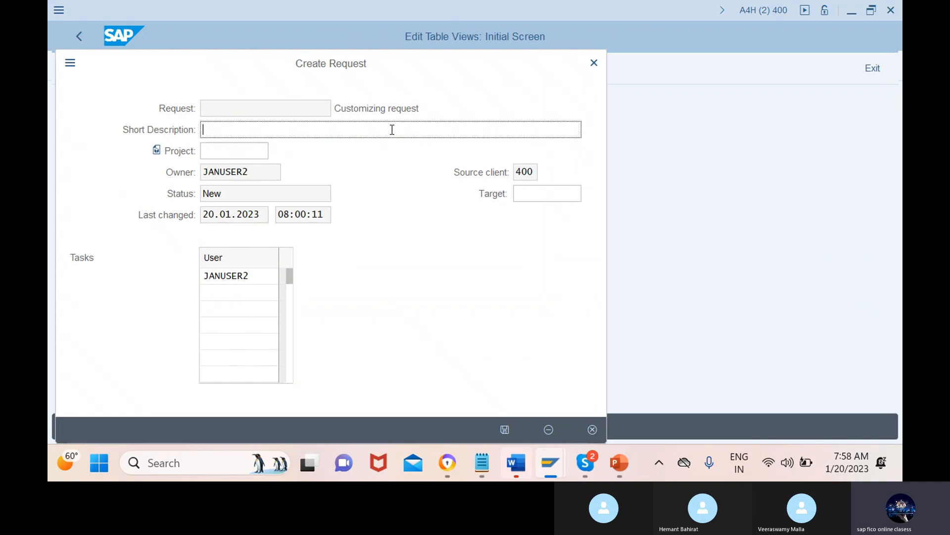
{"action": "type", "text": "ass buss area to cons buss area"}
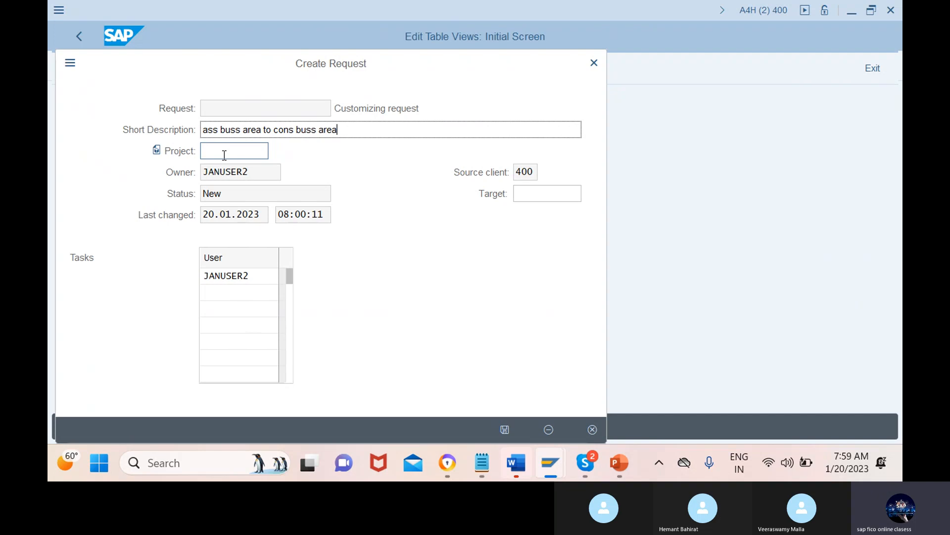
{"action": "left_click", "coordinate": [505, 429]}
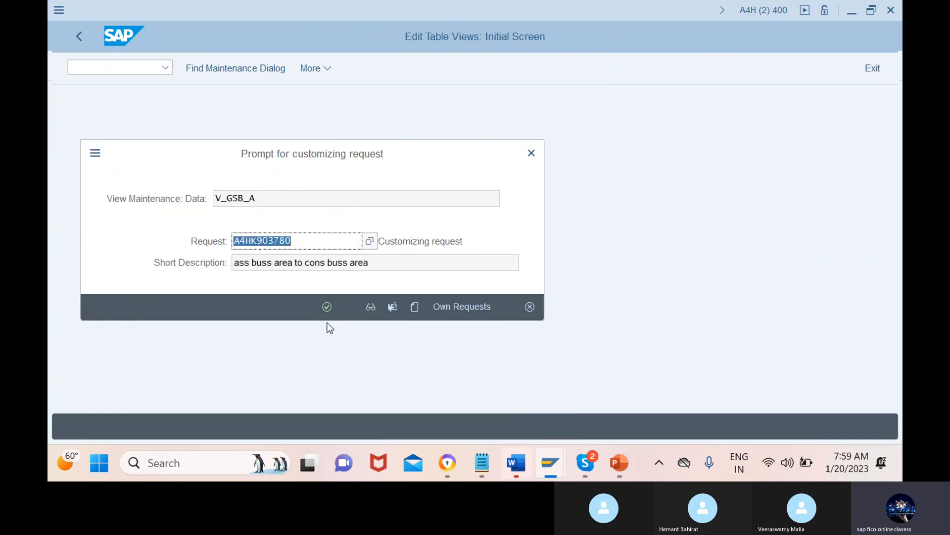
{"action": "left_click", "coordinate": [327, 308]}
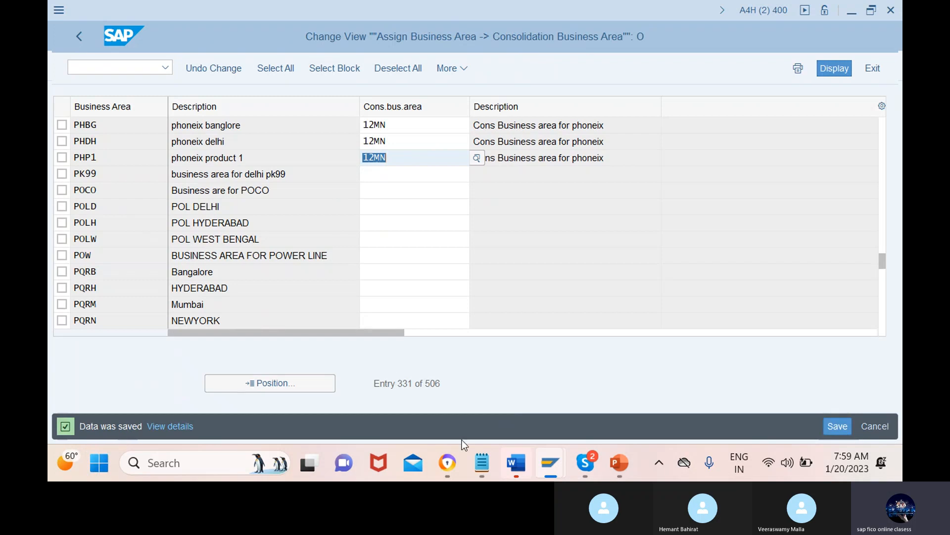
Step: Switch to the PowerPoint organization structure slide, check on the Skype call and return to the slide
{"action": "mouse_move", "coordinate": [635, 457]}
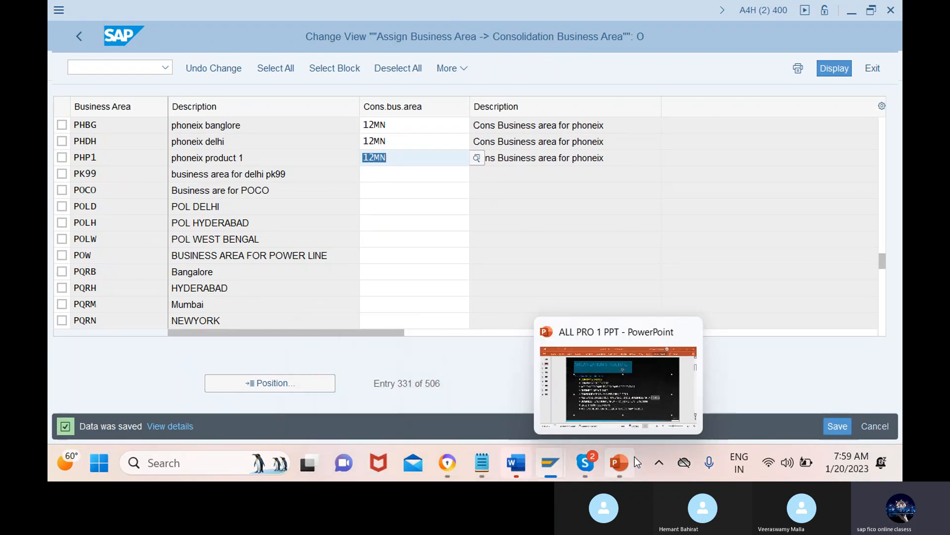
{"action": "left_click", "coordinate": [640, 391]}
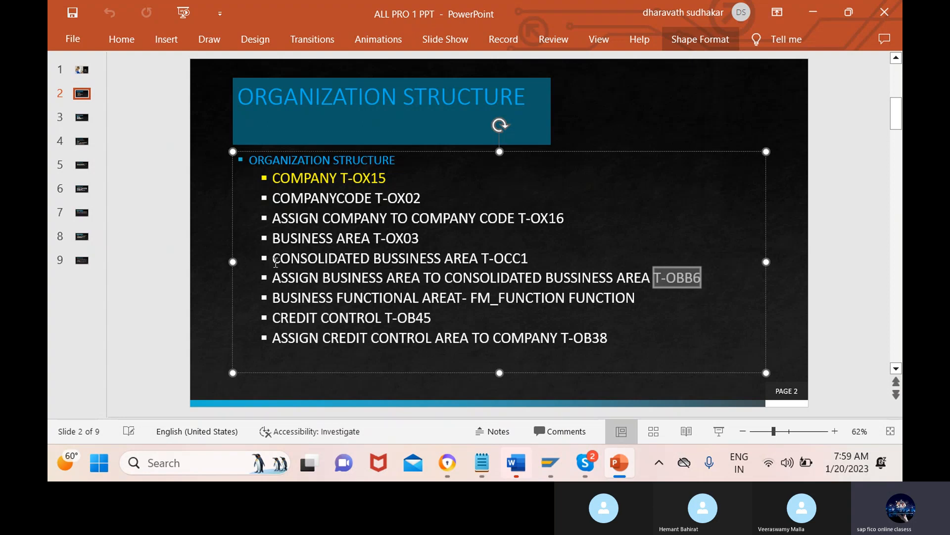
{"action": "mouse_move", "coordinate": [586, 460]}
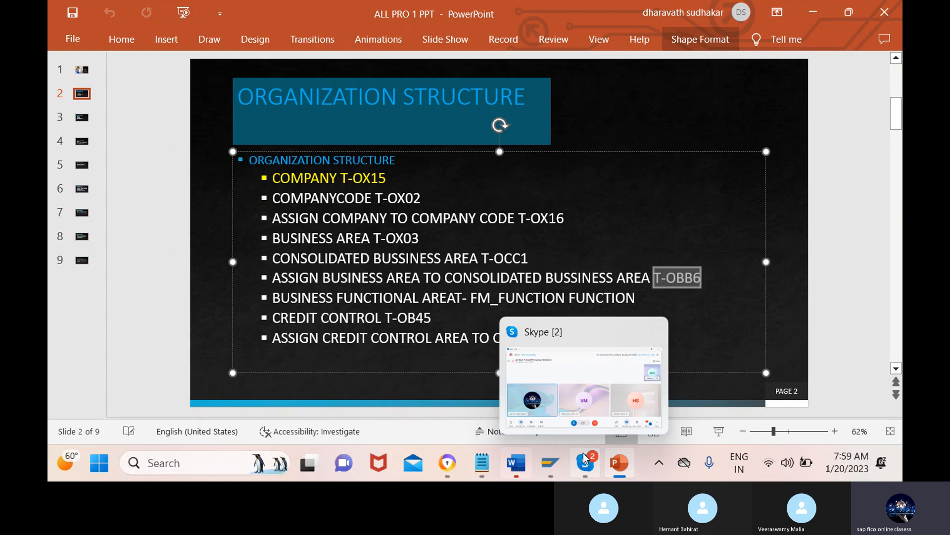
{"action": "left_click", "coordinate": [586, 402]}
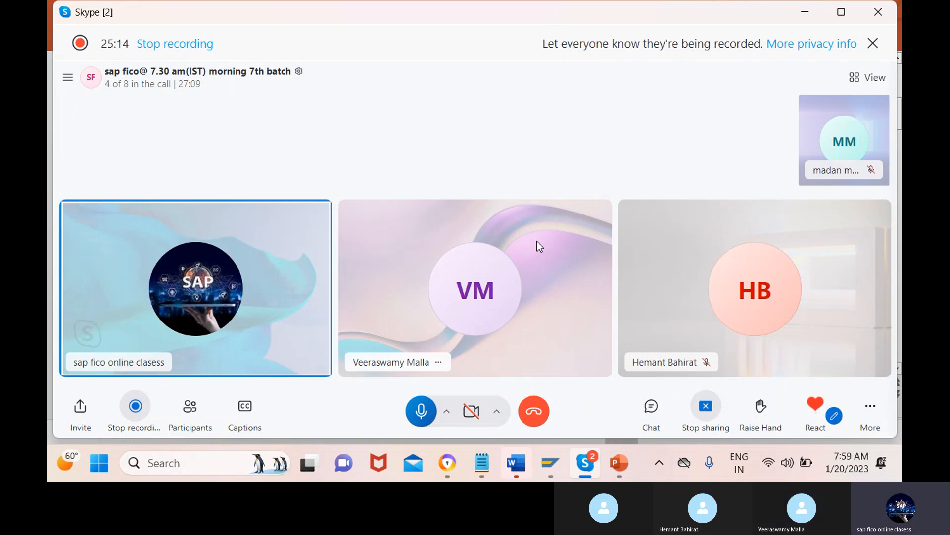
{"action": "mouse_move", "coordinate": [557, 465]}
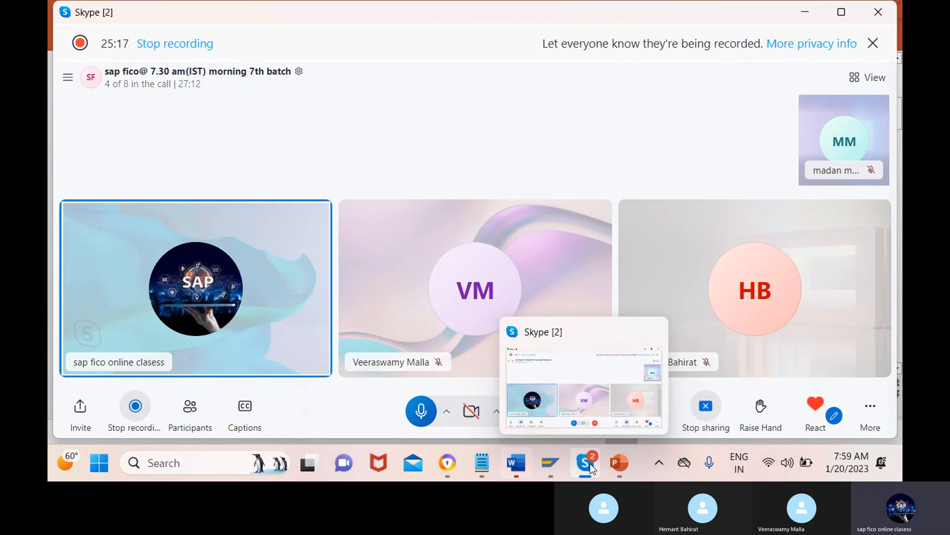
{"action": "mouse_move", "coordinate": [629, 462]}
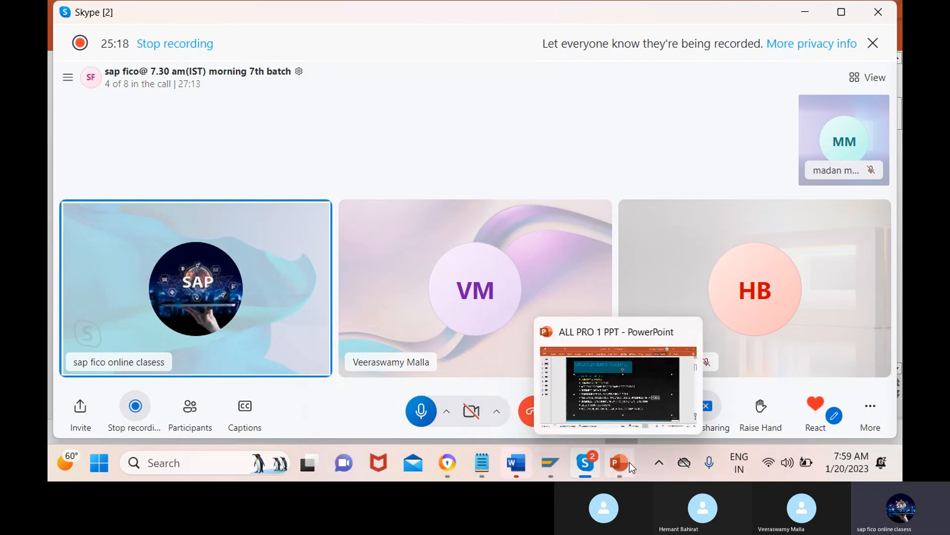
{"action": "left_click", "coordinate": [636, 374]}
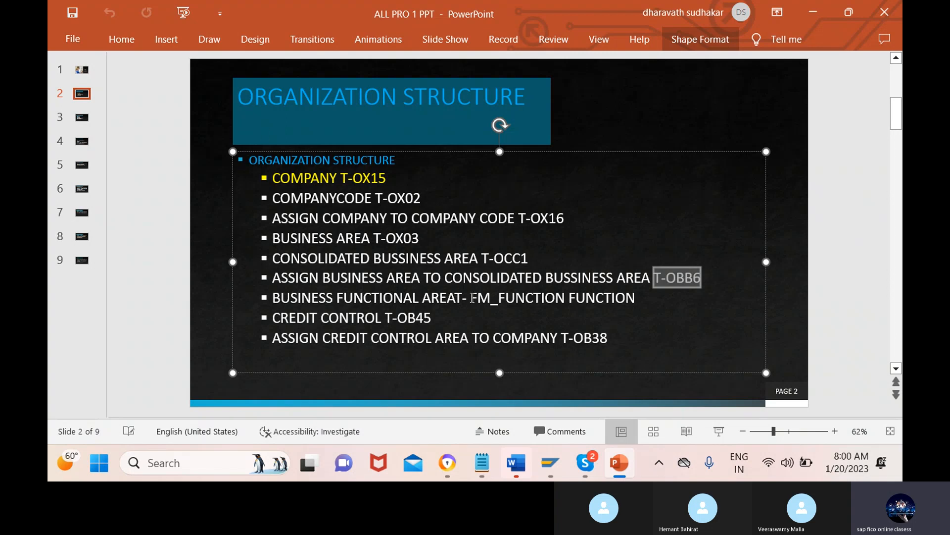
Step: Delete the extra word FUNCTION after FM_FUNCTION in the slide's business functional area line
{"action": "left_click_drag", "start_coordinate": [471, 297], "coordinate": [628, 295]}
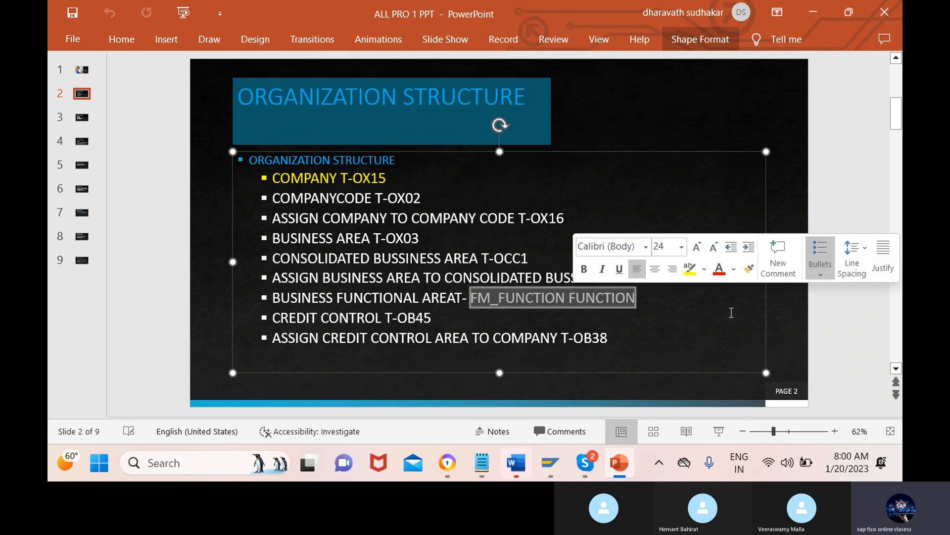
{"action": "left_click", "coordinate": [649, 300]}
{"action": "key", "text": "BackSpace"}
{"action": "key", "text": "BackSpace"}
{"action": "key", "text": "BackSpace"}
{"action": "key", "text": "BackSpace"}
{"action": "key", "text": "BackSpace"}
{"action": "key", "text": "BackSpace"}
{"action": "key", "text": "BackSpace"}
{"action": "key", "text": "BackSpace"}
{"action": "key", "text": "BackSpace"}
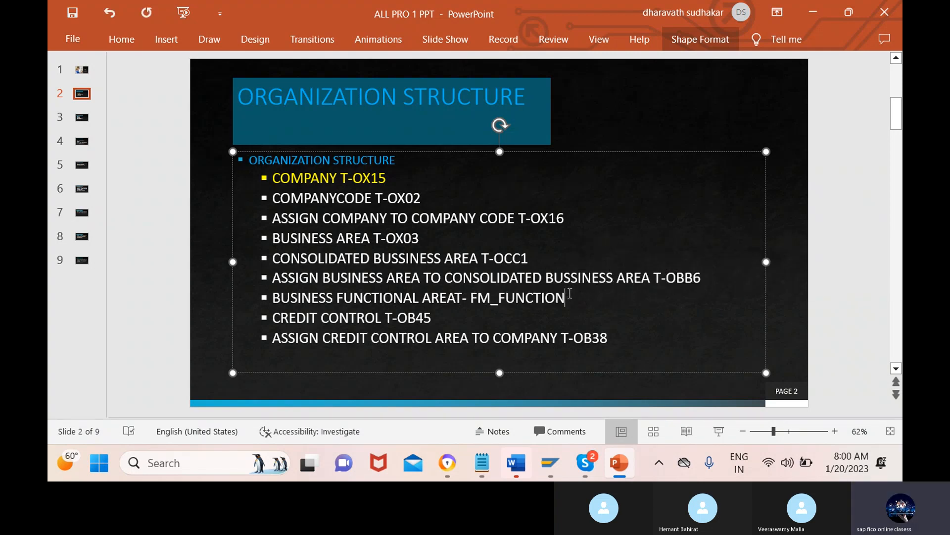
Step: Select the transaction code FM_FUNCTION in the slide's business functional area line
{"action": "left_click_drag", "start_coordinate": [570, 293], "coordinate": [474, 299]}
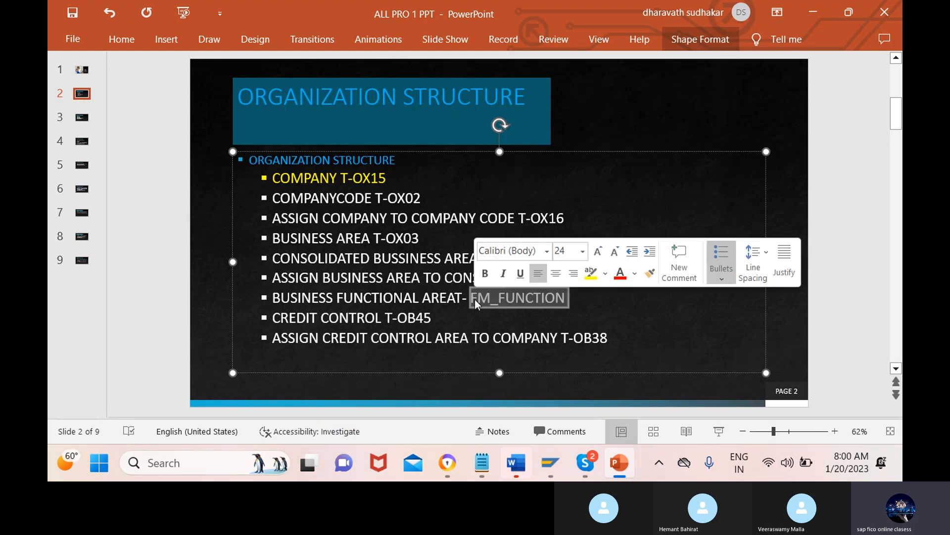
{"action": "triple_click", "coordinate": [475, 299]}
{"action": "left_click", "coordinate": [475, 299]}
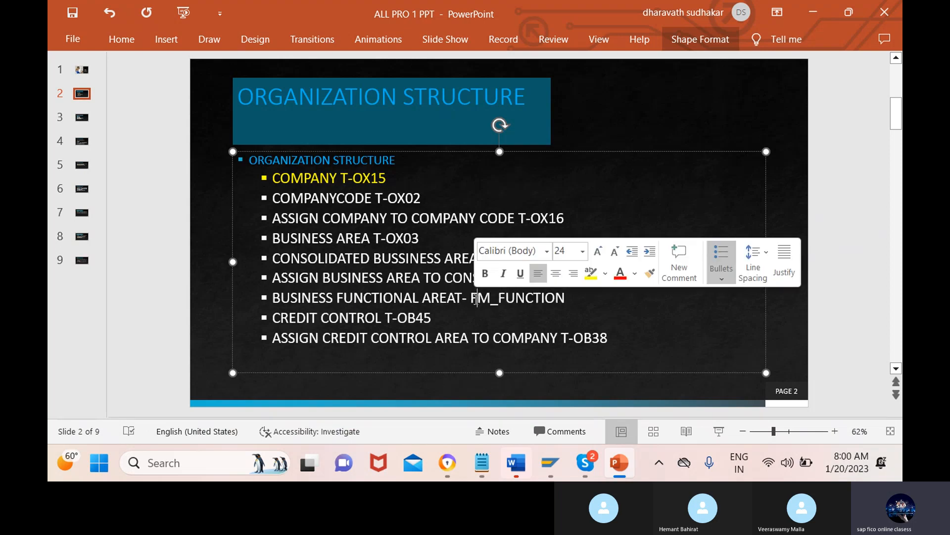
{"action": "left_click_drag", "start_coordinate": [573, 313], "coordinate": [475, 299]}
{"action": "left_click", "coordinate": [593, 302]}
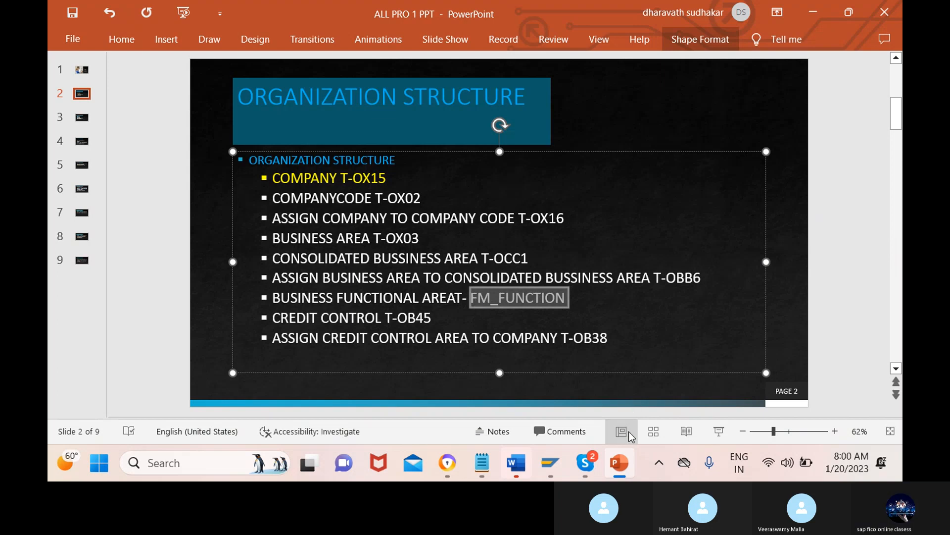
Step: Switch to the SAP session showing the consolidation business area assignments and open transaction /nFM_FUNCTION
{"action": "mouse_move", "coordinate": [604, 465]}
{"action": "mouse_move", "coordinate": [550, 462]}
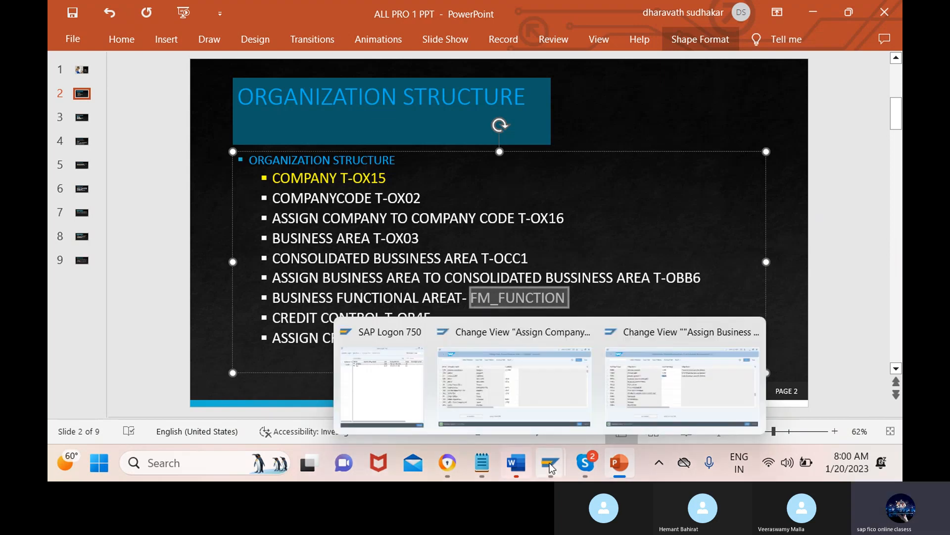
{"action": "left_click", "coordinate": [683, 381]}
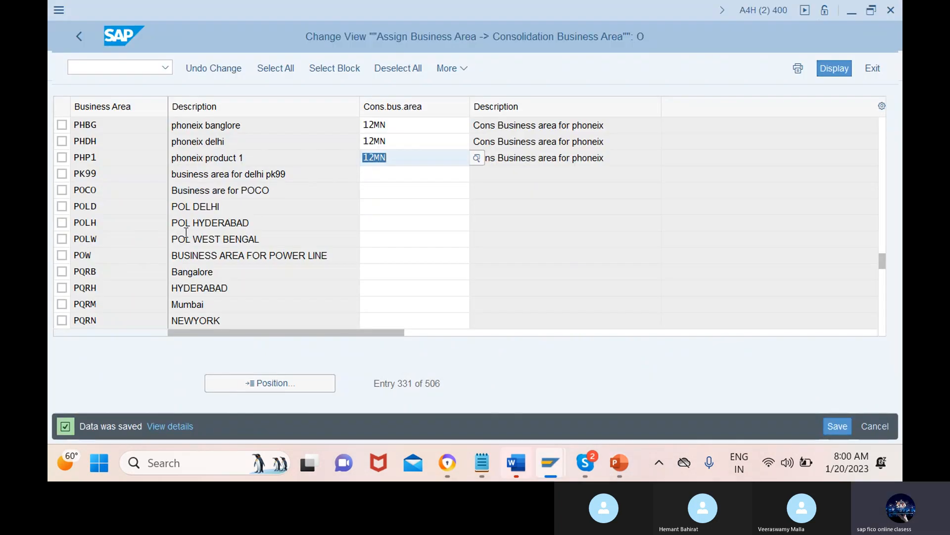
{"action": "left_click", "coordinate": [116, 62]}
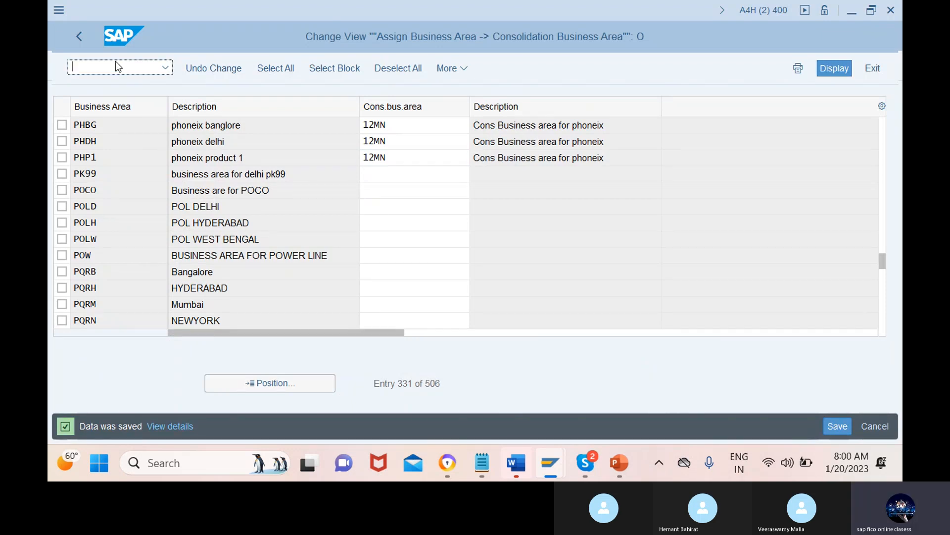
{"action": "type", "text": "/nFM_FUNCTION"}
{"action": "key", "text": "Return"}
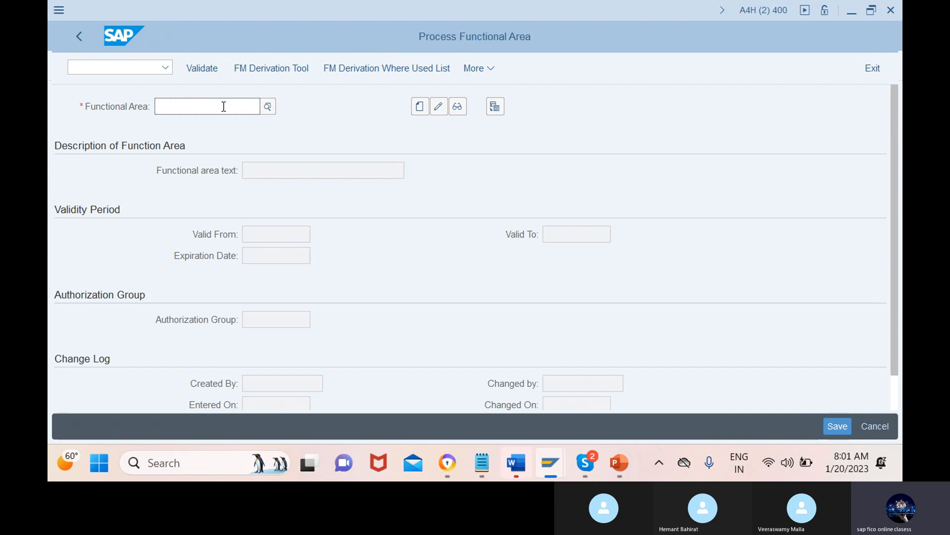
Step: Enter produ as the functional area key and start creating it as a new functional area
{"action": "type", "text": "prod"}
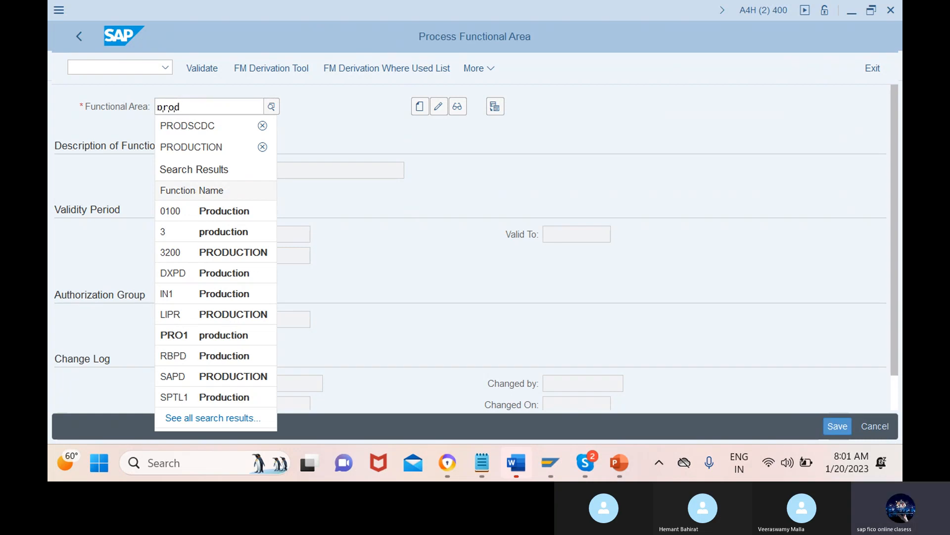
{"action": "type", "text": "u"}
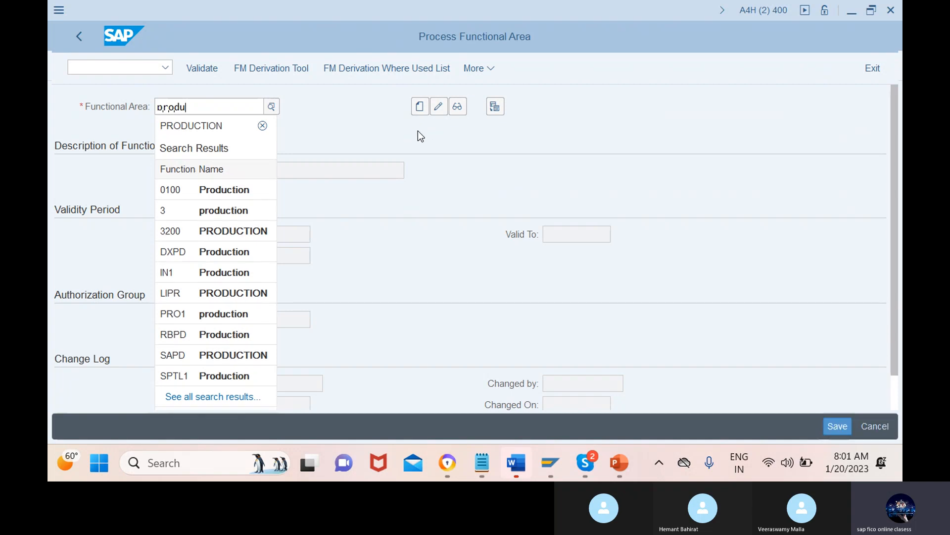
{"action": "left_click", "coordinate": [418, 130]}
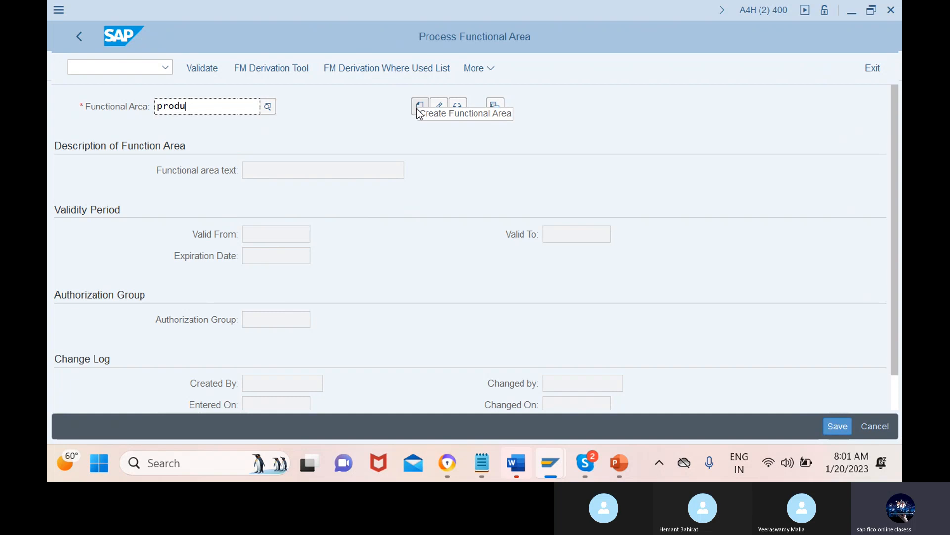
{"action": "left_click", "coordinate": [420, 107]}
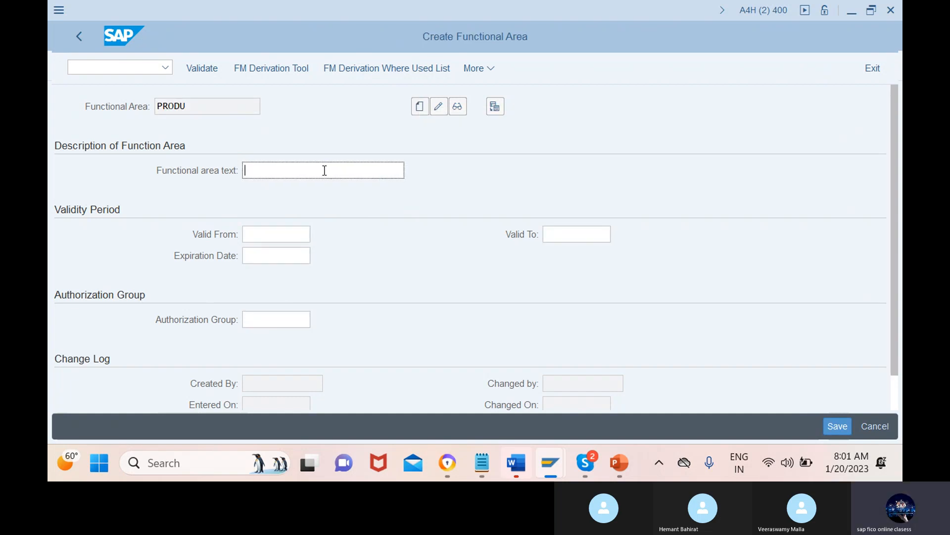
Step: Set the functional area text to 12mnproduction and save the new functional area
{"action": "type", "text": "12mnprodu"}
{"action": "type", "text": "ctio"}
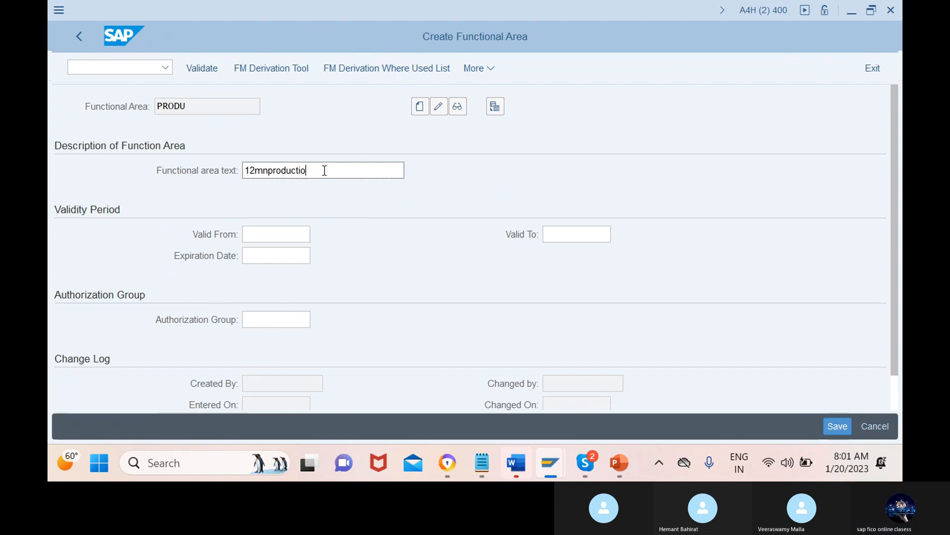
{"action": "type", "text": "n"}
{"action": "scroll", "coordinate": [369, 311], "scroll_direction": "down", "scroll_amount": 2}
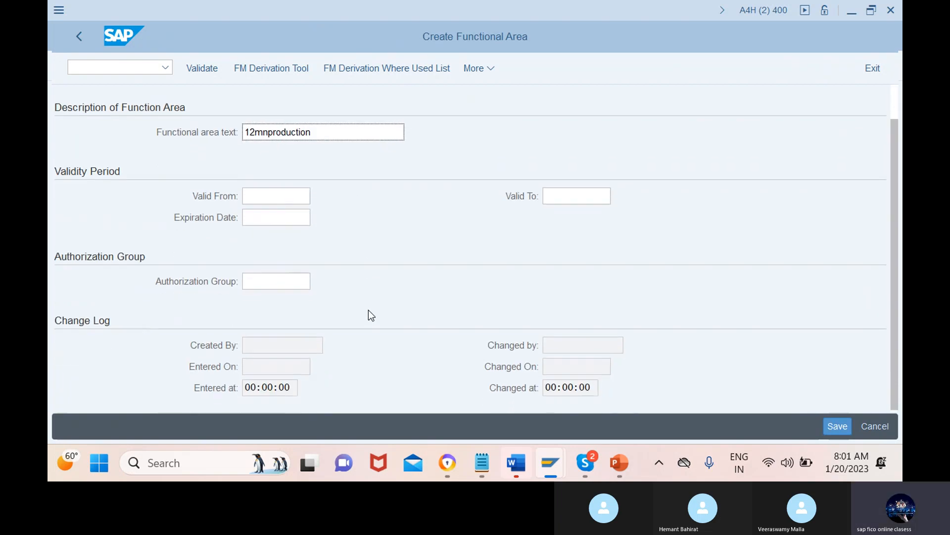
{"action": "scroll", "coordinate": [371, 315], "scroll_direction": "up", "scroll_amount": 2}
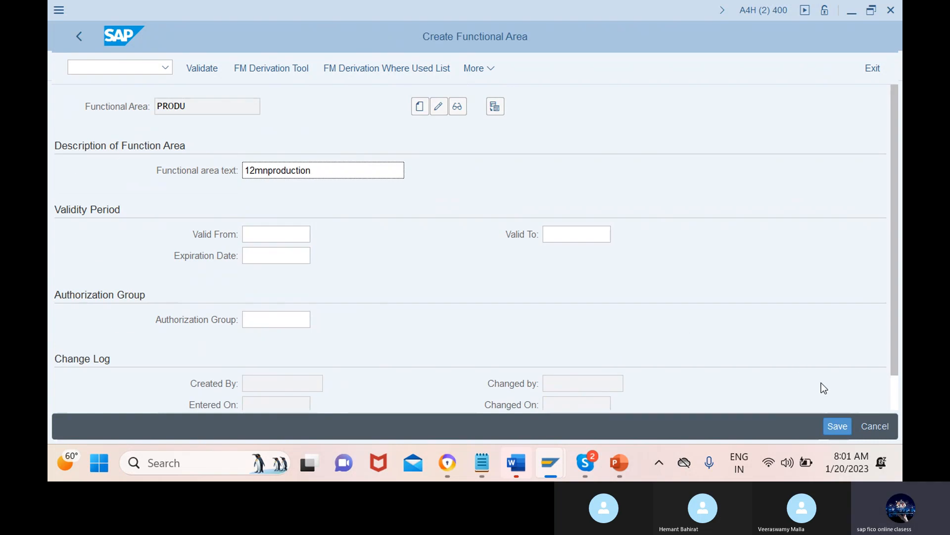
{"action": "left_click", "coordinate": [838, 426]}
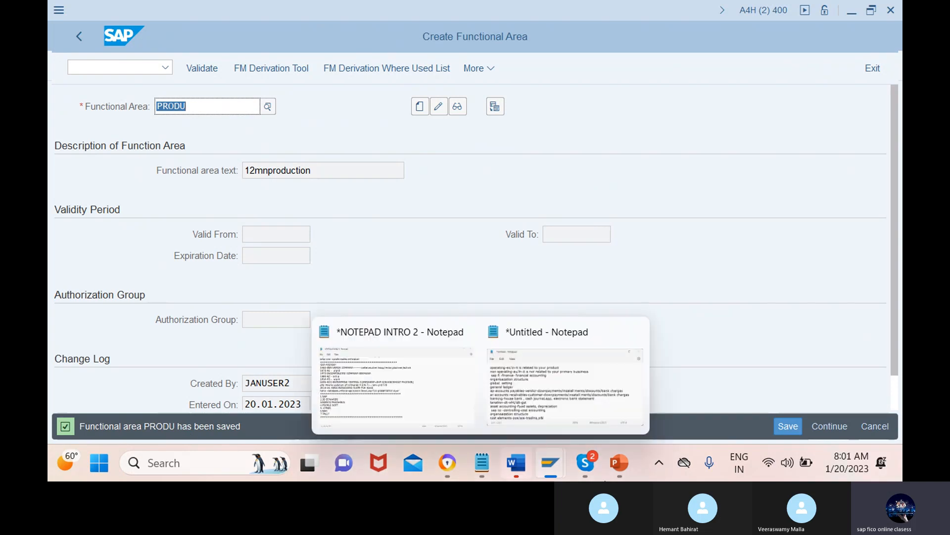
Step: Switch back to the PowerPoint organization structure slide
{"action": "mouse_move", "coordinate": [619, 463]}
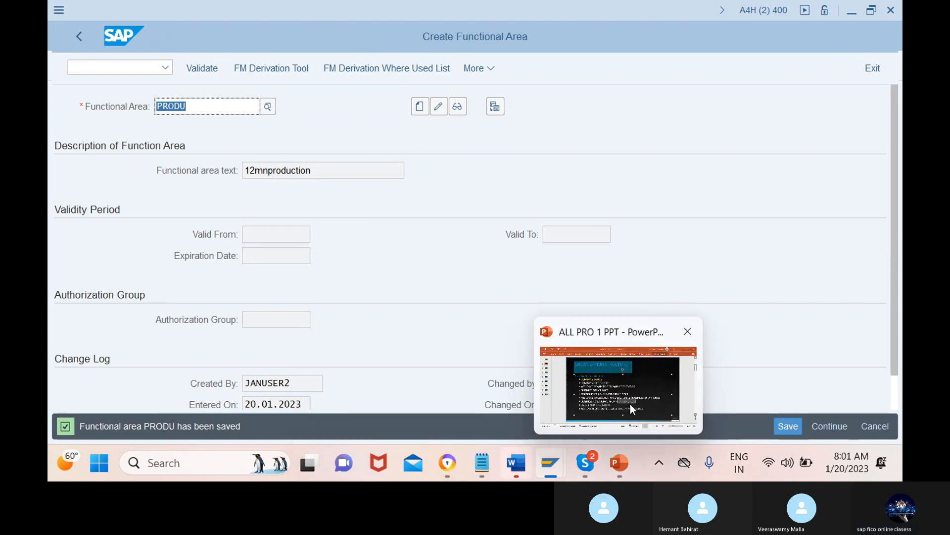
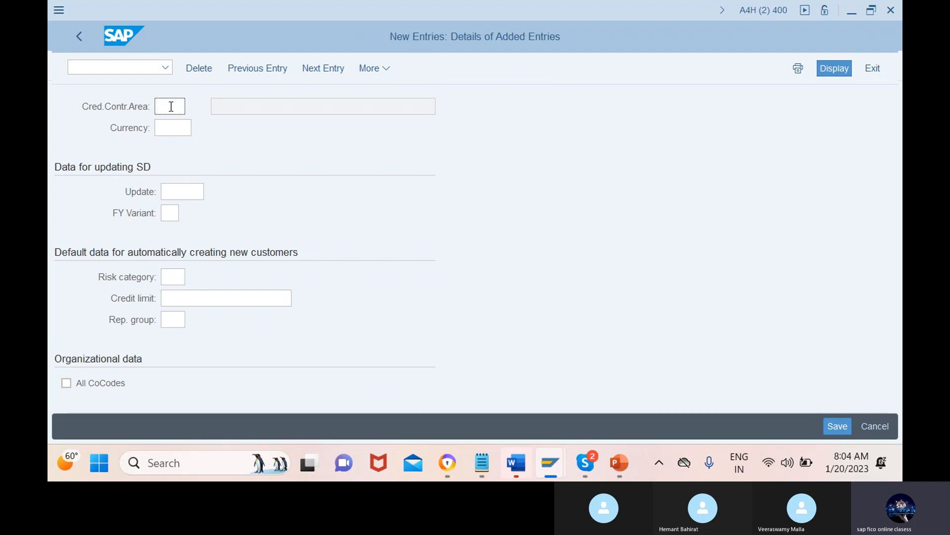
Step: Enter credit control area 12mn with currency INR, leave All CoCodes unselected, and save the new entry
{"action": "type", "text": "12mn"}
{"action": "left_click", "coordinate": [182, 128]}
{"action": "type", "text": "i"}
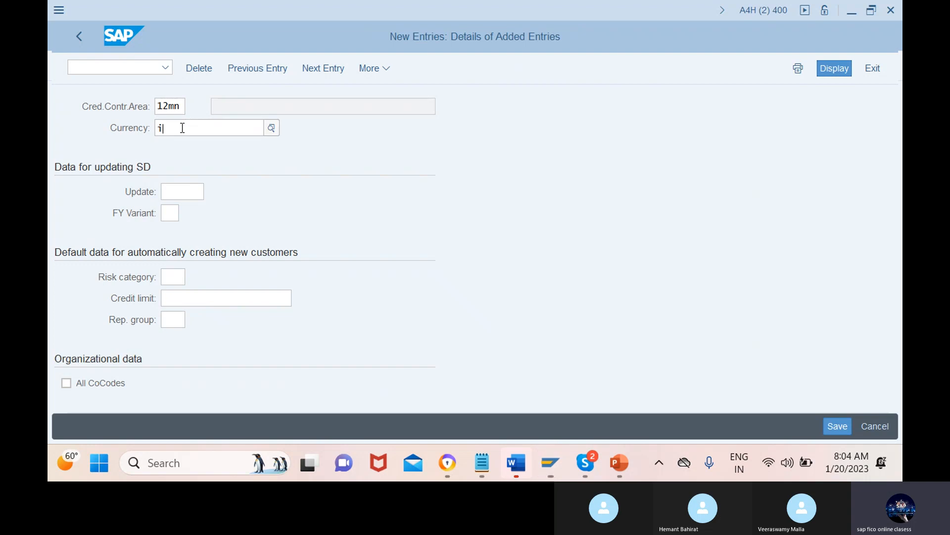
{"action": "type", "text": "nr"}
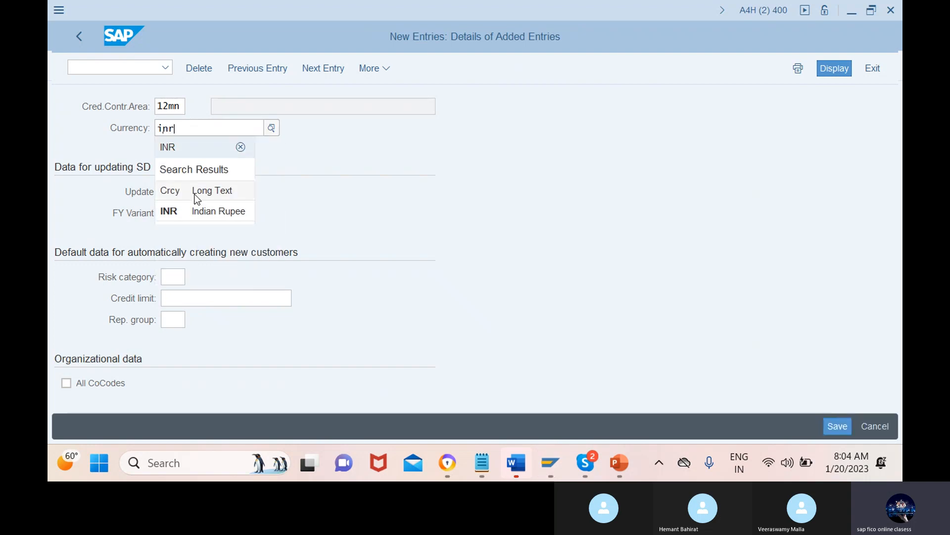
{"action": "left_click", "coordinate": [200, 207]}
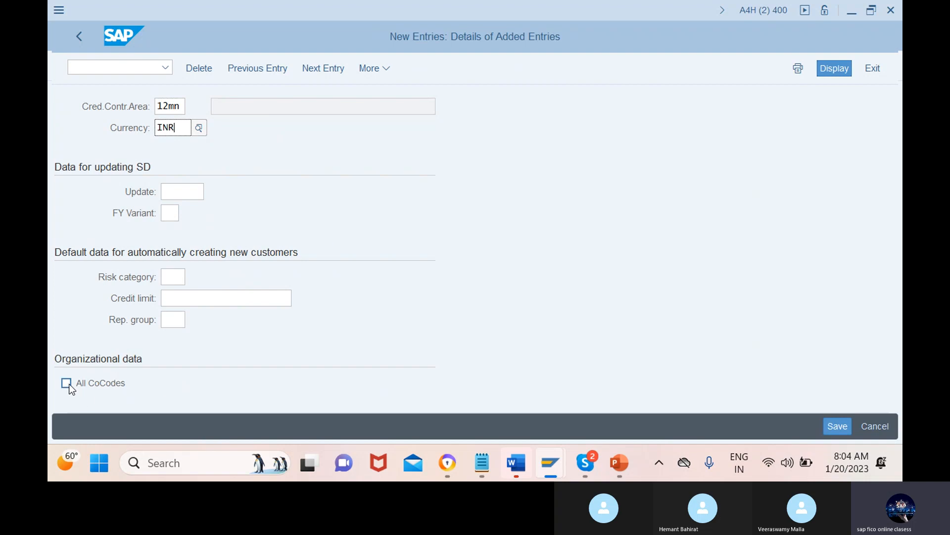
{"action": "left_click", "coordinate": [114, 385]}
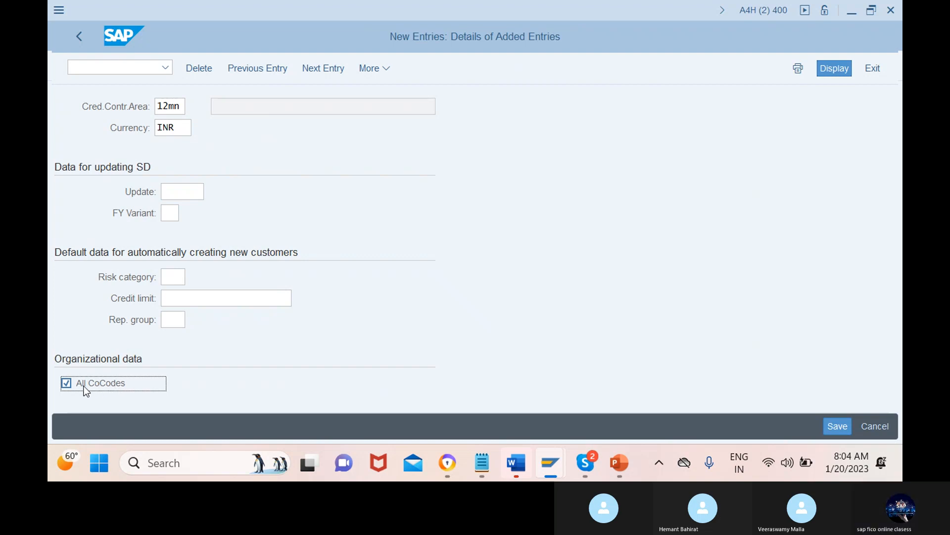
{"action": "left_click", "coordinate": [60, 389]}
{"action": "left_click", "coordinate": [838, 426]}
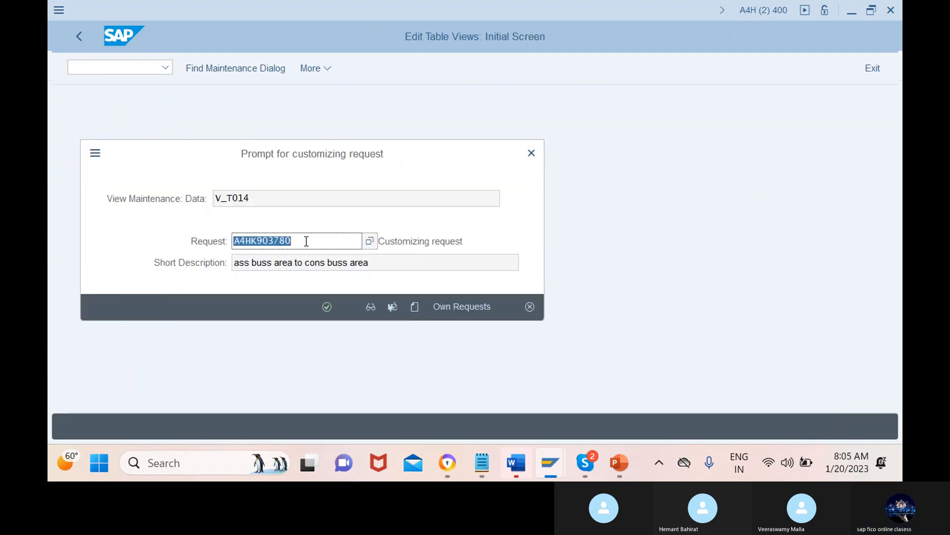
Step: Create a customizing request described as "credit control for phoneix" and record the new credit control area in it
{"action": "left_click", "coordinate": [415, 306]}
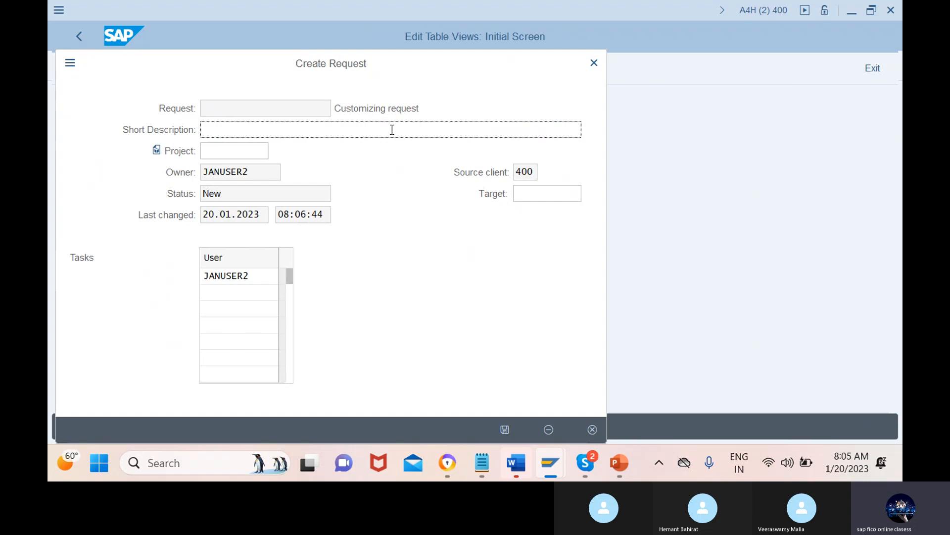
{"action": "type", "text": "credit c"}
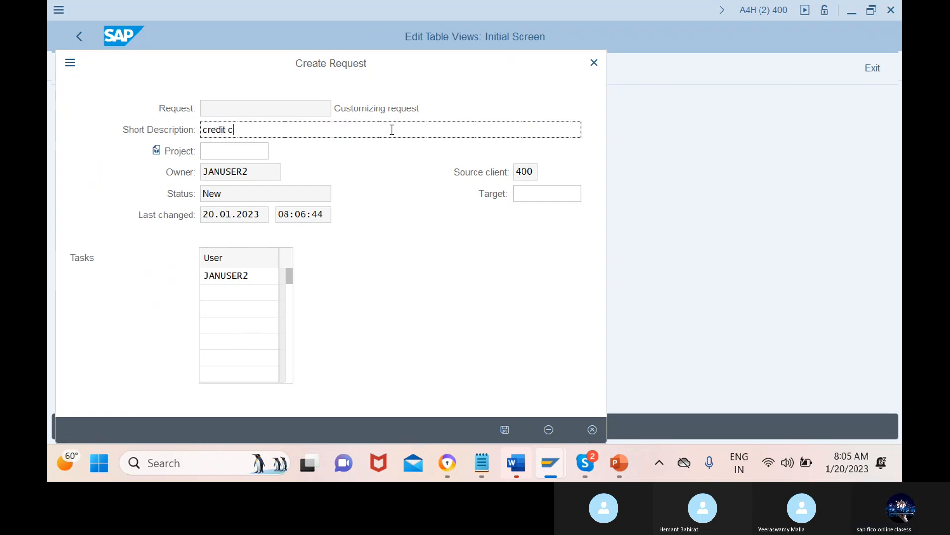
{"action": "type", "text": "ontrol "}
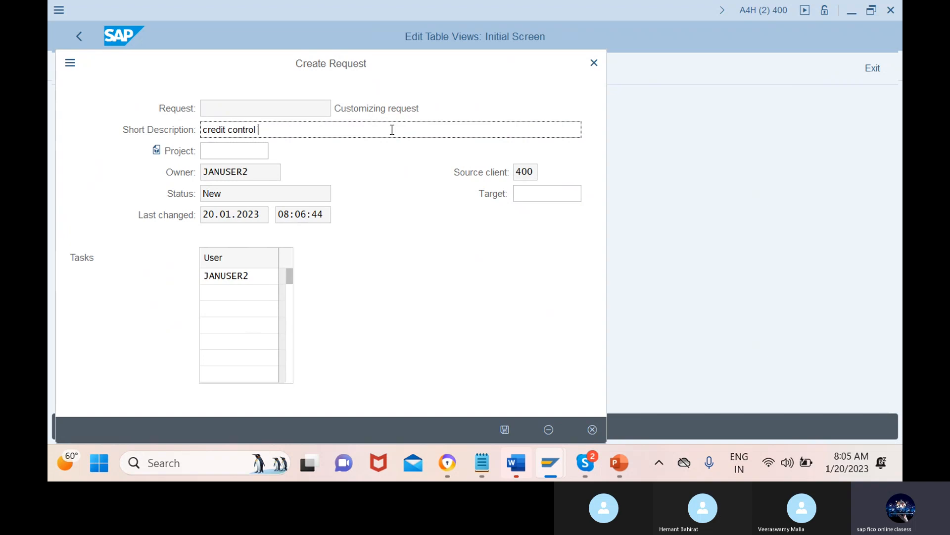
{"action": "type", "text": "for p"}
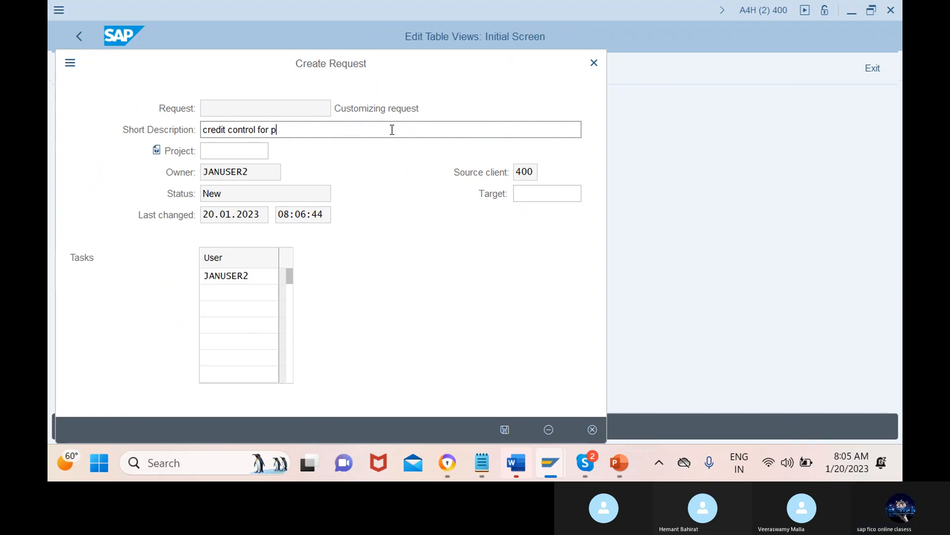
{"action": "type", "text": "honeix"}
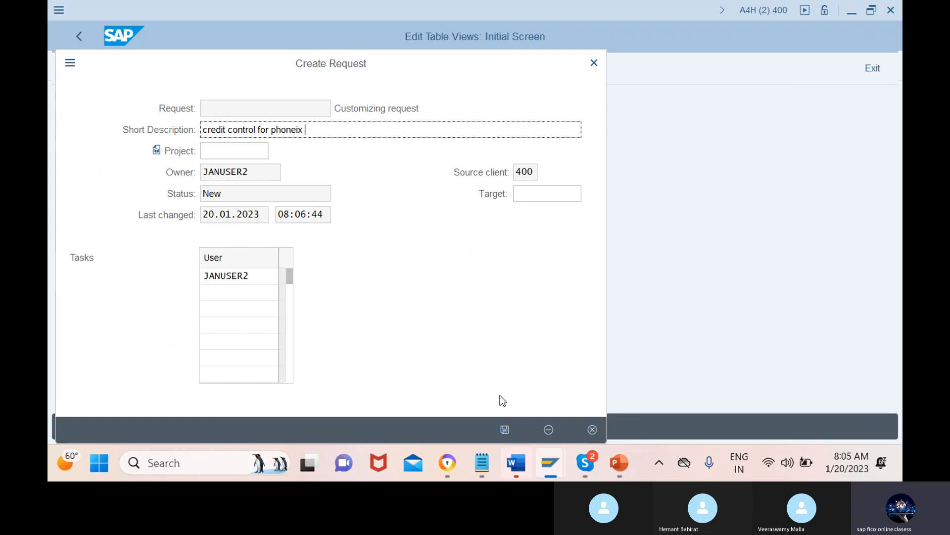
{"action": "left_click", "coordinate": [506, 429]}
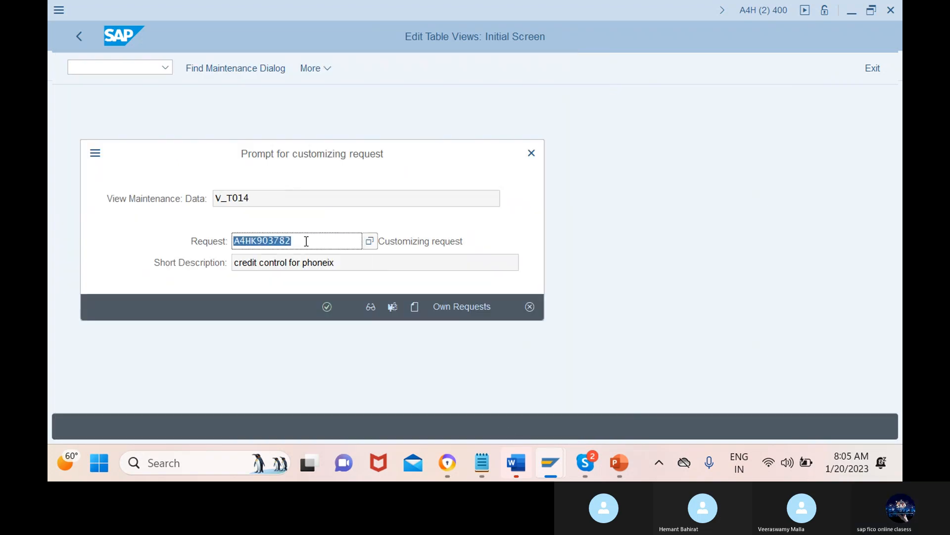
{"action": "left_click", "coordinate": [327, 308]}
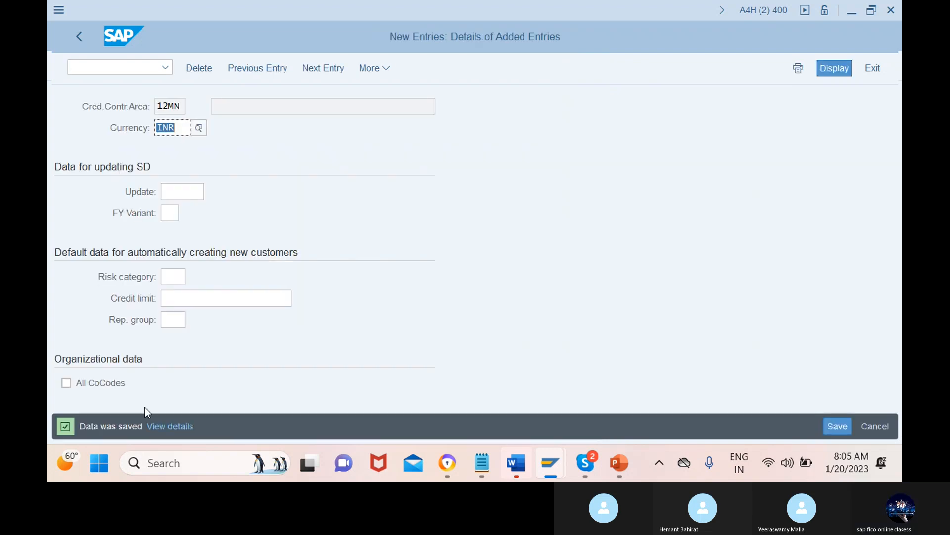
Step: Locate credit control area 12mn in the overview and inspect its details before returning to the list
{"action": "left_click", "coordinate": [79, 36]}
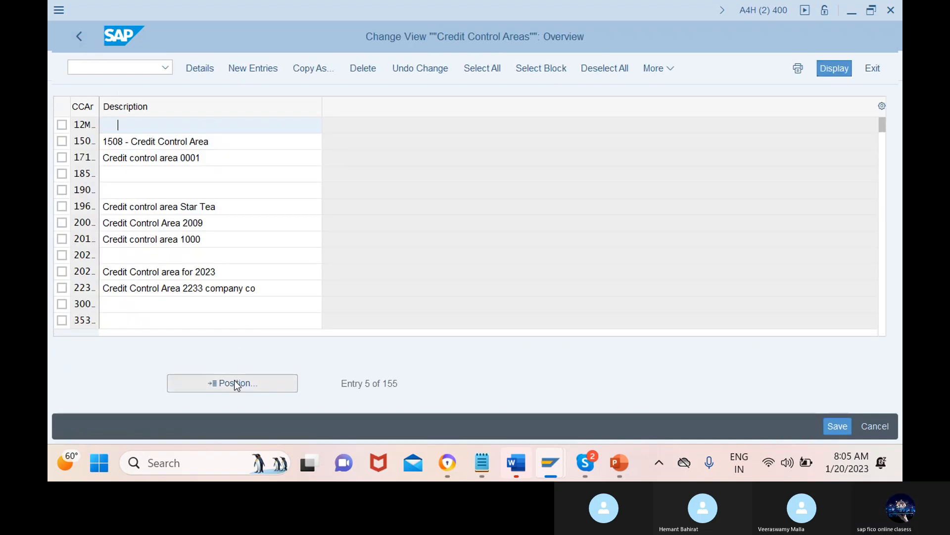
{"action": "left_click", "coordinate": [236, 384]}
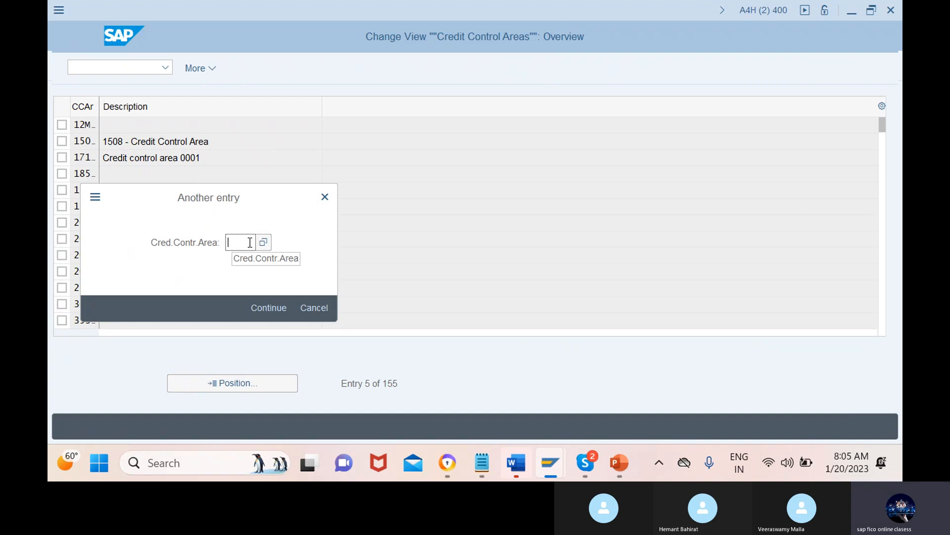
{"action": "type", "text": "12mn"}
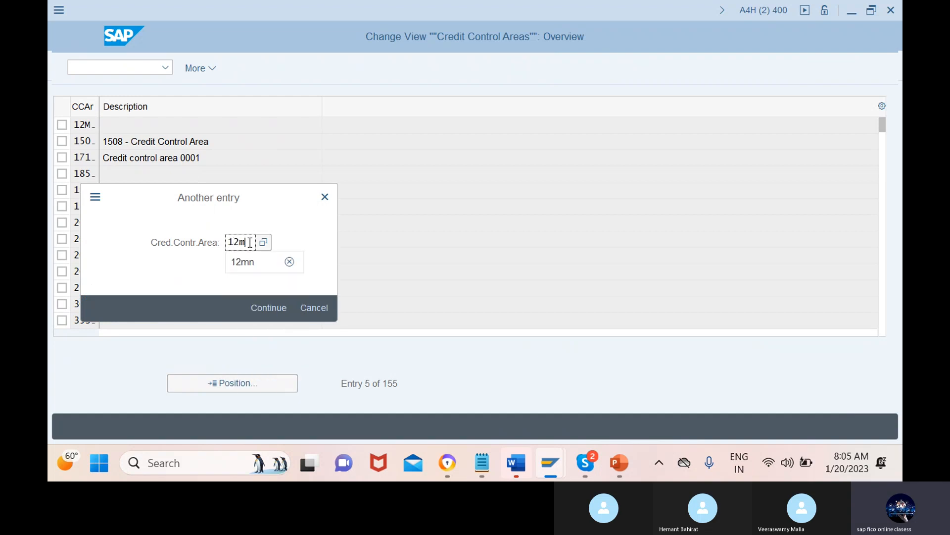
{"action": "key", "text": "Return"}
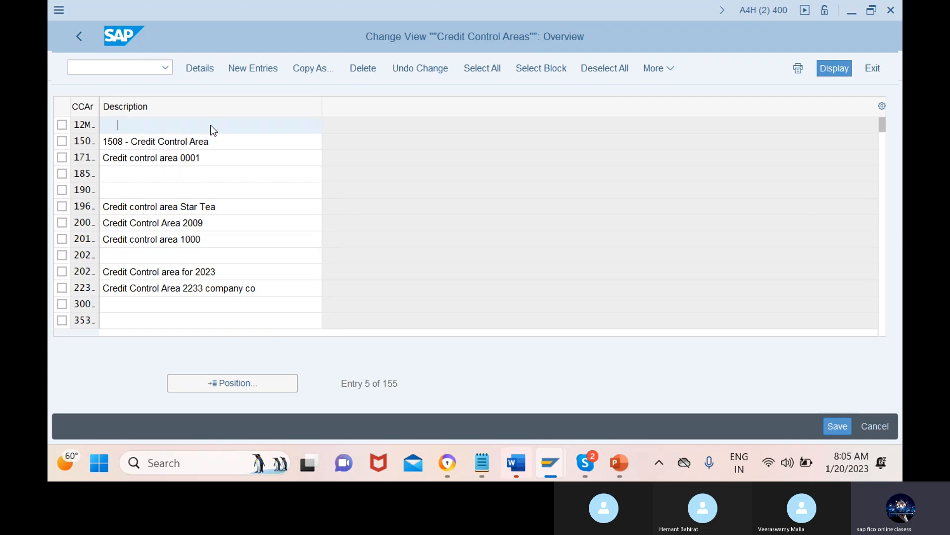
{"action": "double_click", "coordinate": [213, 130]}
{"action": "left_click", "coordinate": [325, 106]}
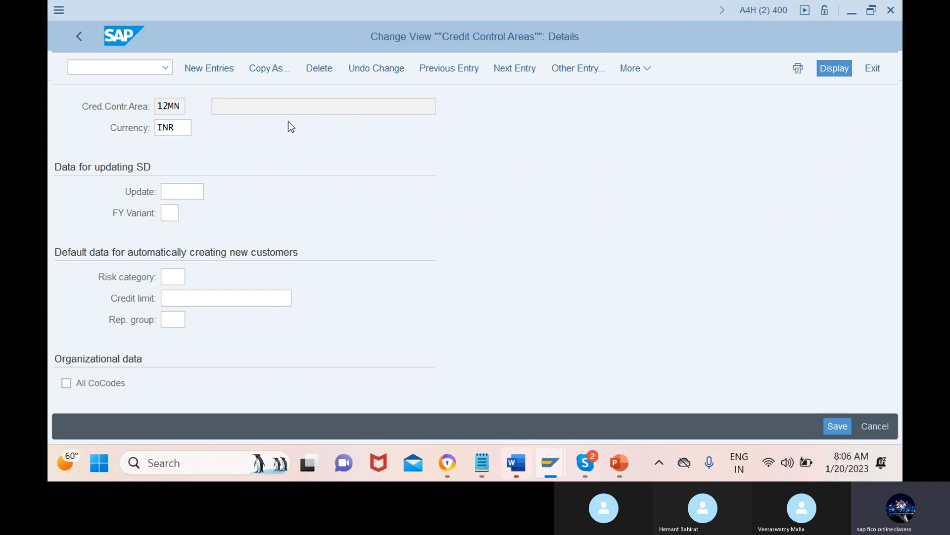
{"action": "left_click", "coordinate": [79, 36]}
Step: Switch to the PowerPoint organization structure slide and look up the transaction code for assigning the credit control area to the company
{"action": "mouse_move", "coordinate": [617, 469]}
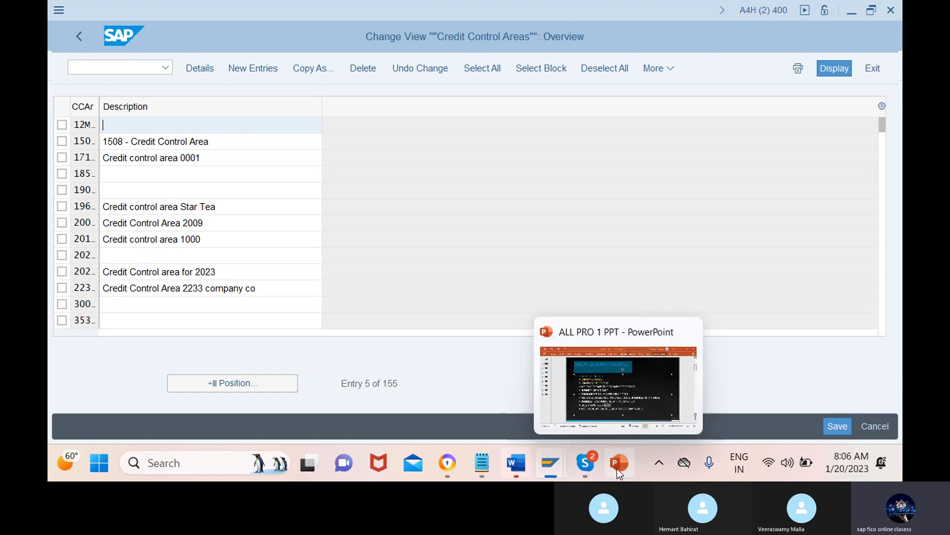
{"action": "left_click", "coordinate": [632, 387]}
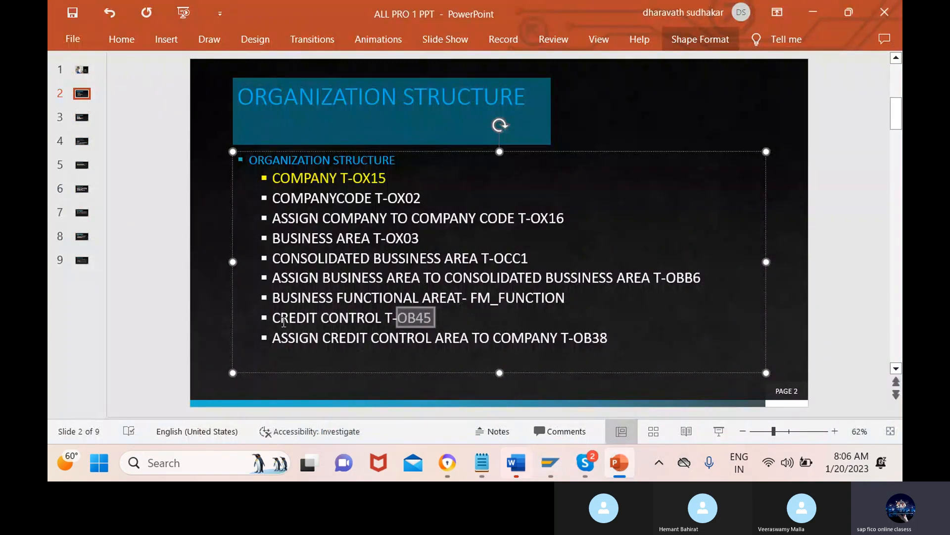
{"action": "left_click", "coordinate": [563, 337]}
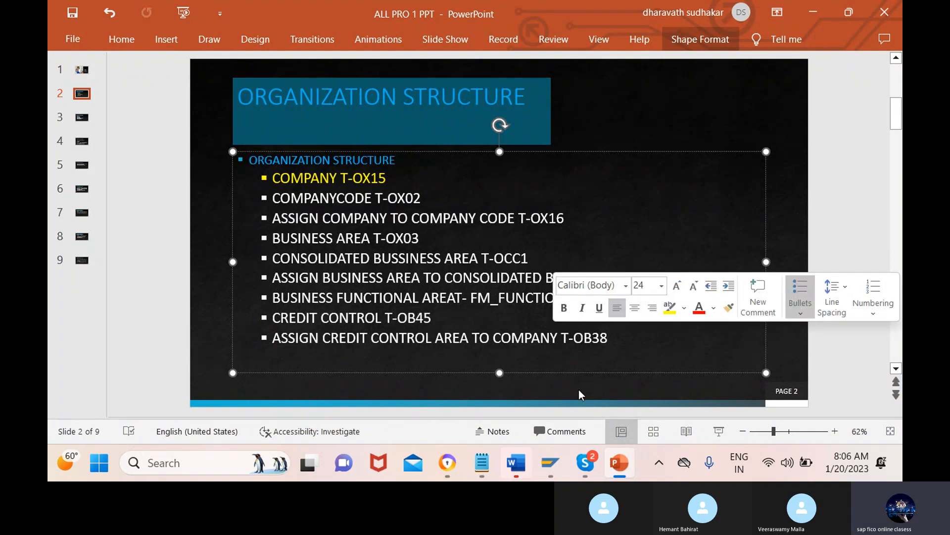
{"action": "left_click", "coordinate": [612, 338]}
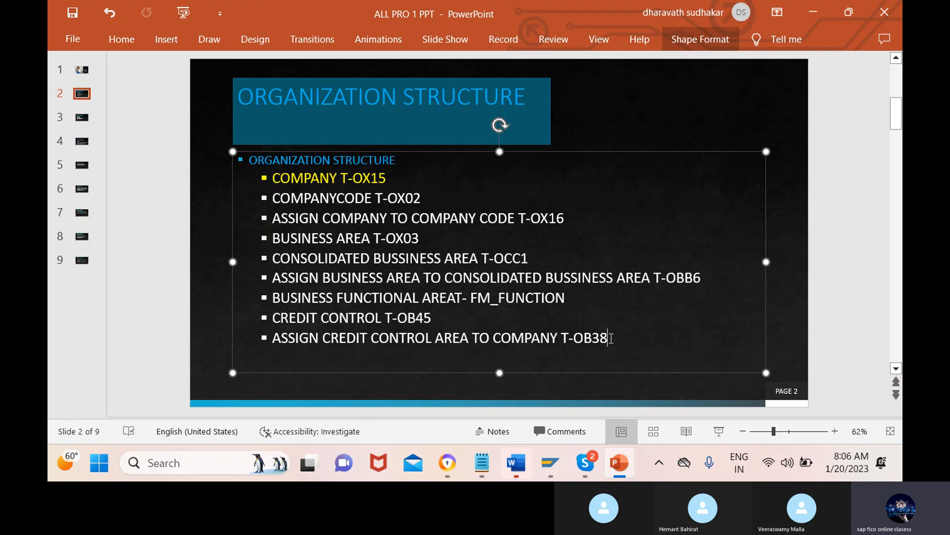
{"action": "mouse_move", "coordinate": [617, 467]}
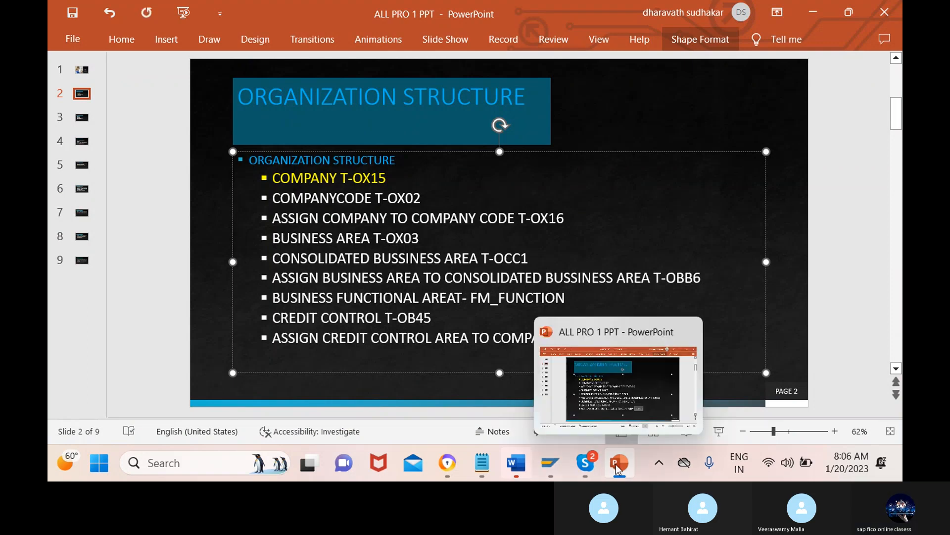
Step: Switch back to the SAP credit control areas session and open transaction /nob38
{"action": "mouse_move", "coordinate": [554, 458]}
{"action": "left_click", "coordinate": [621, 382]}
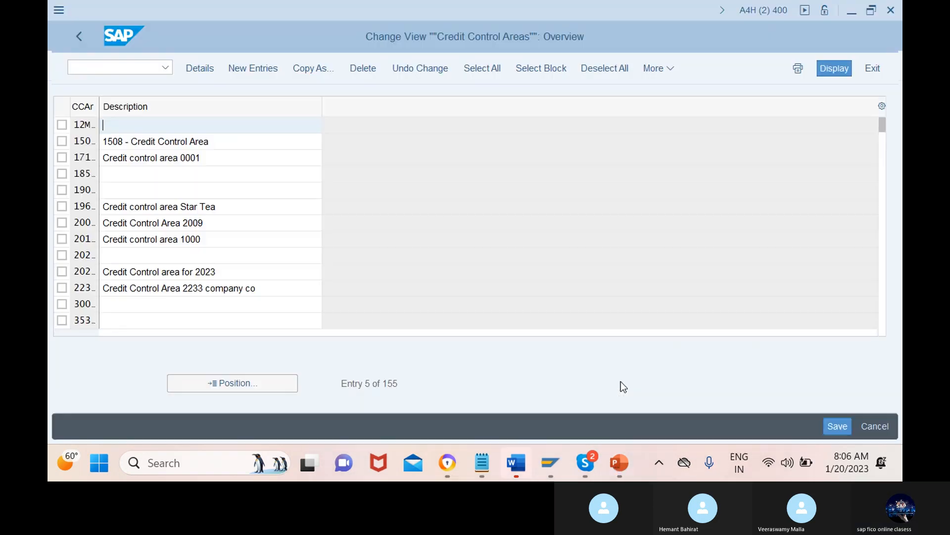
{"action": "left_click", "coordinate": [124, 69]}
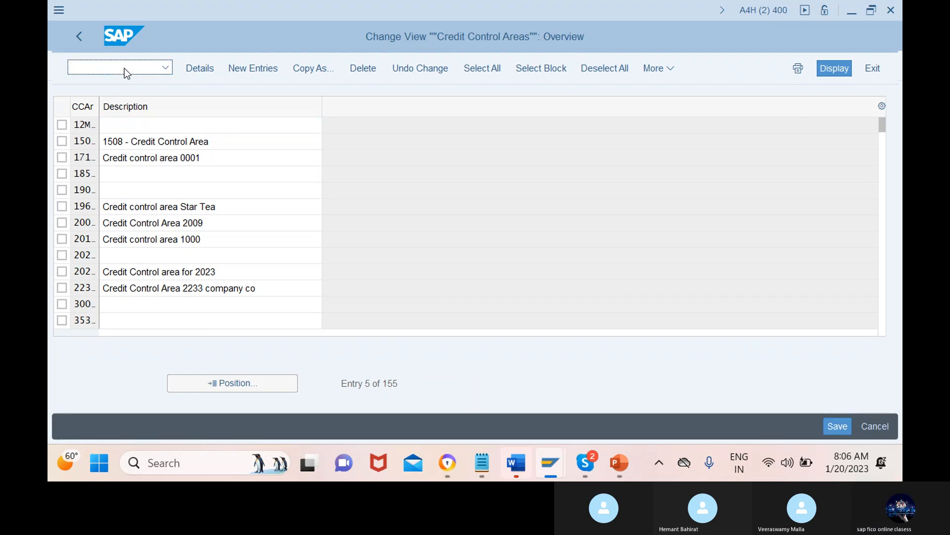
{"action": "type", "text": "/nob38"}
{"action": "key", "text": "Return"}
{"action": "left_click", "coordinate": [204, 413]}
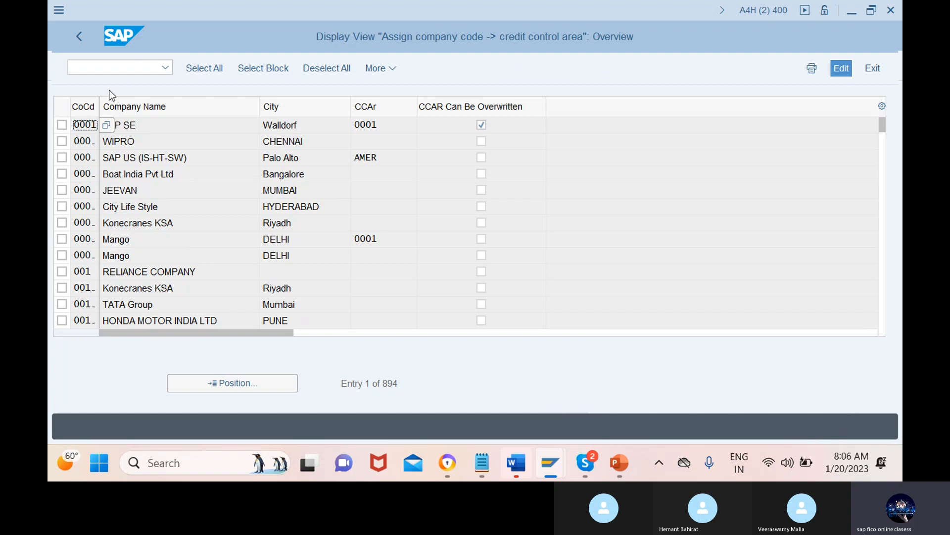
Step: Open the lock administration with transaction /nsm12
{"action": "left_click", "coordinate": [123, 72]}
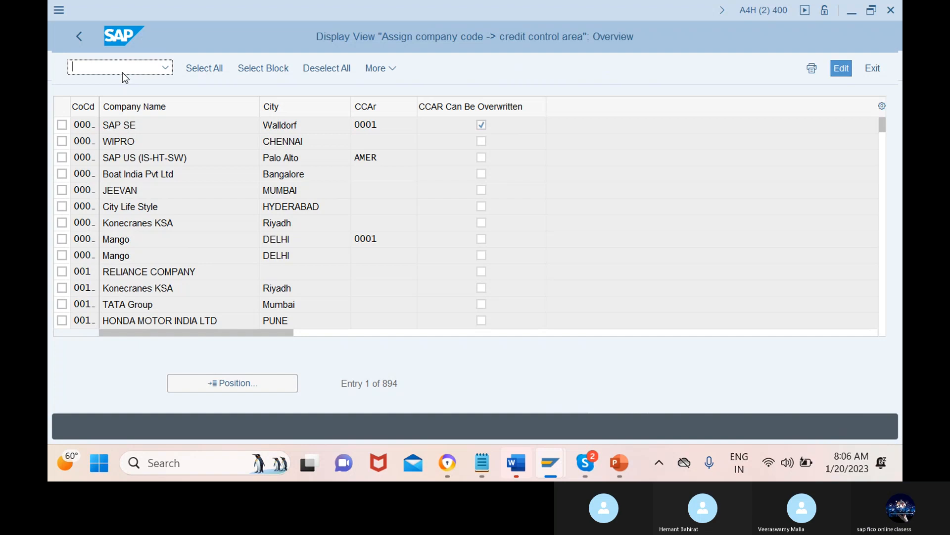
{"action": "type", "text": "/"}
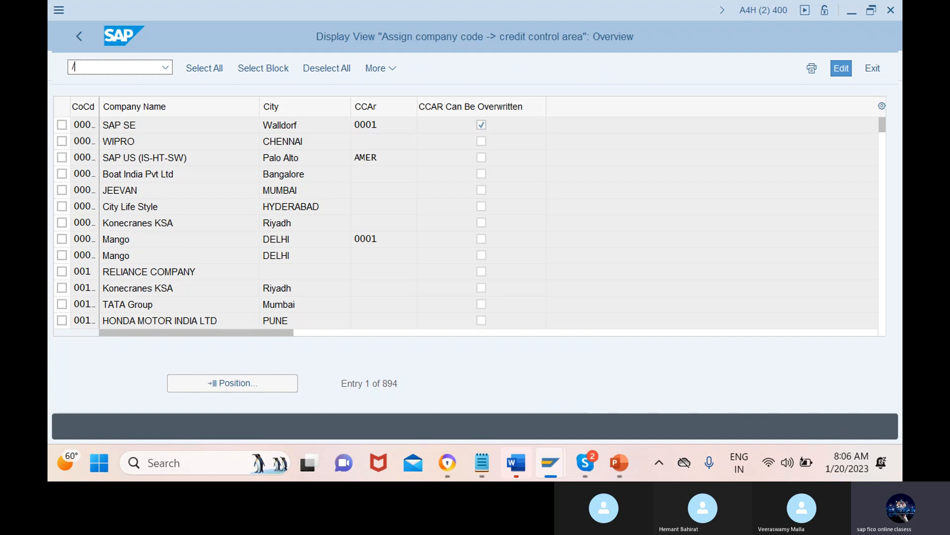
{"action": "type", "text": "nsm12"}
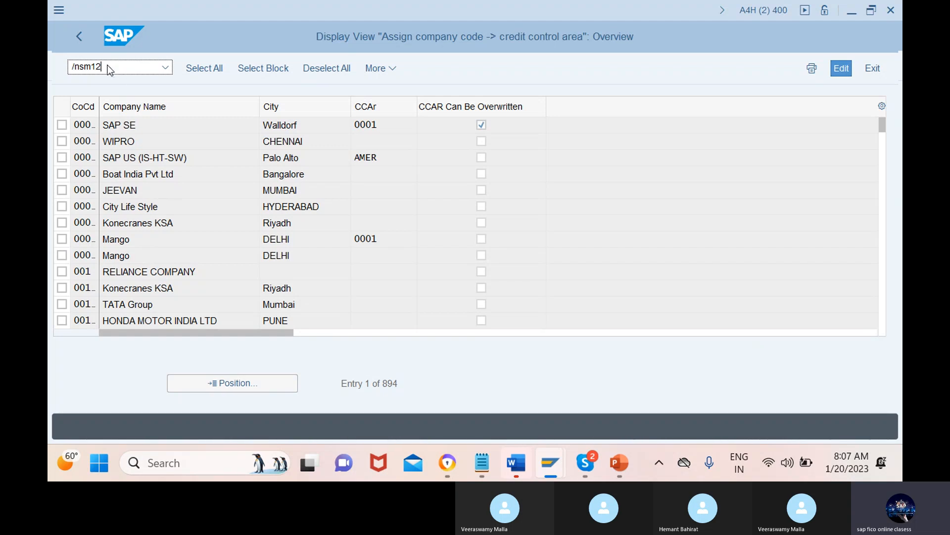
{"action": "left_click_drag", "start_coordinate": [110, 70], "coordinate": [72, 70]}
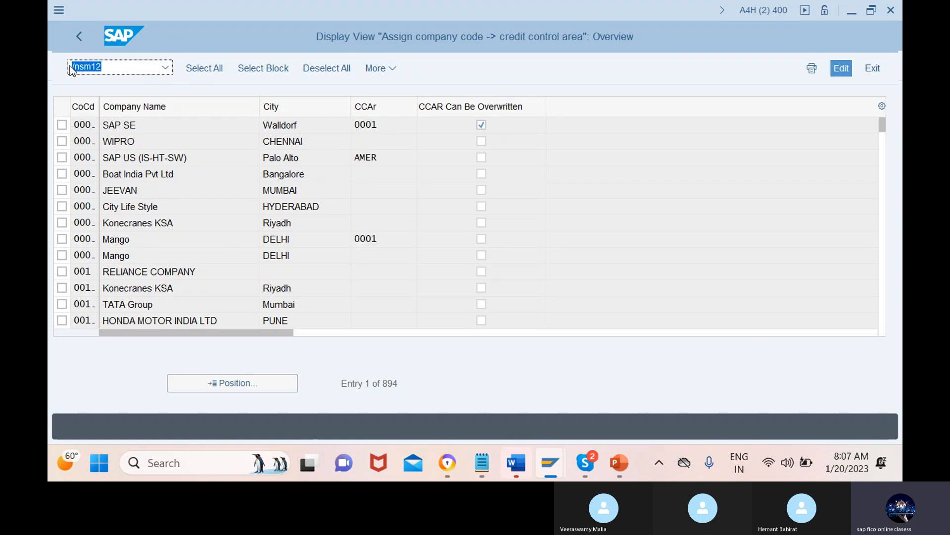
{"action": "key", "text": "Return"}
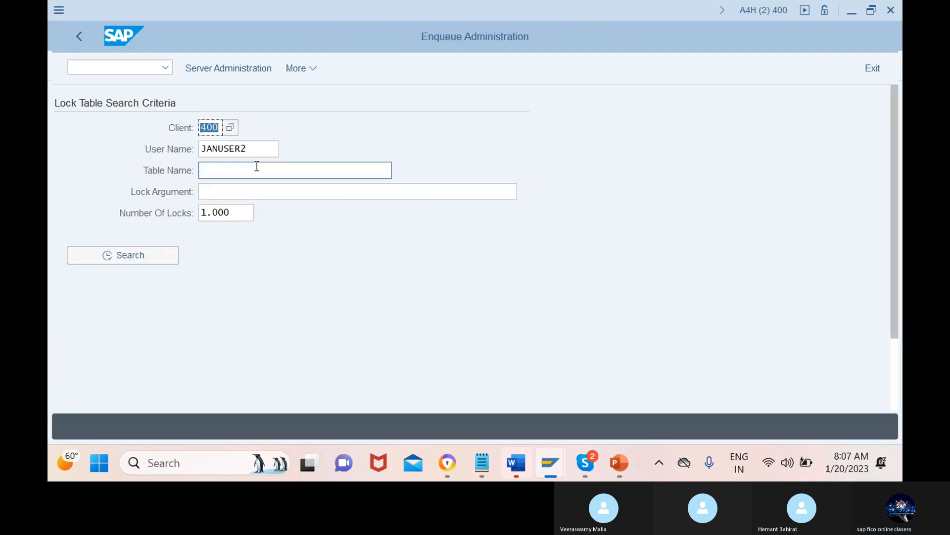
Step: Clear the user name from the lock table search criteria and search for the locks of all users
{"action": "key", "text": "BackSpace"}
{"action": "key", "text": "BackSpace"}
{"action": "key", "text": "BackSpace"}
{"action": "key", "text": "BackSpace"}
{"action": "key", "text": "BackSpace"}
{"action": "key", "text": "BackSpace"}
{"action": "key", "text": "BackSpace"}
{"action": "key", "text": "BackSpace"}
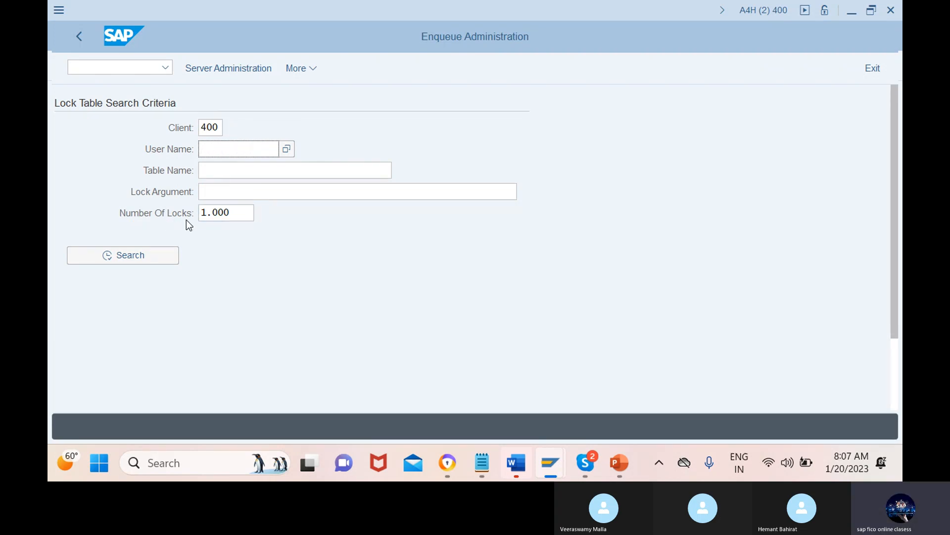
{"action": "left_click", "coordinate": [123, 255]}
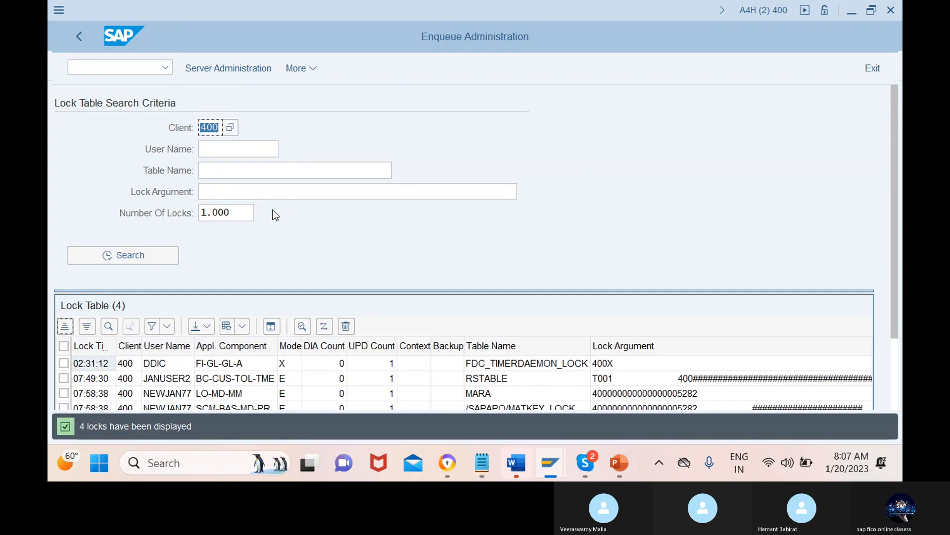
Step: Select all entries in the lock table and delete them, confirming the deletion of the selected locks
{"action": "scroll", "coordinate": [275, 215], "scroll_direction": "down", "scroll_amount": 3}
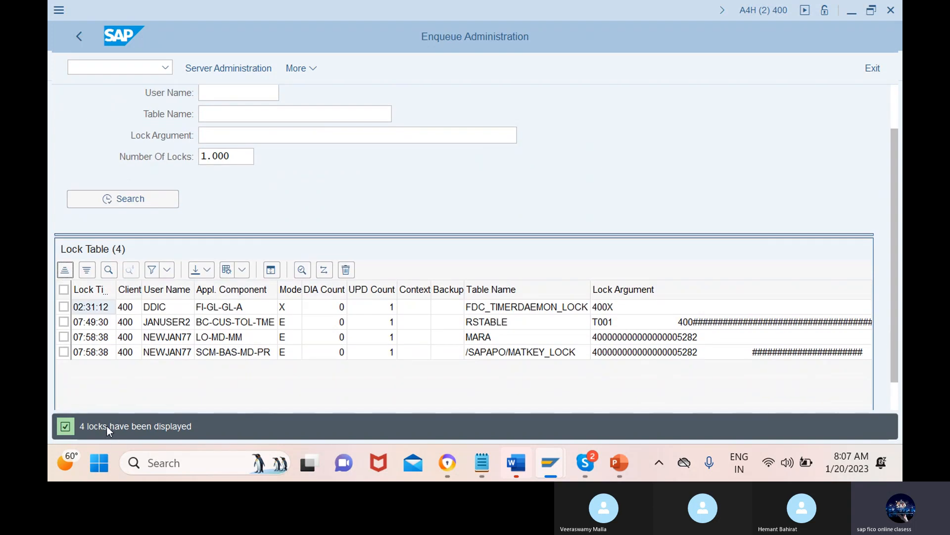
{"action": "left_click", "coordinate": [63, 290]}
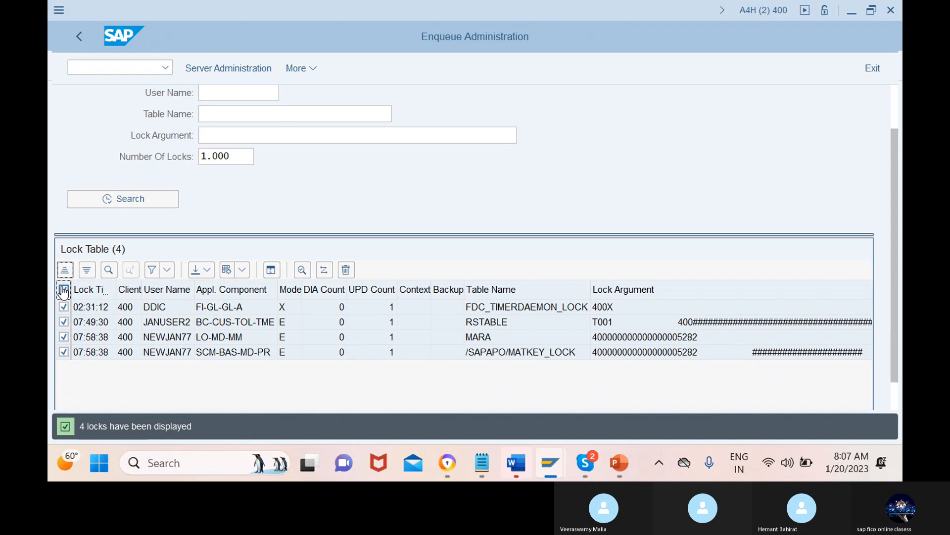
{"action": "scroll", "coordinate": [325, 311], "scroll_direction": "up", "scroll_amount": 3}
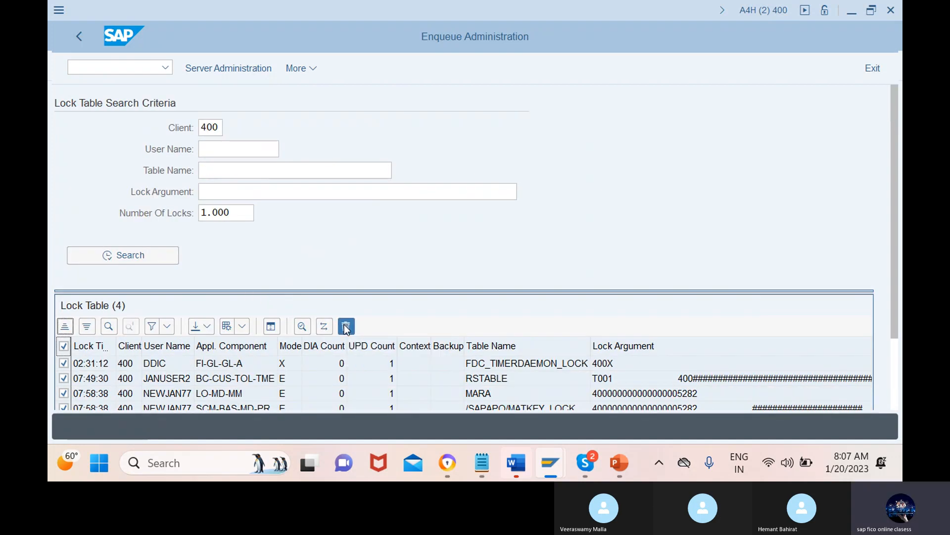
{"action": "left_click", "coordinate": [346, 326]}
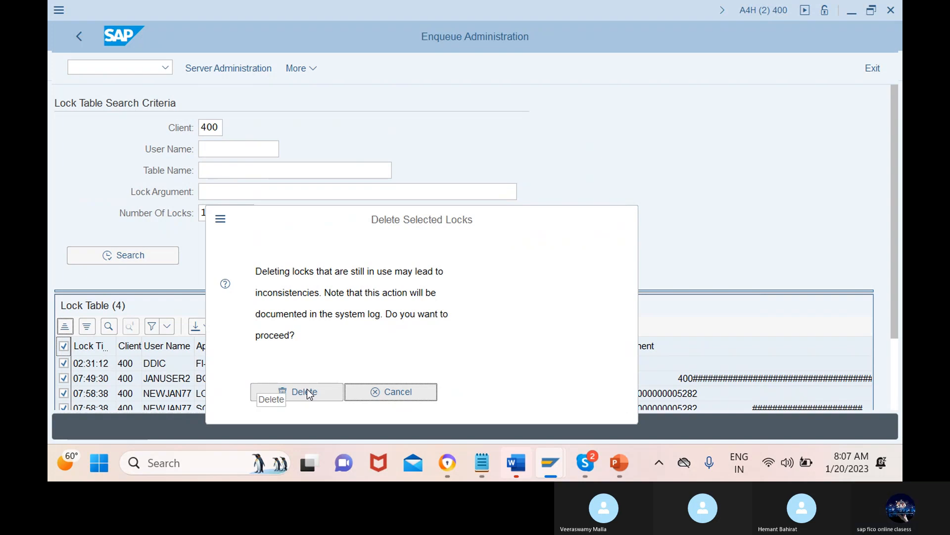
{"action": "left_click", "coordinate": [297, 393]}
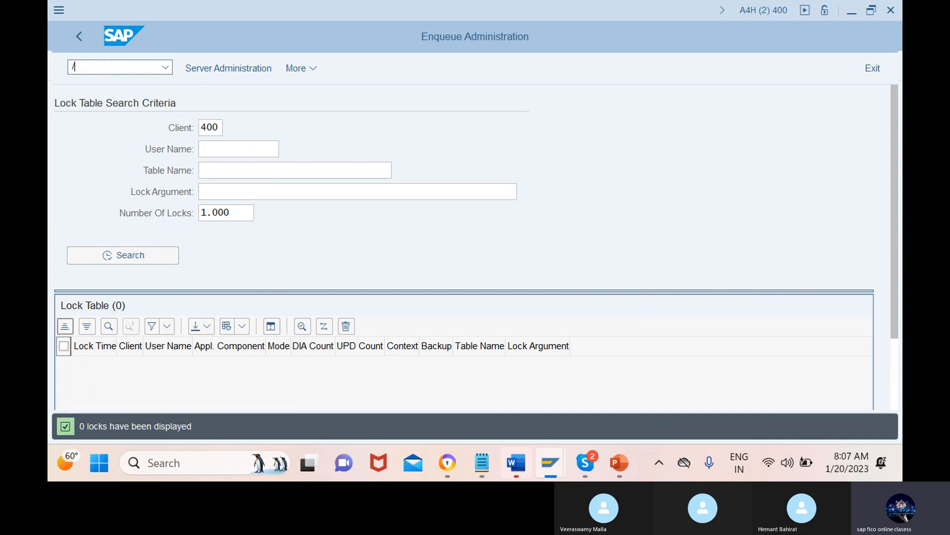
Step: Open the company code to credit control area assignment with transaction /nob38
{"action": "type", "text": "nob38"}
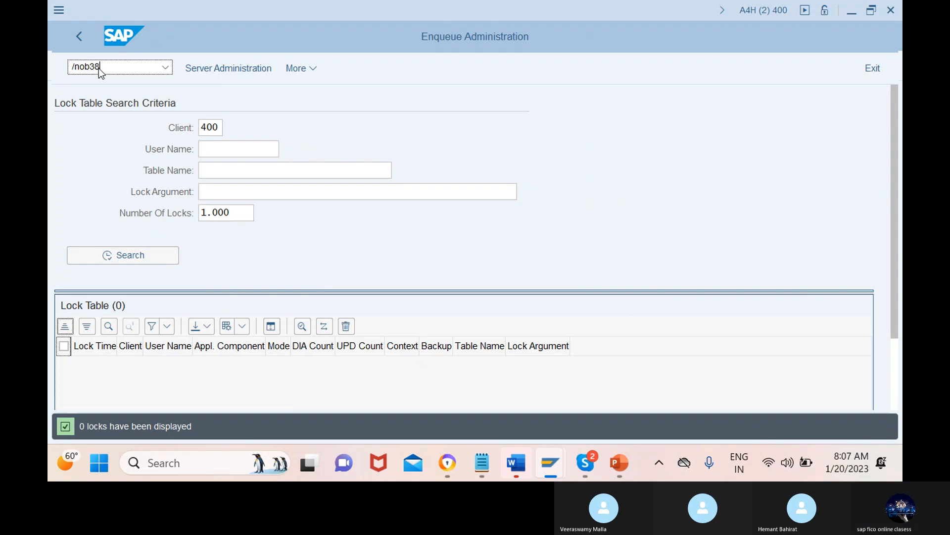
{"action": "key", "text": "Return"}
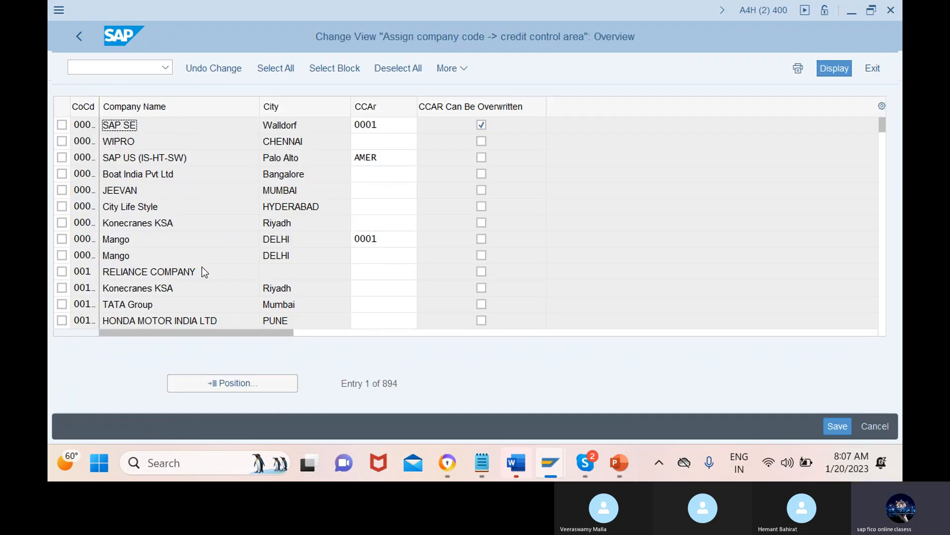
Step: Position the assignment list on company code 12mn
{"action": "left_click", "coordinate": [234, 386]}
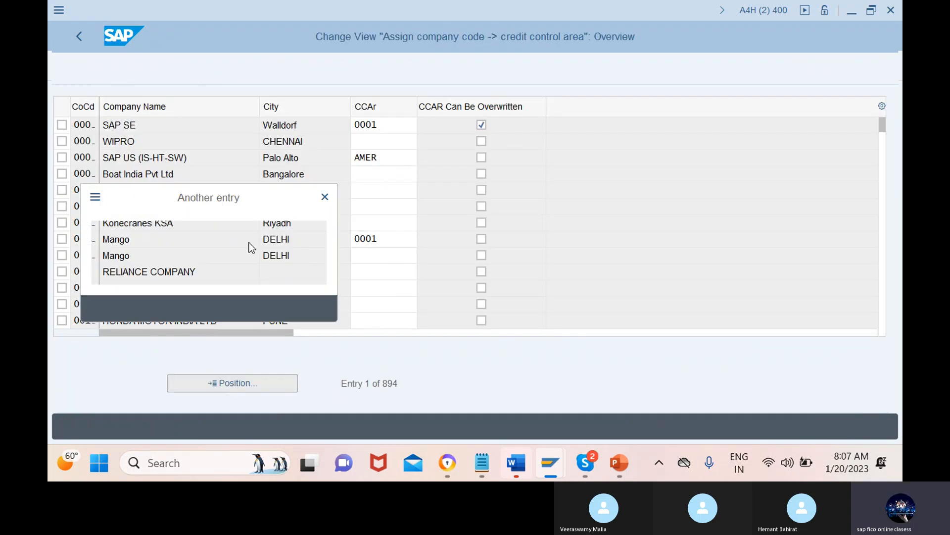
{"action": "type", "text": "12m"}
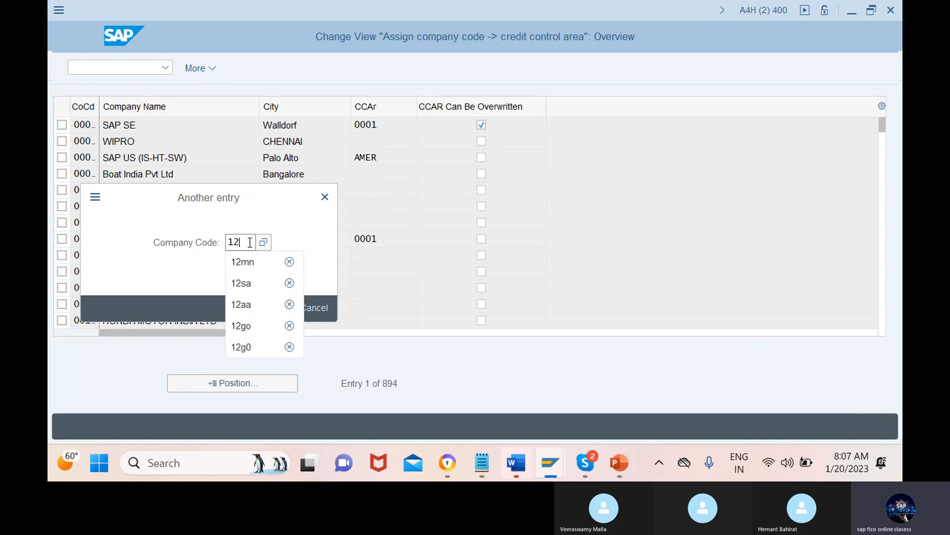
{"action": "left_click", "coordinate": [243, 262]}
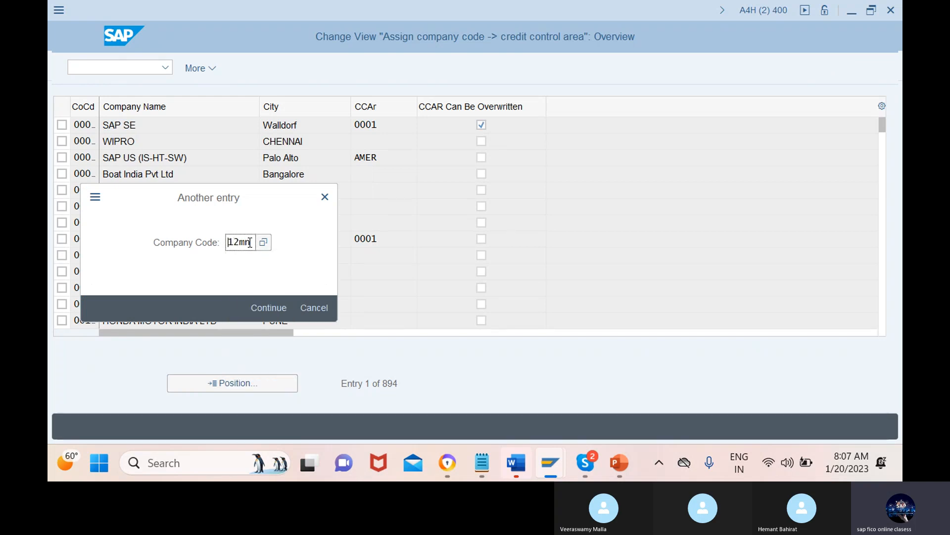
{"action": "left_click", "coordinate": [269, 308]}
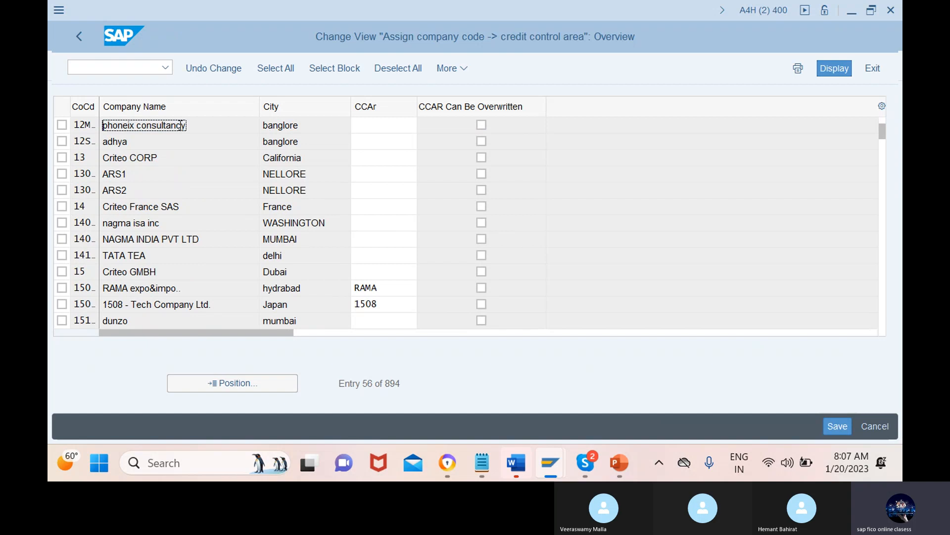
Step: Assign credit control area 12MN to the phoneix consultancy company code and save the entry
{"action": "left_click", "coordinate": [394, 125]}
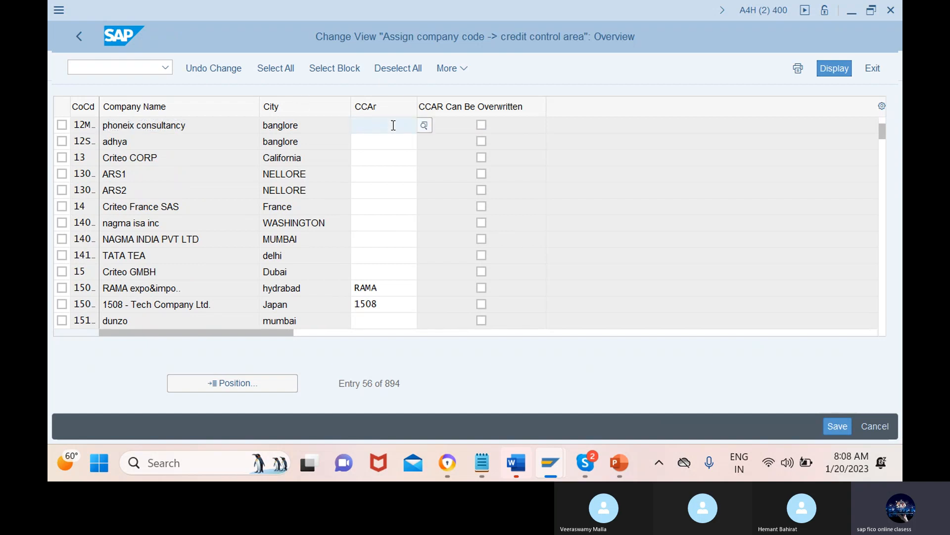
{"action": "type", "text": "12"}
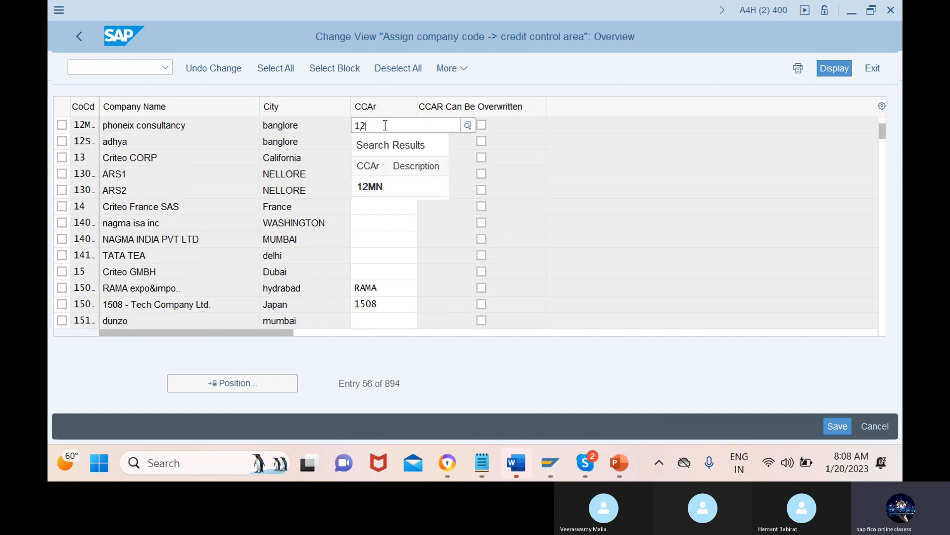
{"action": "left_click", "coordinate": [389, 187]}
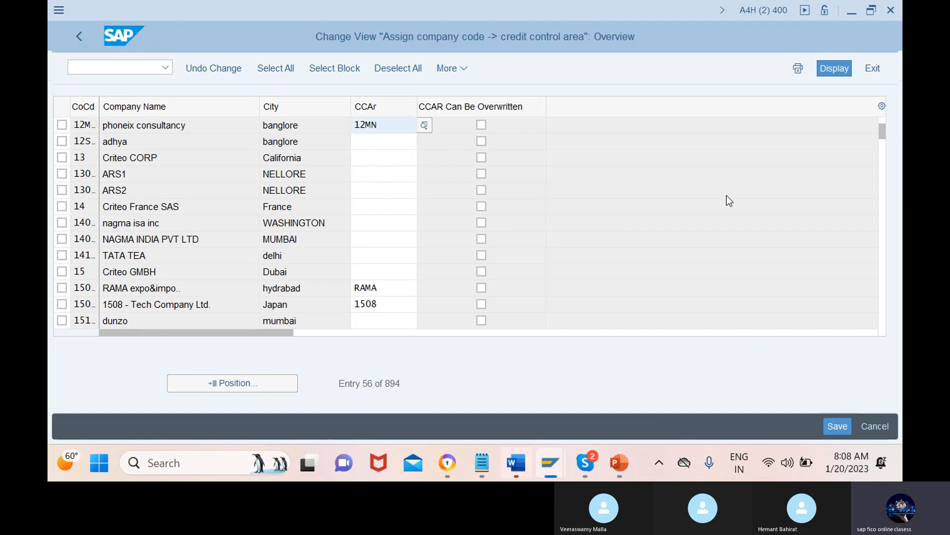
{"action": "double_click", "coordinate": [394, 125]}
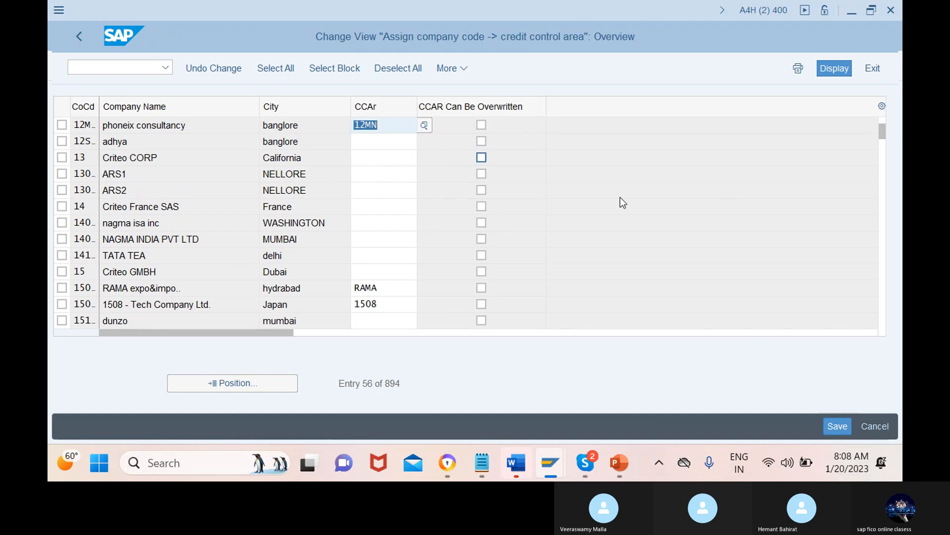
{"action": "left_click", "coordinate": [835, 424]}
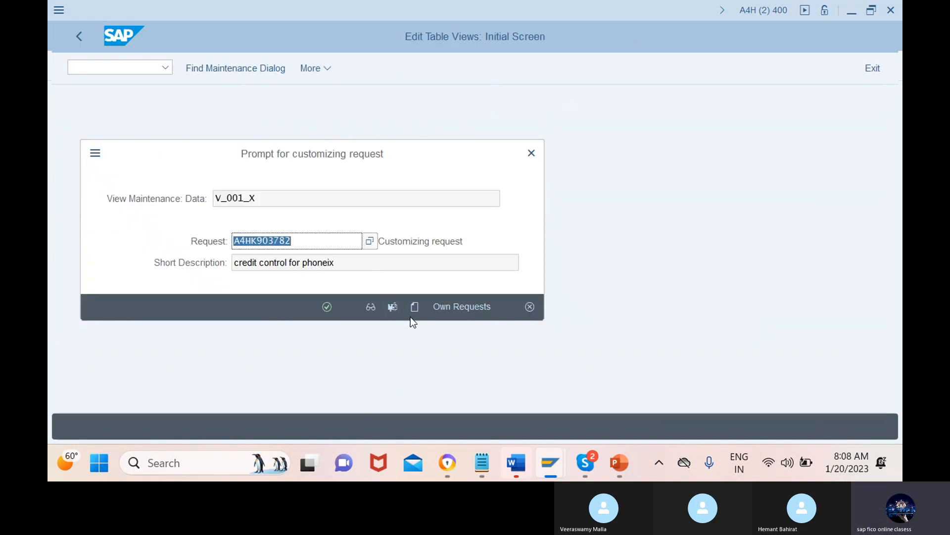
Step: Create a customizing request with the short description "ass crd cont area for phoneix" and save the assignment under it
{"action": "left_click", "coordinate": [415, 306]}
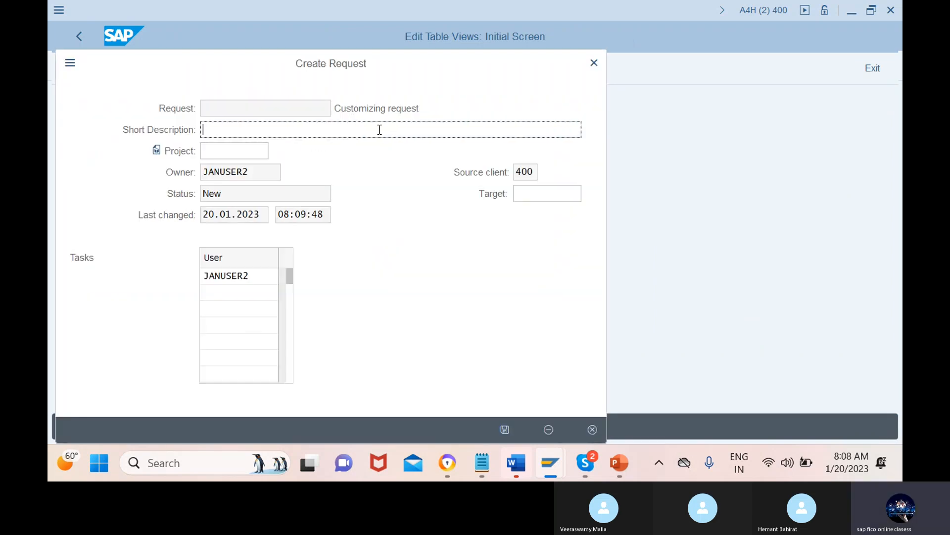
{"action": "type", "text": "ass crd cont area for phon"}
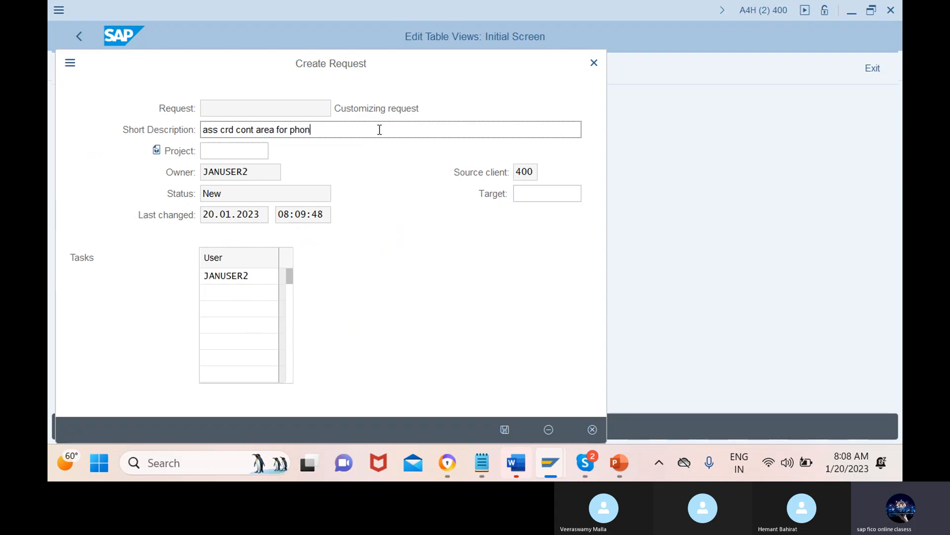
{"action": "type", "text": "eix"}
{"action": "left_click", "coordinate": [505, 426]}
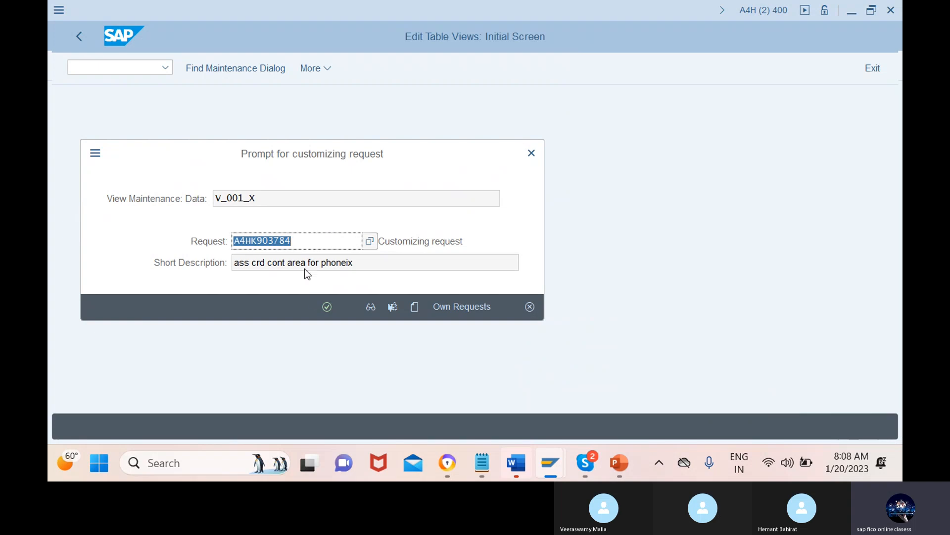
{"action": "left_click", "coordinate": [328, 307]}
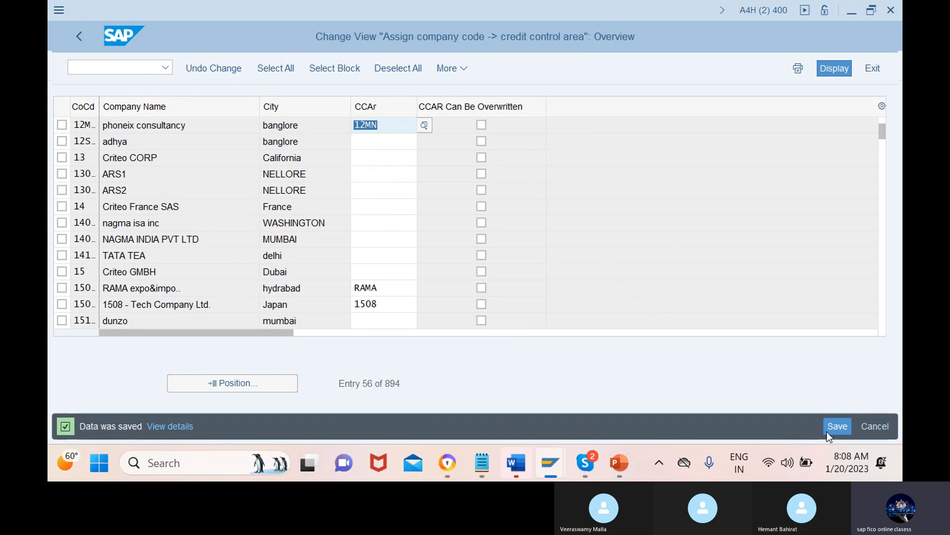
{"action": "left_click", "coordinate": [845, 426]}
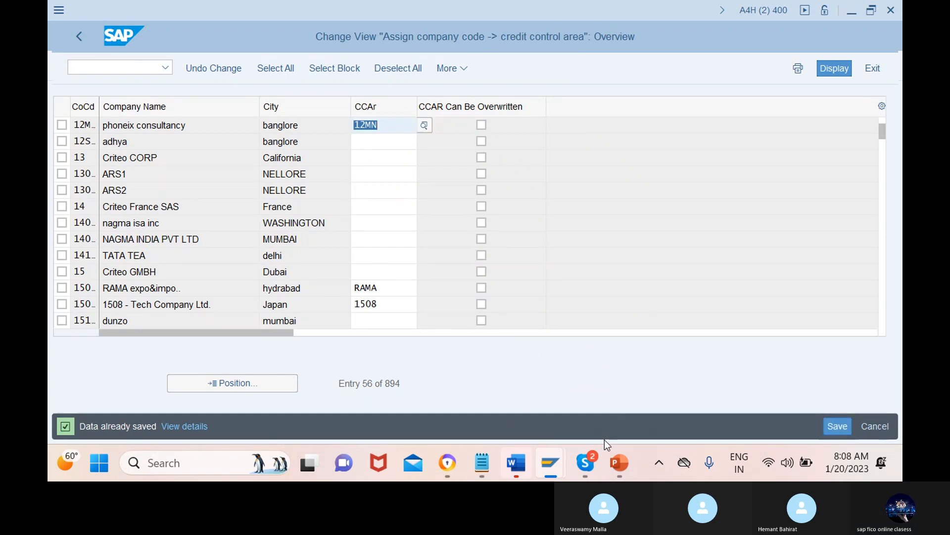
Step: Switch to the Skype call window to view the ongoing class meeting
{"action": "mouse_move", "coordinate": [586, 464]}
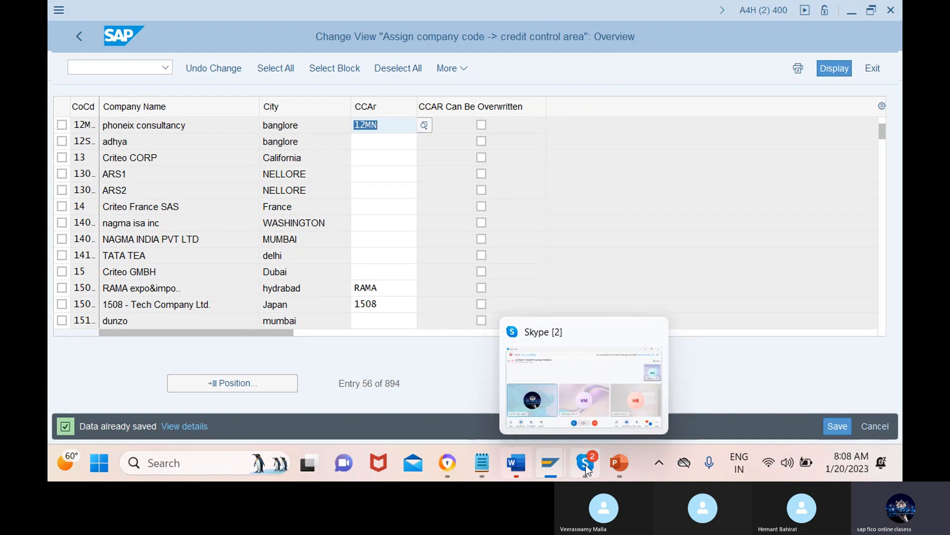
{"action": "left_click", "coordinate": [567, 395]}
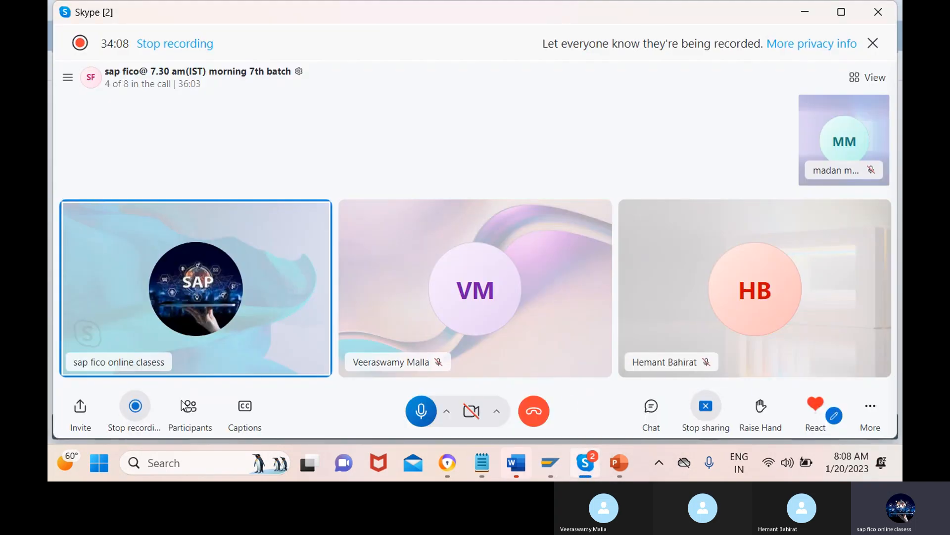